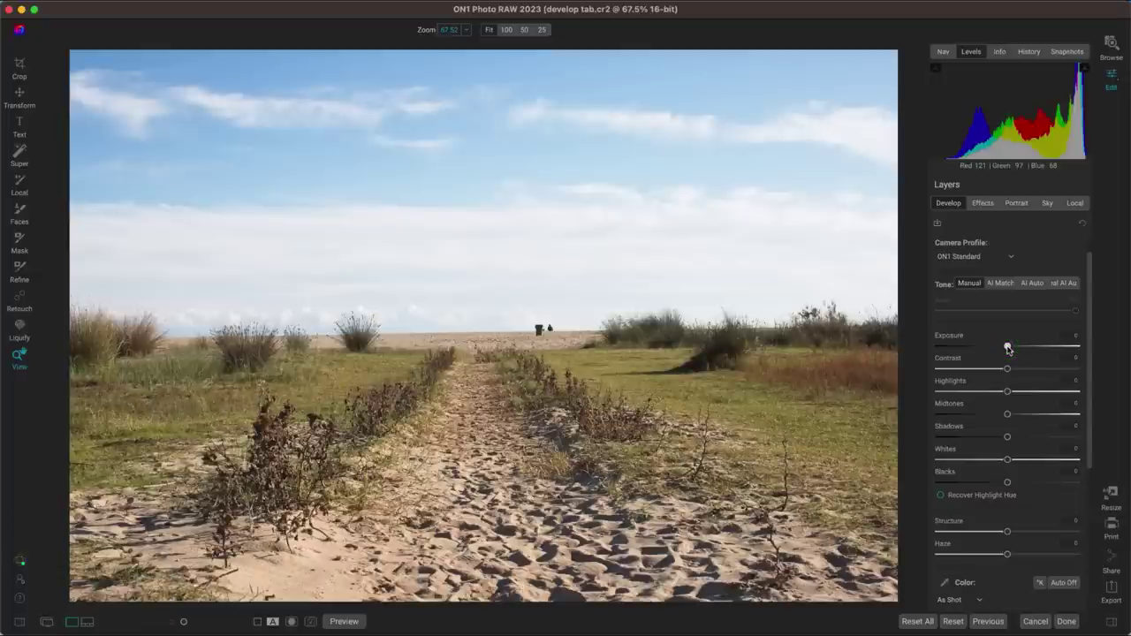
Step: Lower the beach photo's exposure to about -1.3 and raise its midtones to 40, comparing the tone balance with the original
left_click_drag(1008, 349, 987, 359)
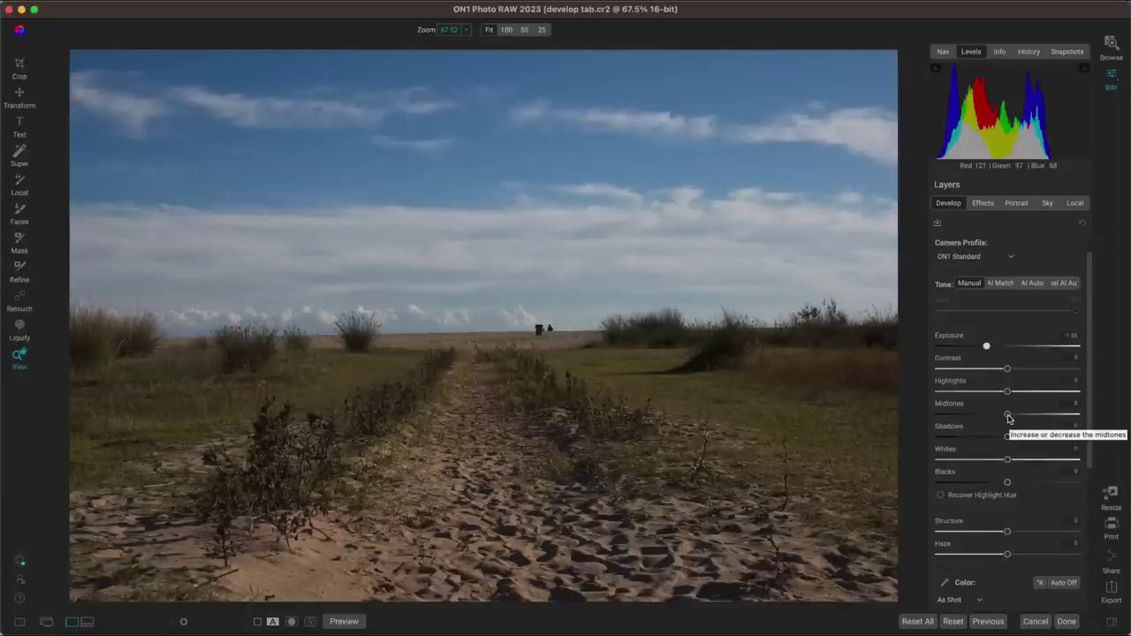
left_click_drag(1008, 416, 1044, 425)
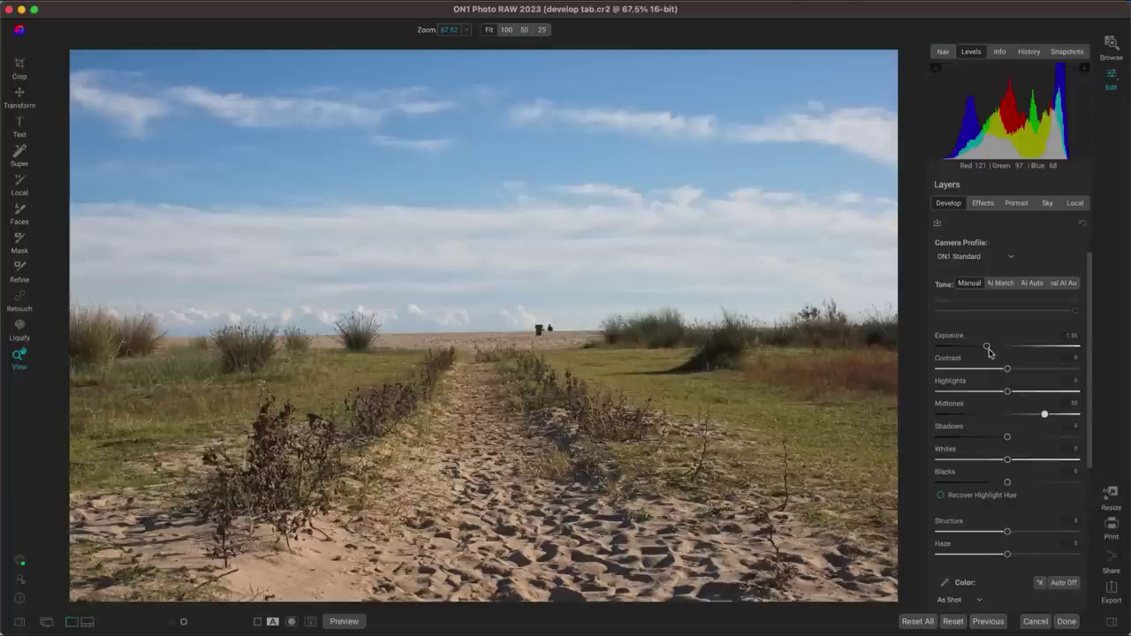
left_click_drag(986, 346, 993, 350)
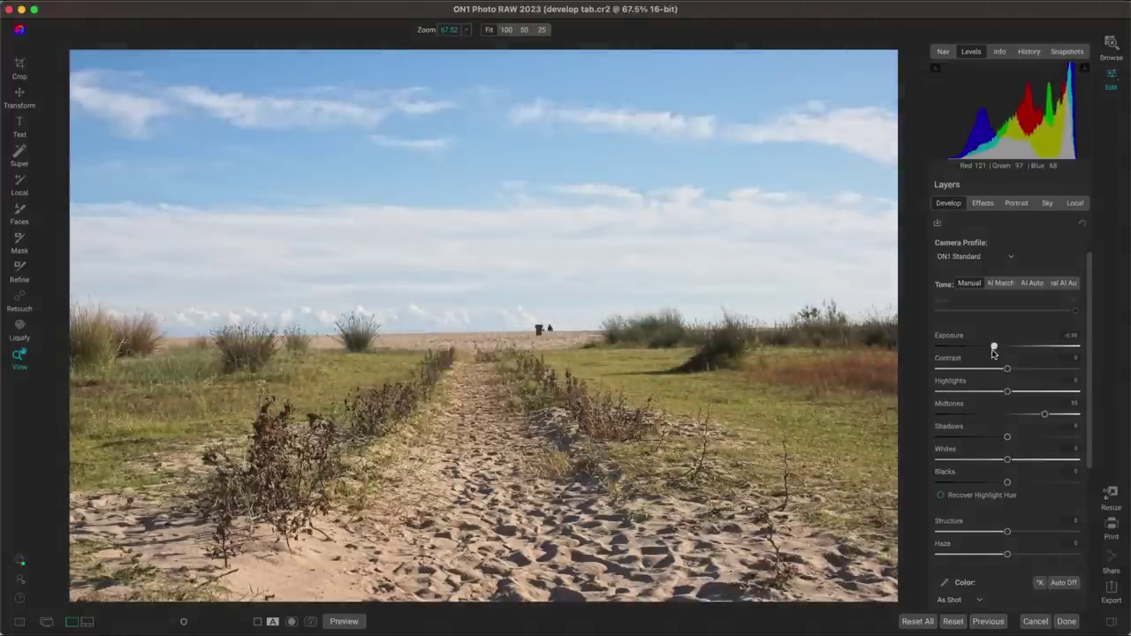
left_click_drag(1044, 413, 1030, 417)
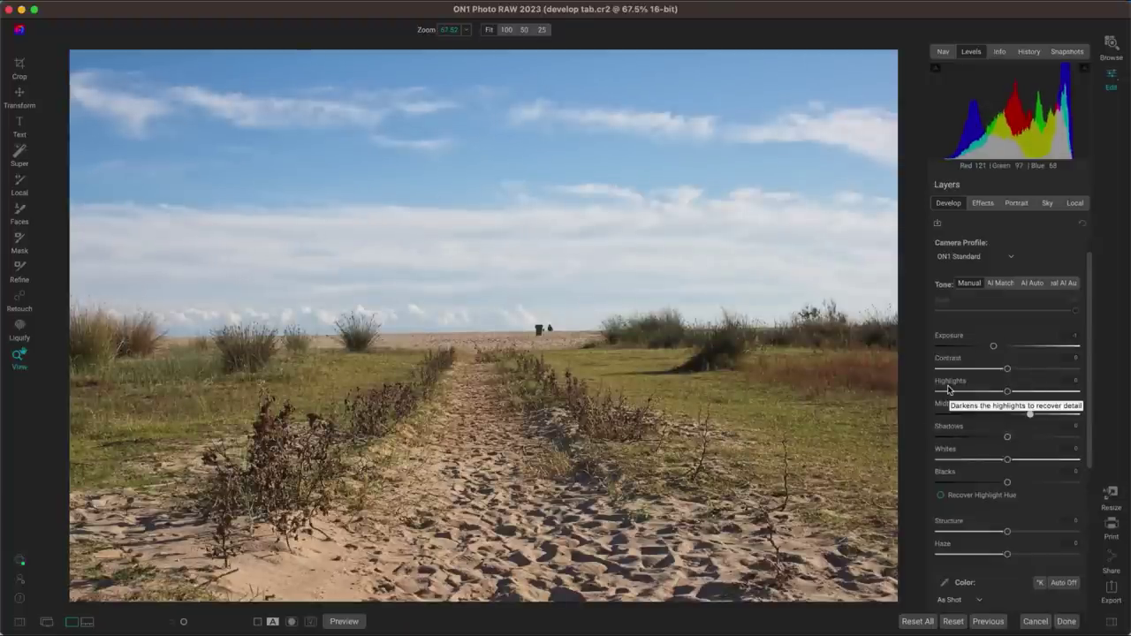
key("backslash")
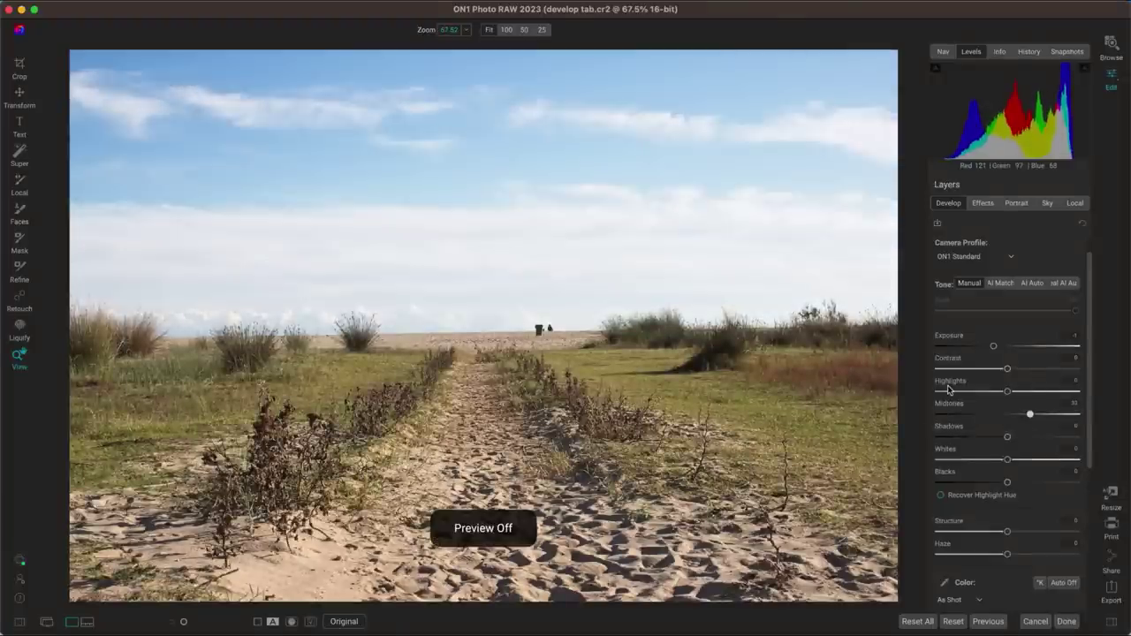
key("backslash")
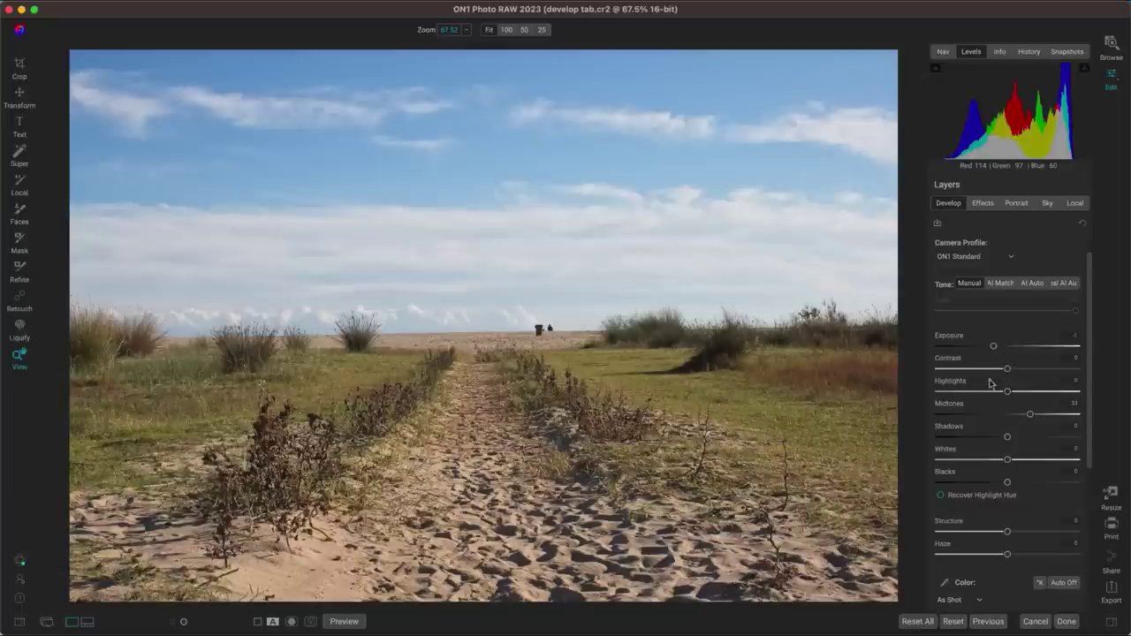
left_click_drag(994, 349, 990, 348)
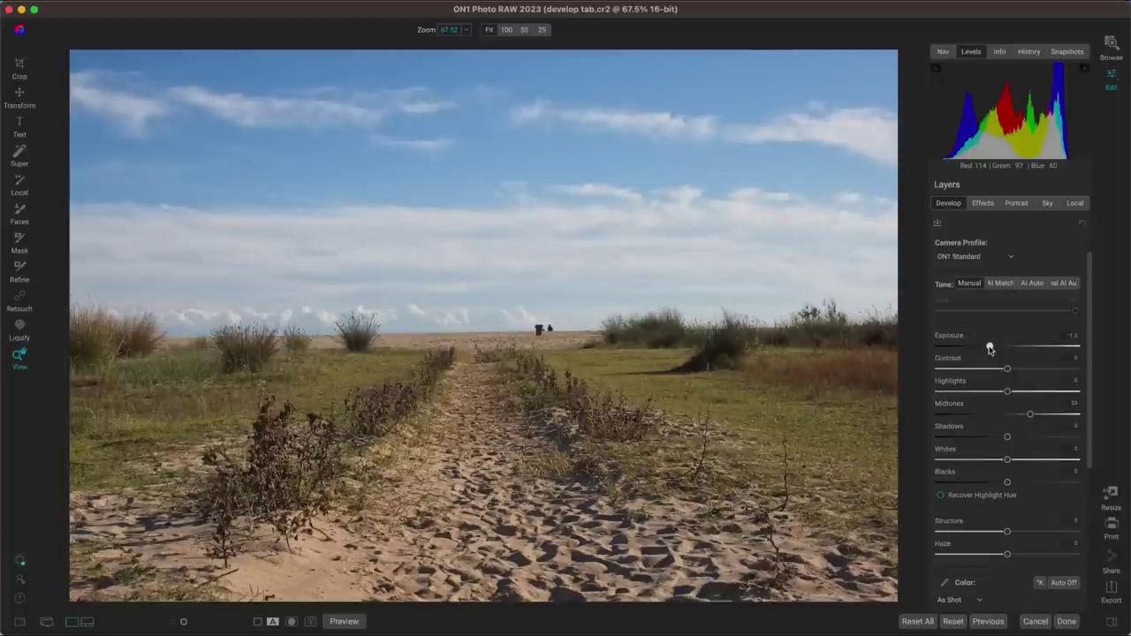
left_click_drag(1030, 414, 1036, 419)
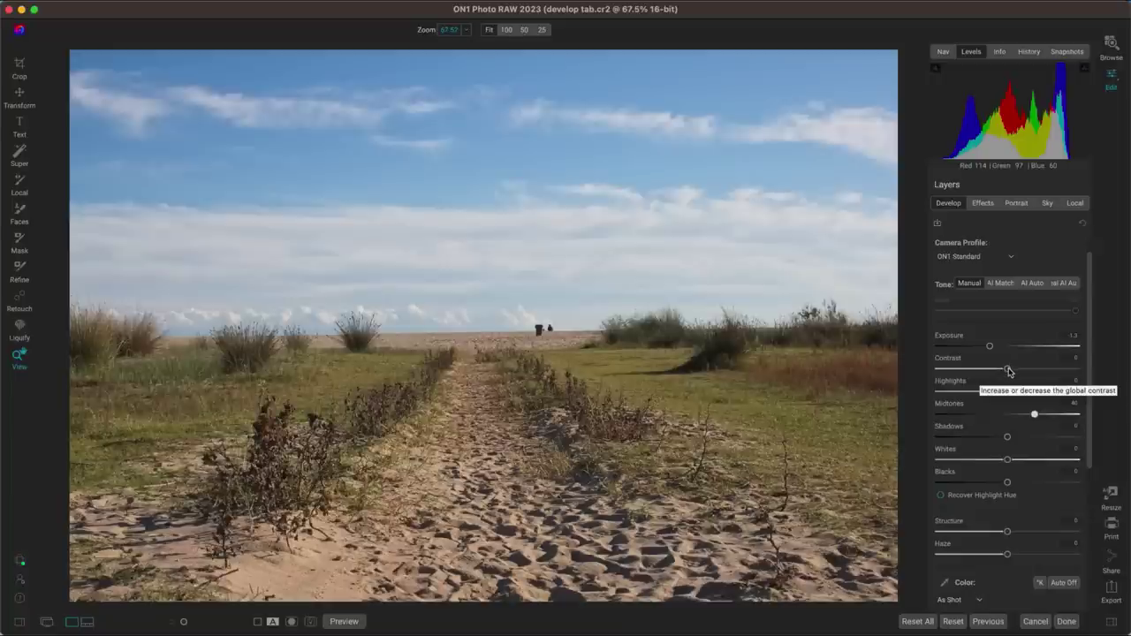
Step: Try raising the contrast to 13 and reset it to its default
left_click_drag(1007, 369, 1016, 371)
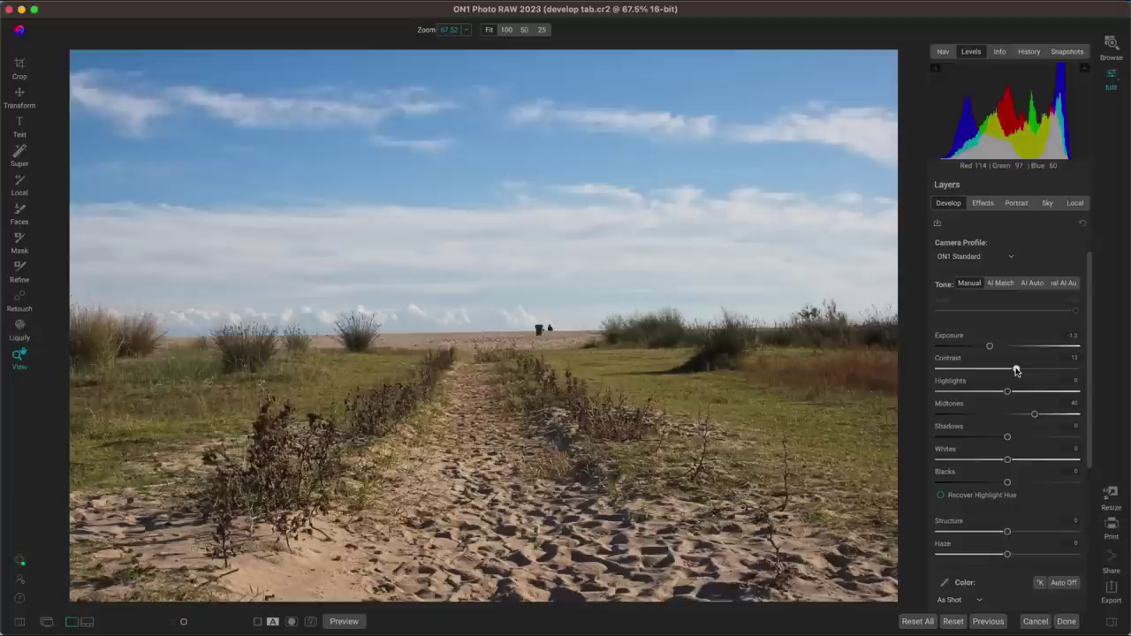
double_click(956, 365)
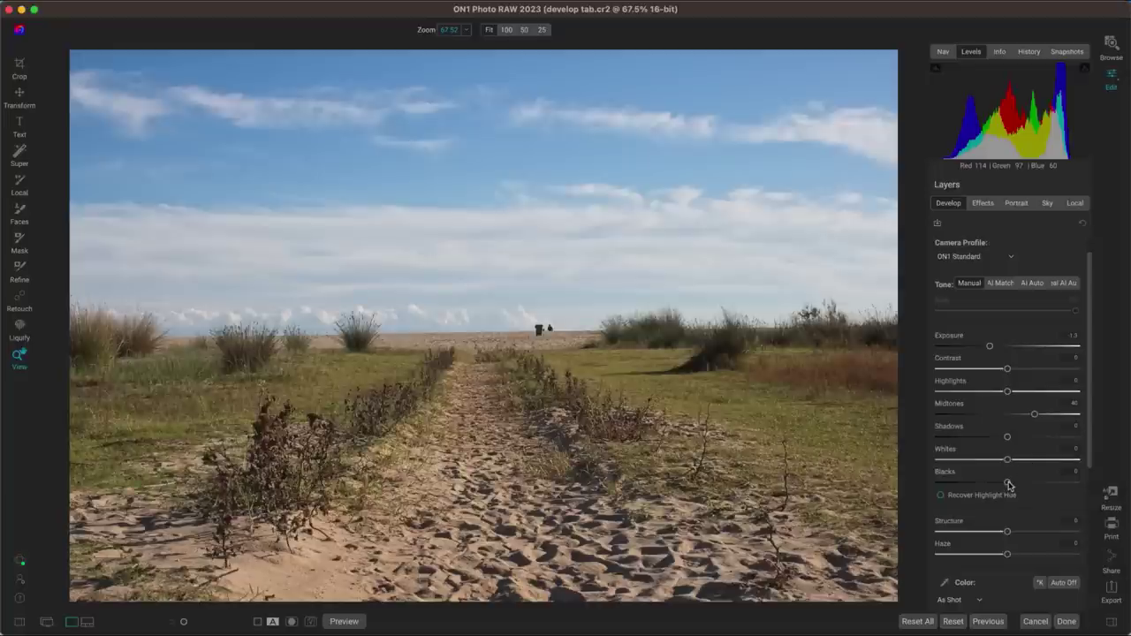
Step: Set the blacks to about -28 and the whites to about 8, and compare the result with the original photo
left_click_drag(1008, 484, 1007, 461)
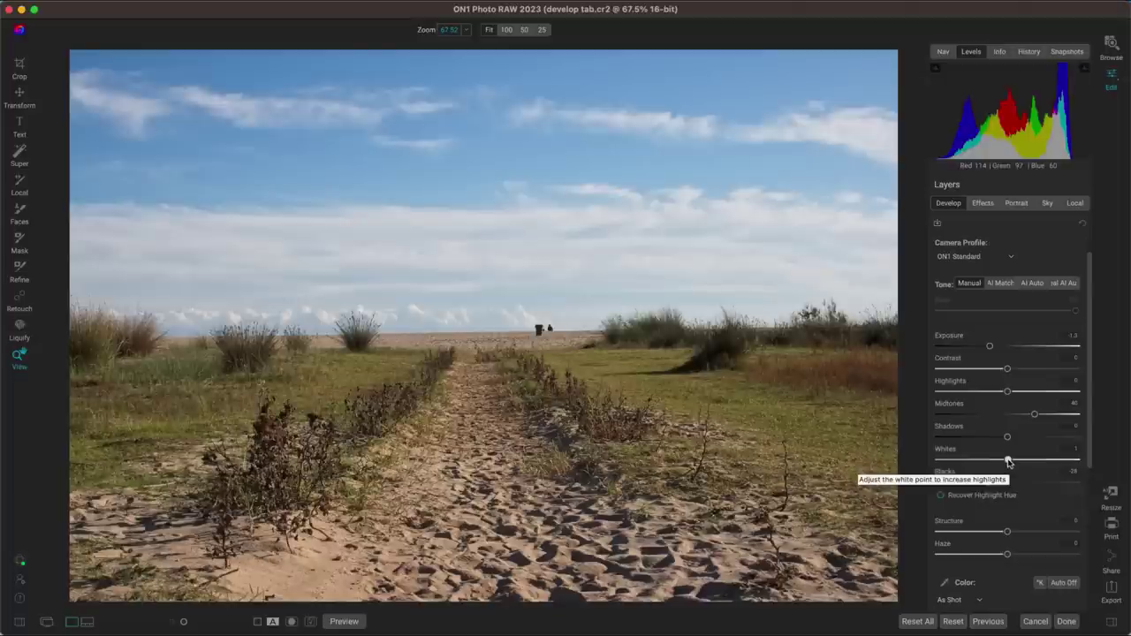
left_click_drag(1009, 461, 1012, 461)
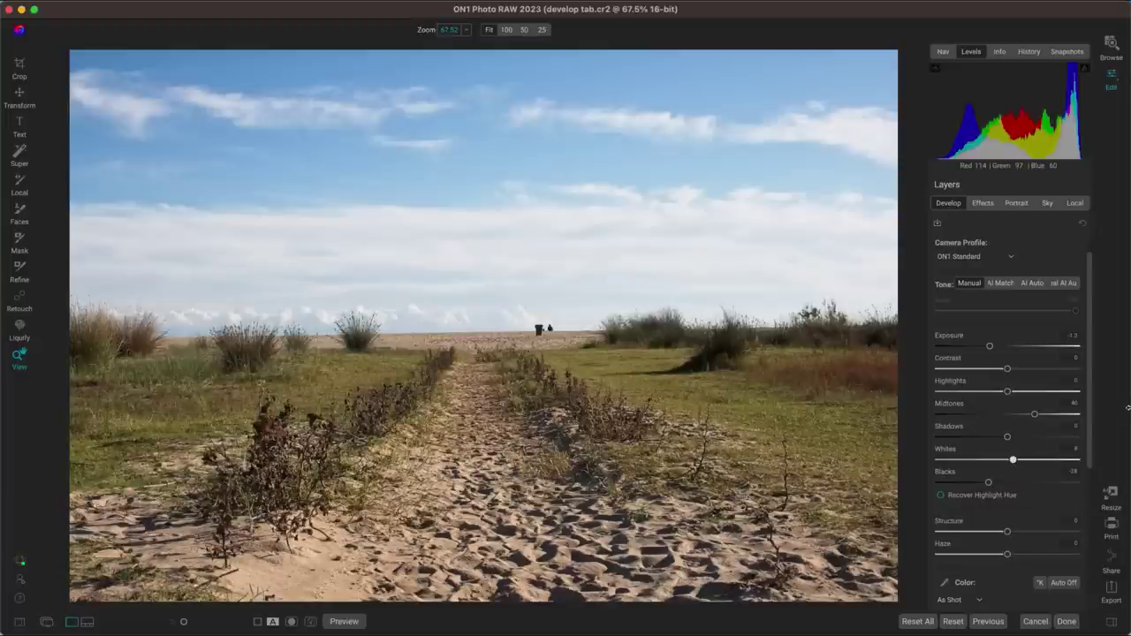
key("p")
key("p")
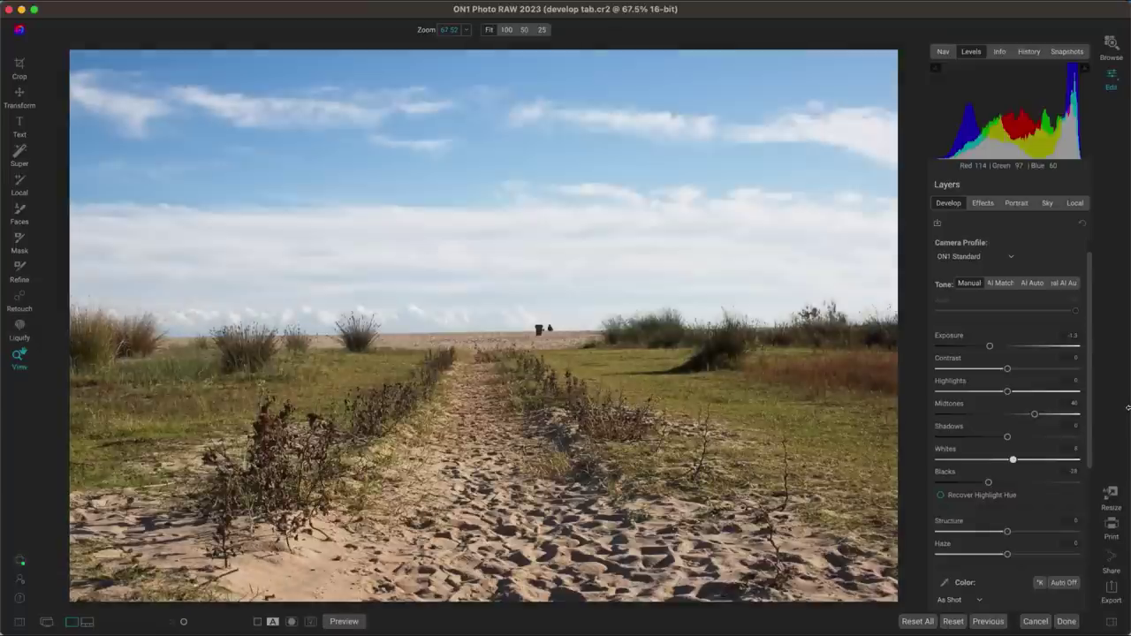
key("p")
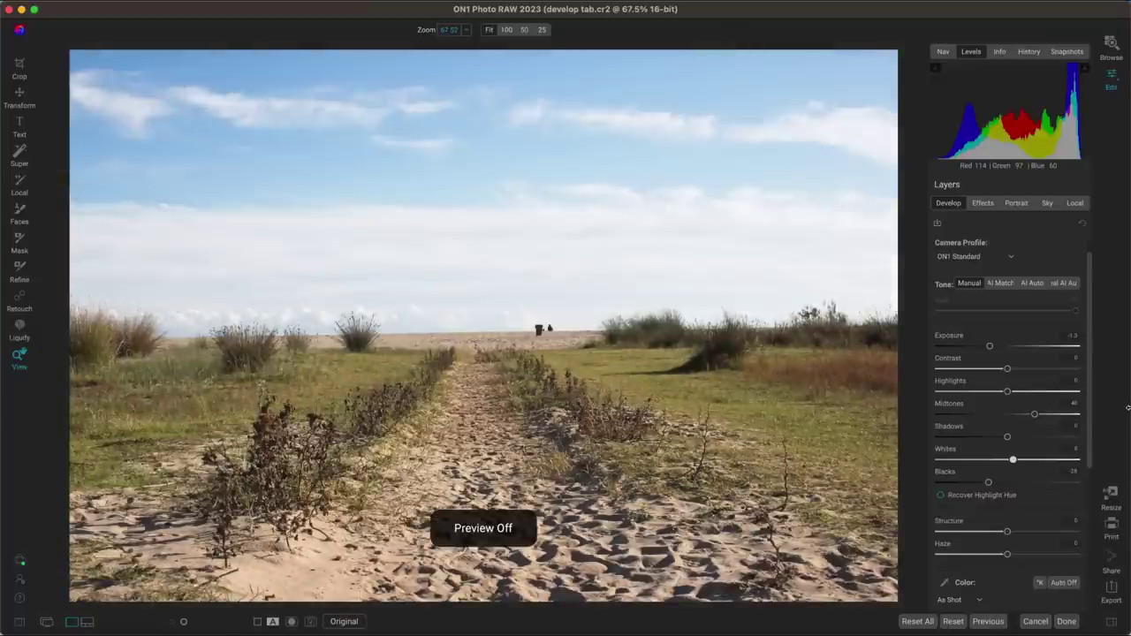
key("p")
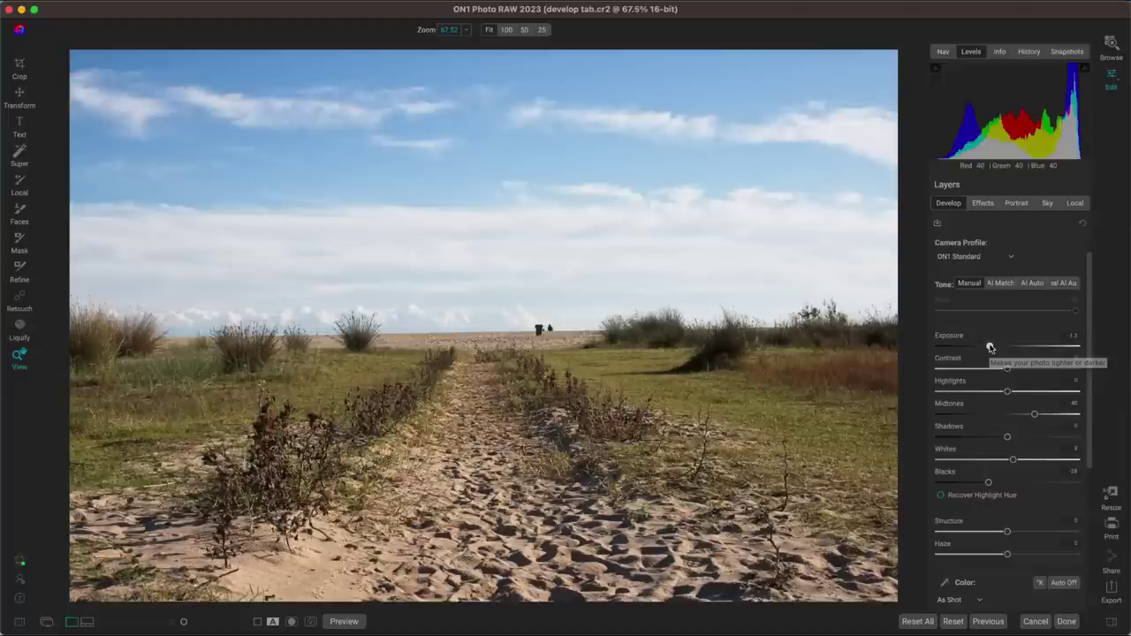
Step: Lower the beach photo's exposure further, to about -1.8 or below, and raise the midtones well above 40
left_click_drag(989, 348, 978, 349)
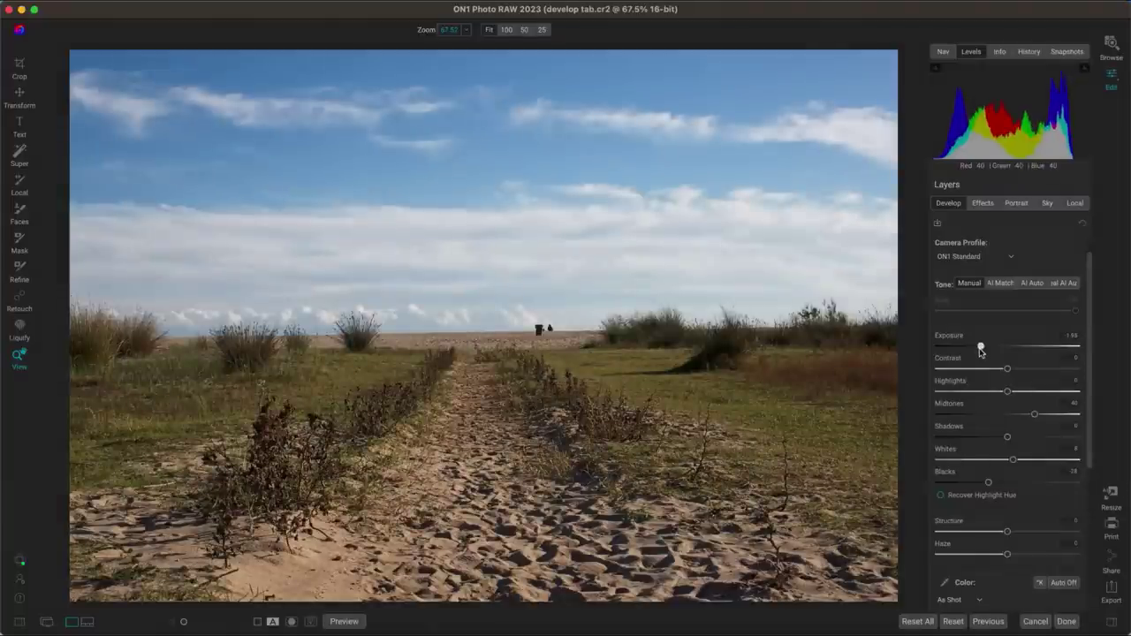
left_click_drag(1036, 416, 1061, 419)
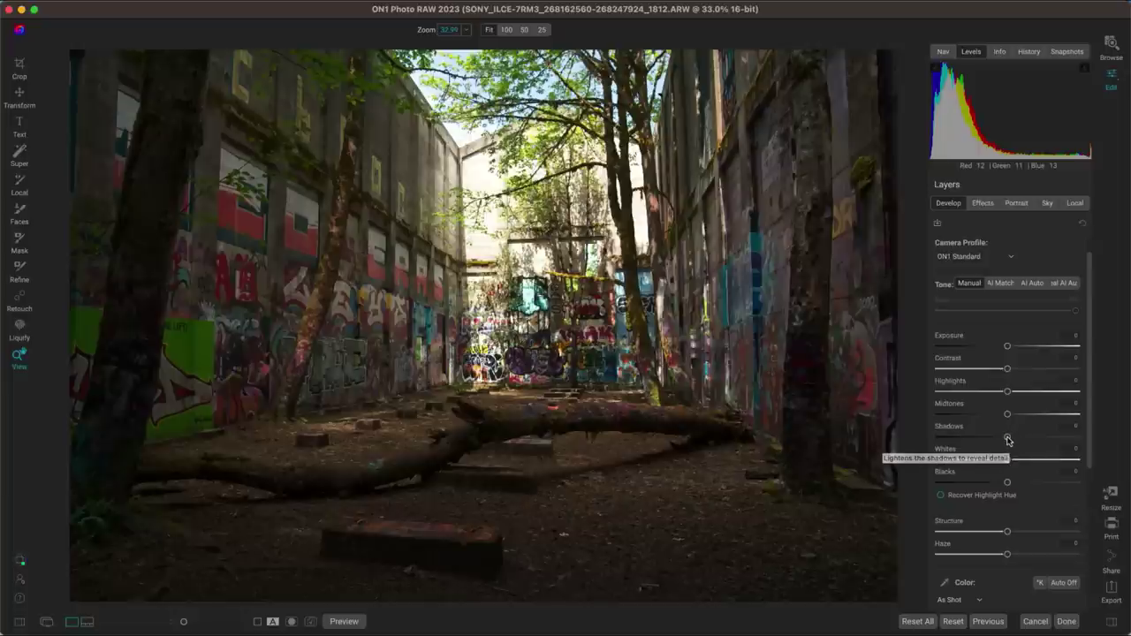
Step: Raise the shadows of the dark graffiti-wall photo to about 48 and compare the result with the original
left_click_drag(1009, 440, 1040, 440)
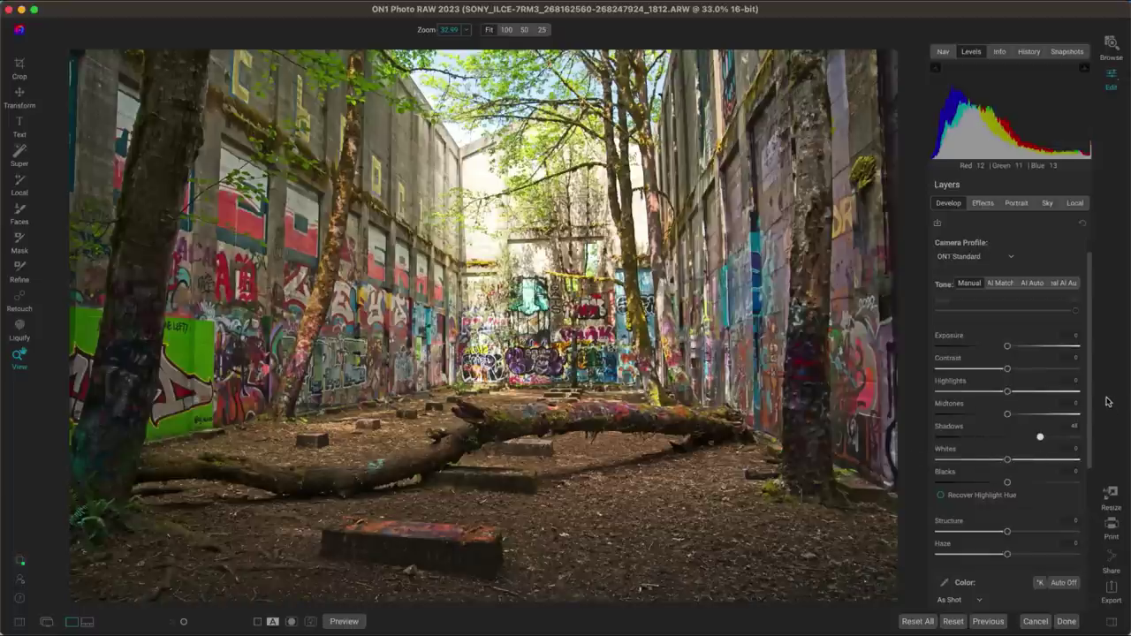
key("backslash")
key("backslash")
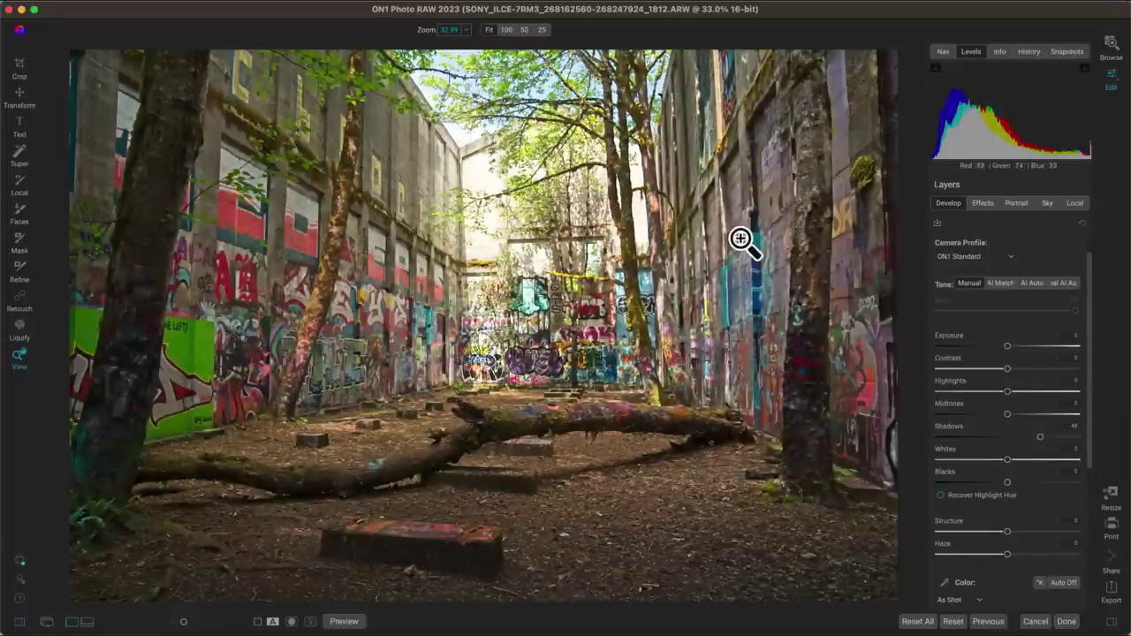
Step: Open the local adjustments and rename the adjustment layer as Burn Top
left_click(1074, 203)
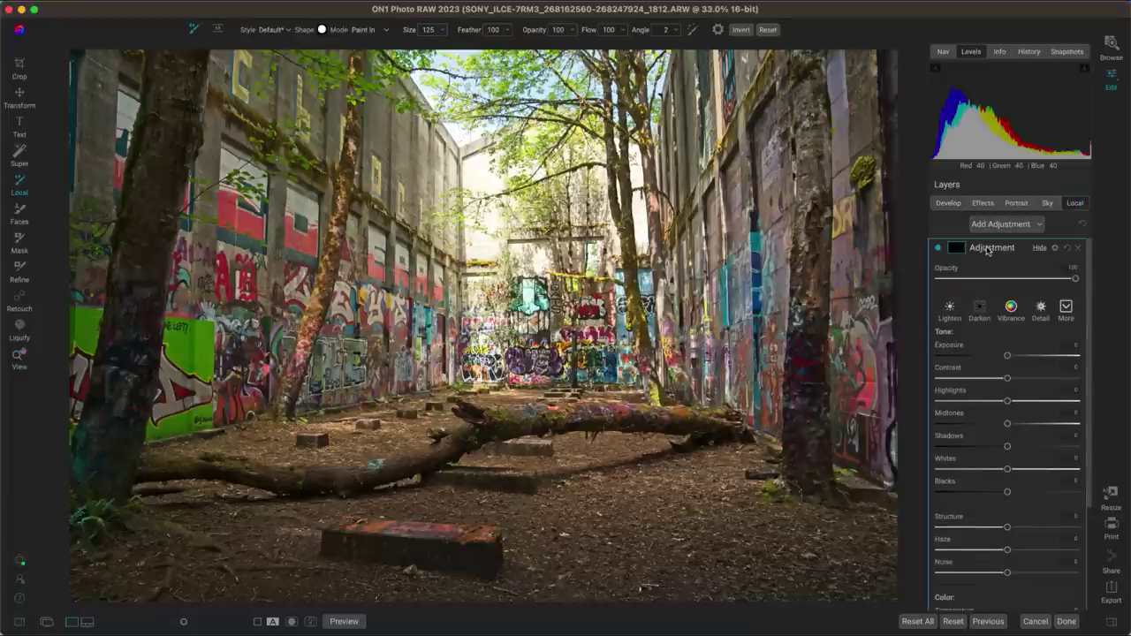
double_click(1000, 250)
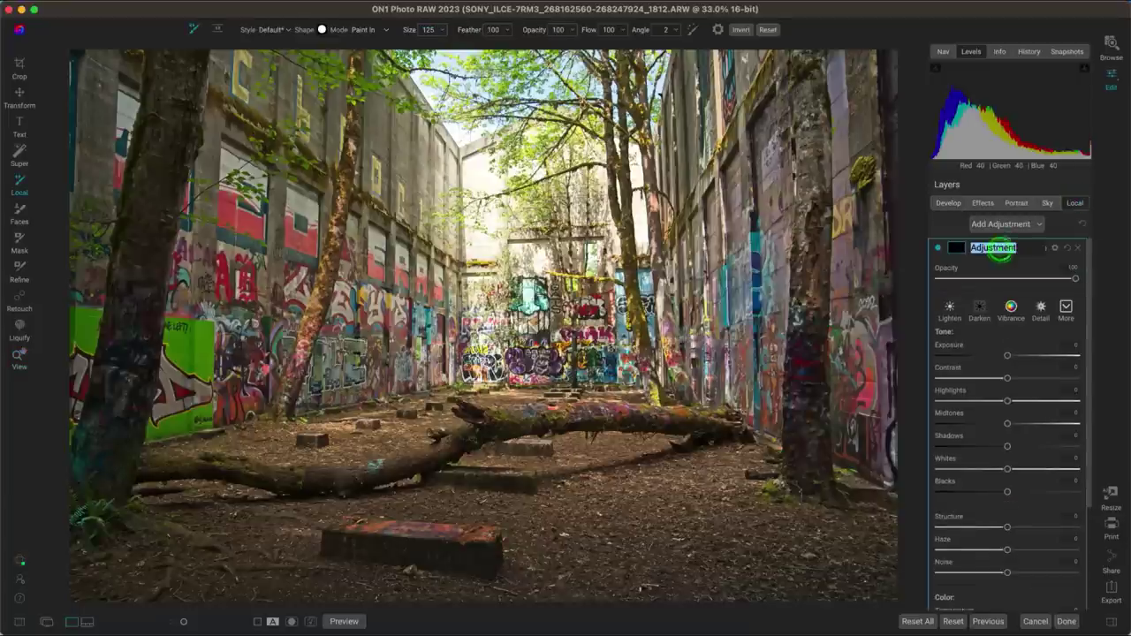
type("Burn Top")
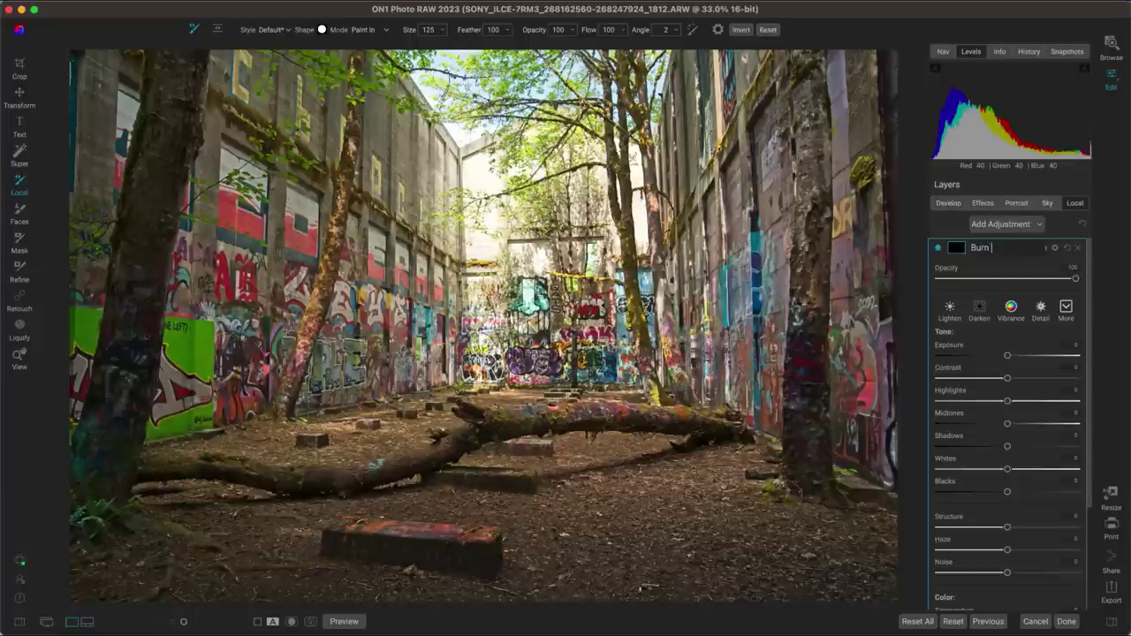
key("Return")
Step: Paint the Darken preset over the bright far wall and treetops with a size 1300 brush, and compare it on and off
key("bracketright")
key("bracketright")
key("bracketright")
key("bracketright")
key("bracketright")
key("bracketright")
key("bracketright")
key("bracketright")
key("bracketright")
key("bracketright")
key("bracketright")
key("bracketright")
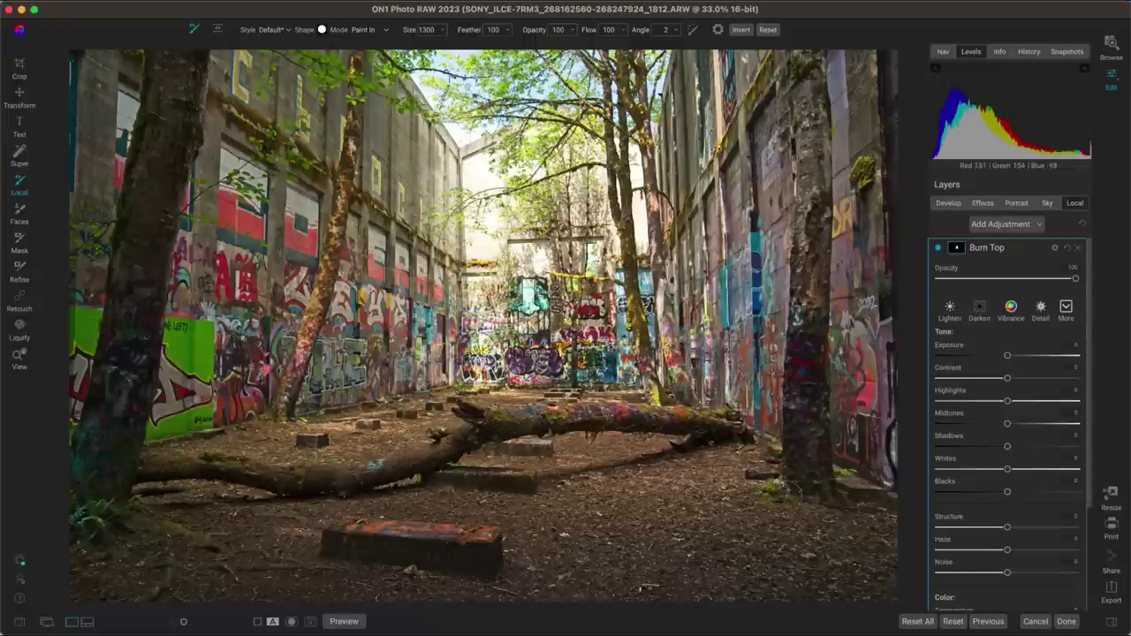
left_click(981, 311)
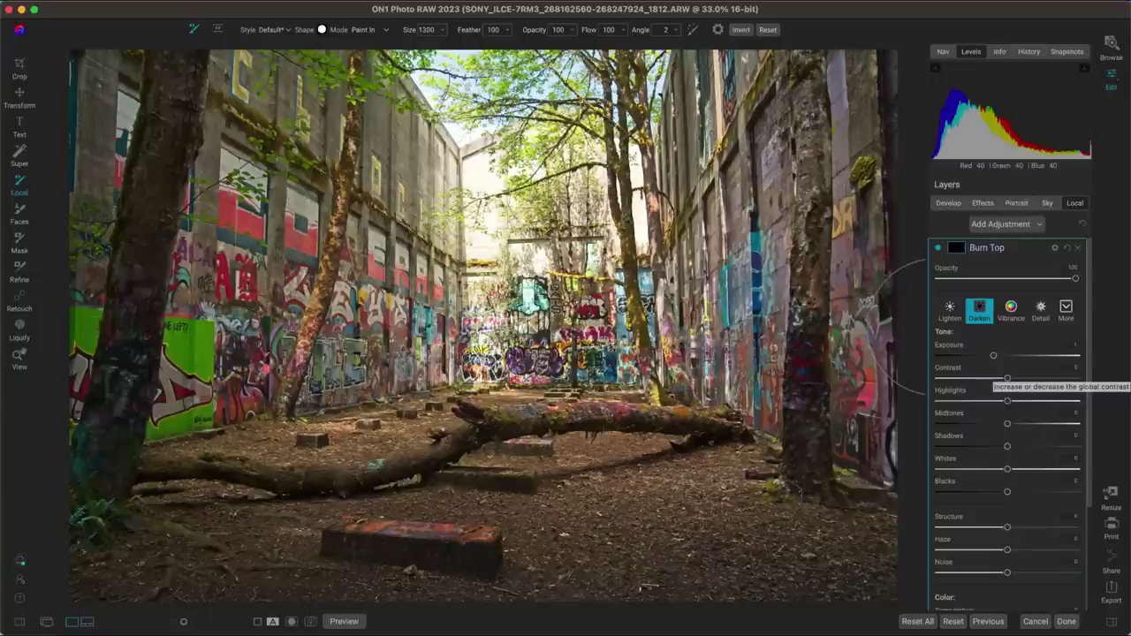
left_click(516, 328)
mouse_move(516, 329)
left_mouse_down()
mouse_move(512, 213)
mouse_move(491, 123)
mouse_move(594, 98)
mouse_move(591, 159)
mouse_move(618, 256)
mouse_move(645, 177)
mouse_move(638, 296)
mouse_move(604, 361)
mouse_move(557, 345)
mouse_move(486, 344)
mouse_move(459, 217)
mouse_move(413, 88)
left_mouse_up()
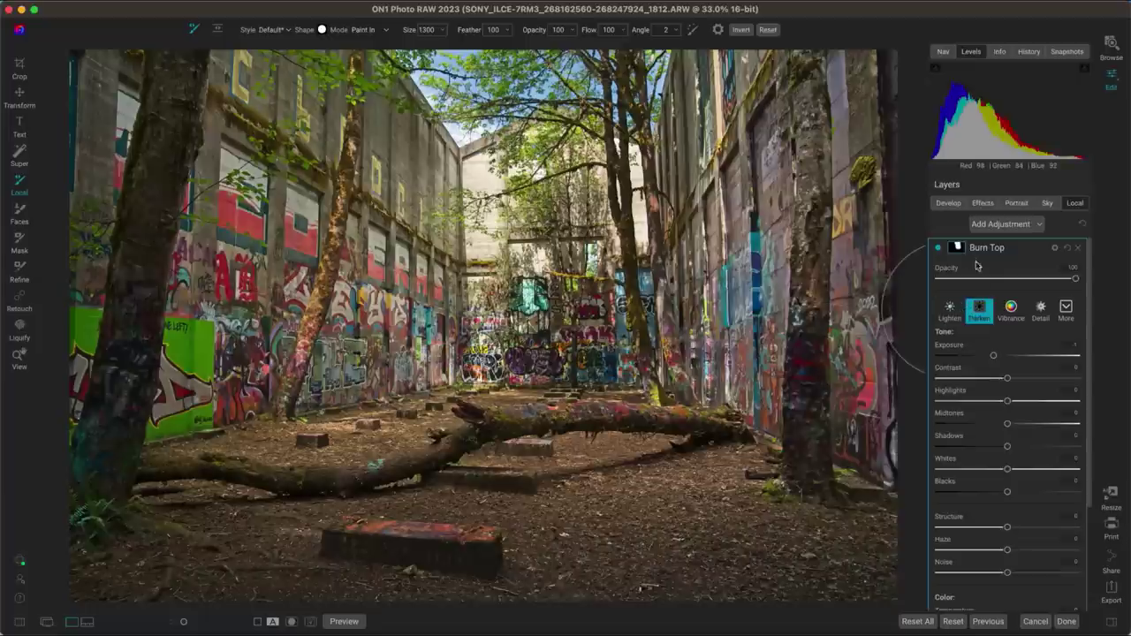
left_click(939, 250)
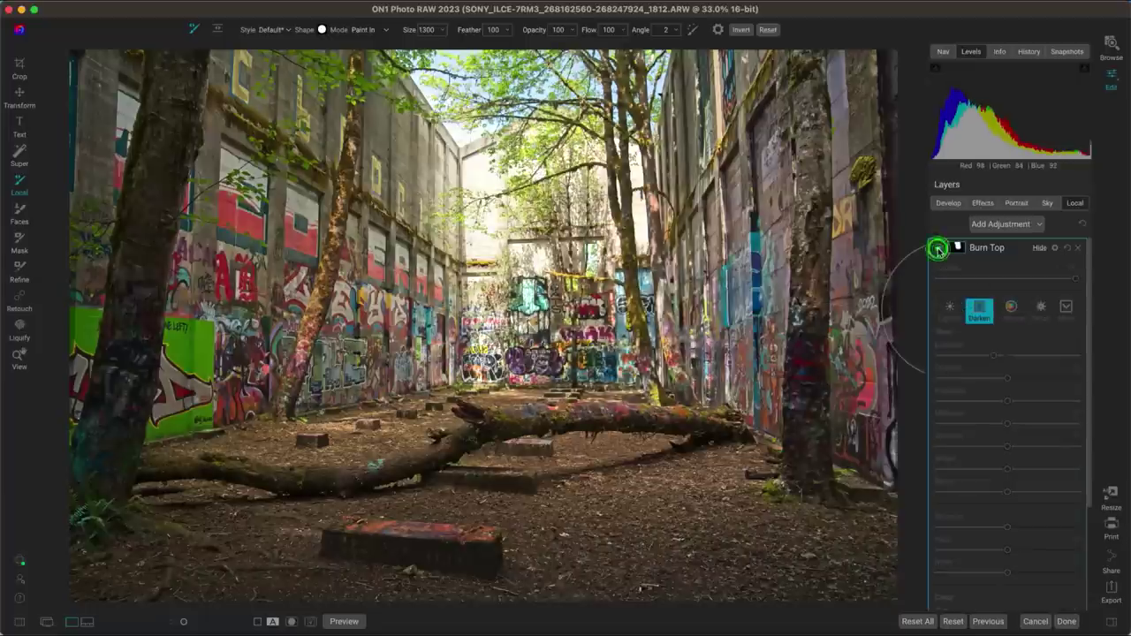
left_click(938, 251)
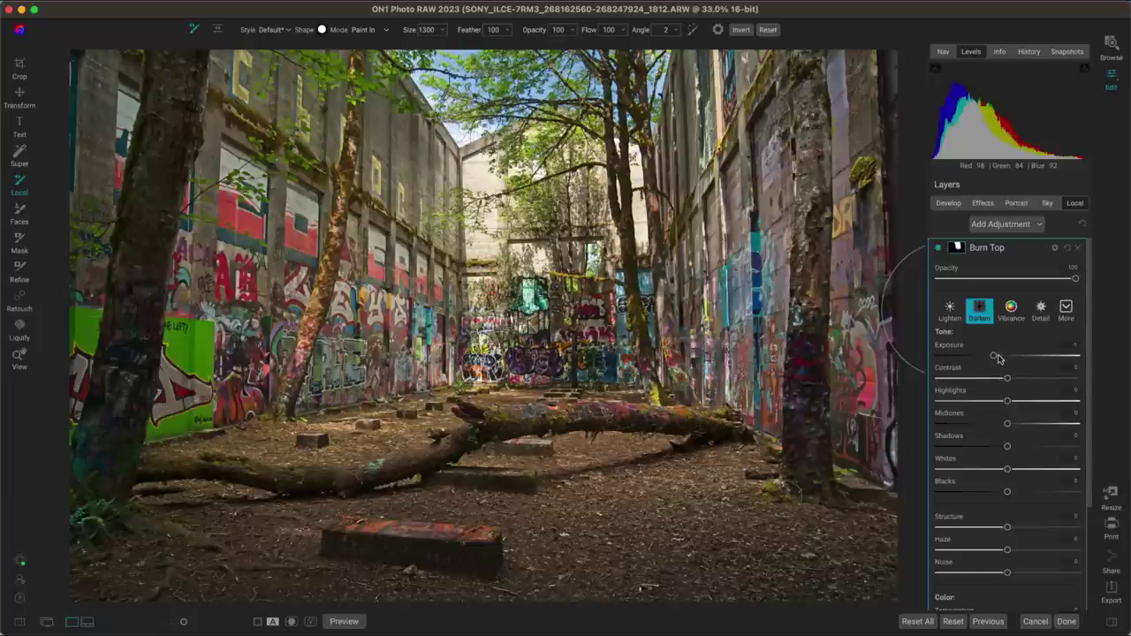
Step: Set the Burn Top adjustment's exposure to about -1.65 and midtones to 30, and compare it on and off
left_click_drag(994, 357, 985, 356)
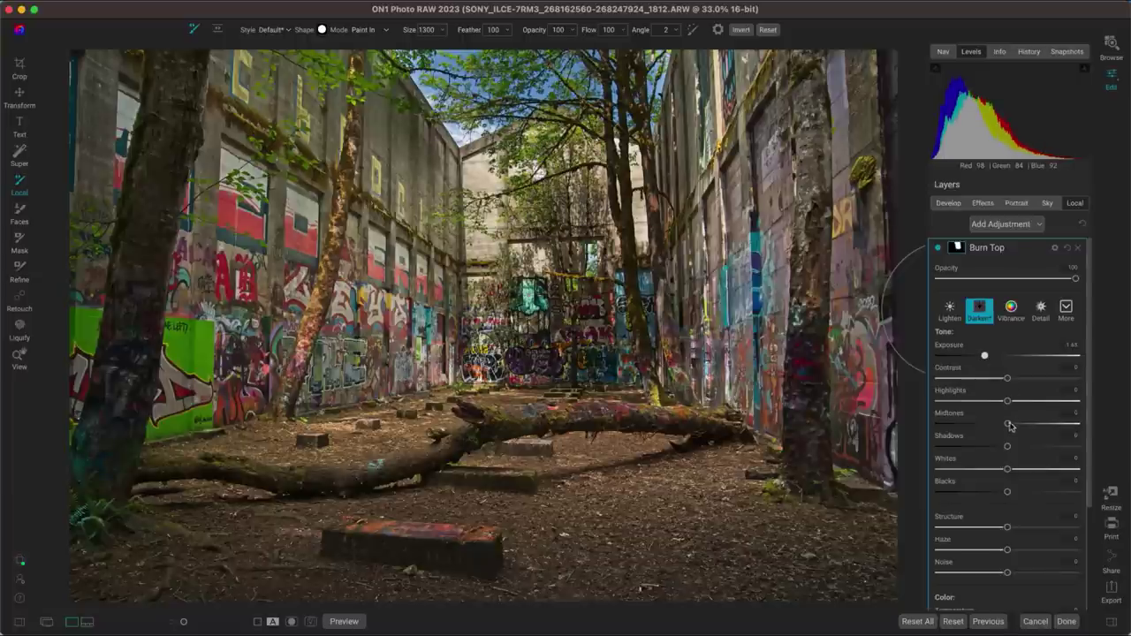
left_click_drag(1008, 427, 1026, 428)
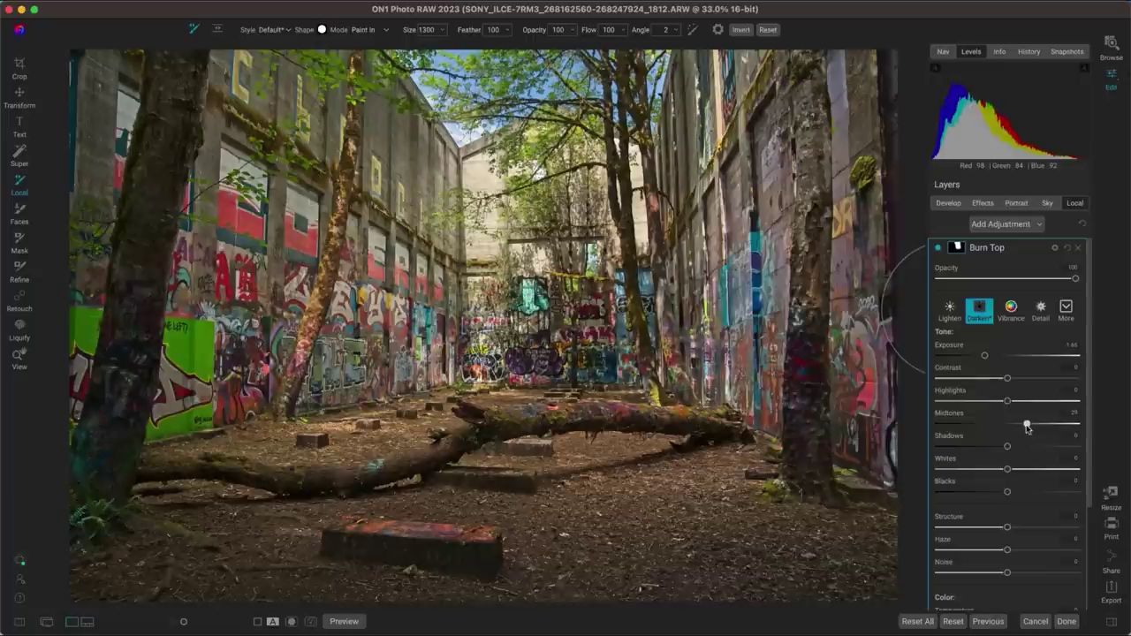
left_click(937, 249)
left_click(937, 248)
left_click(938, 249)
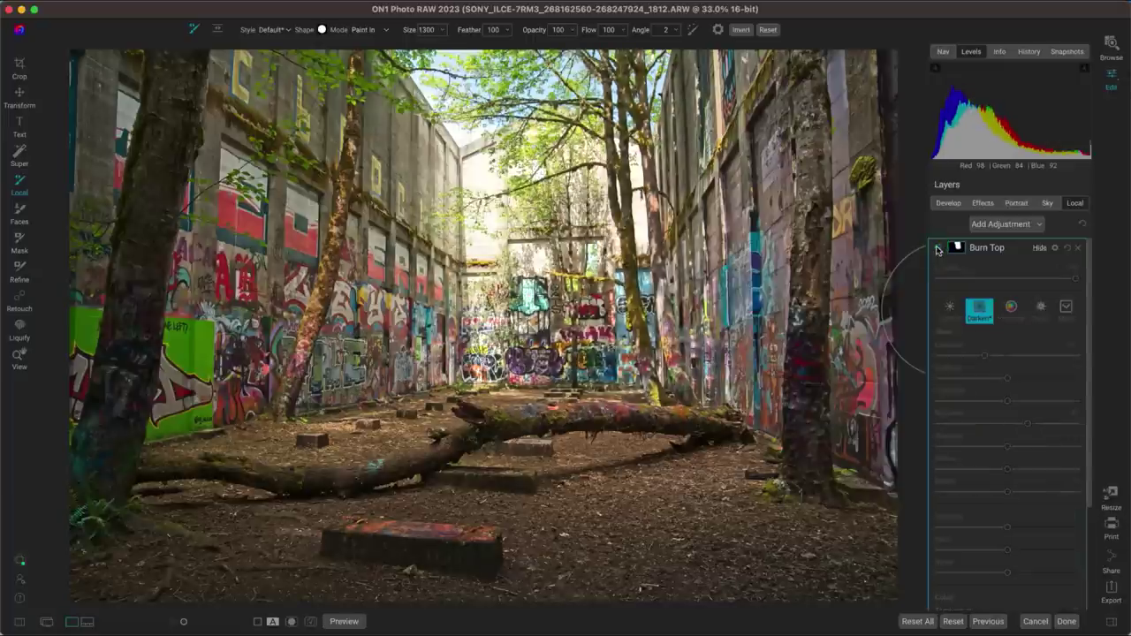
left_click(937, 248)
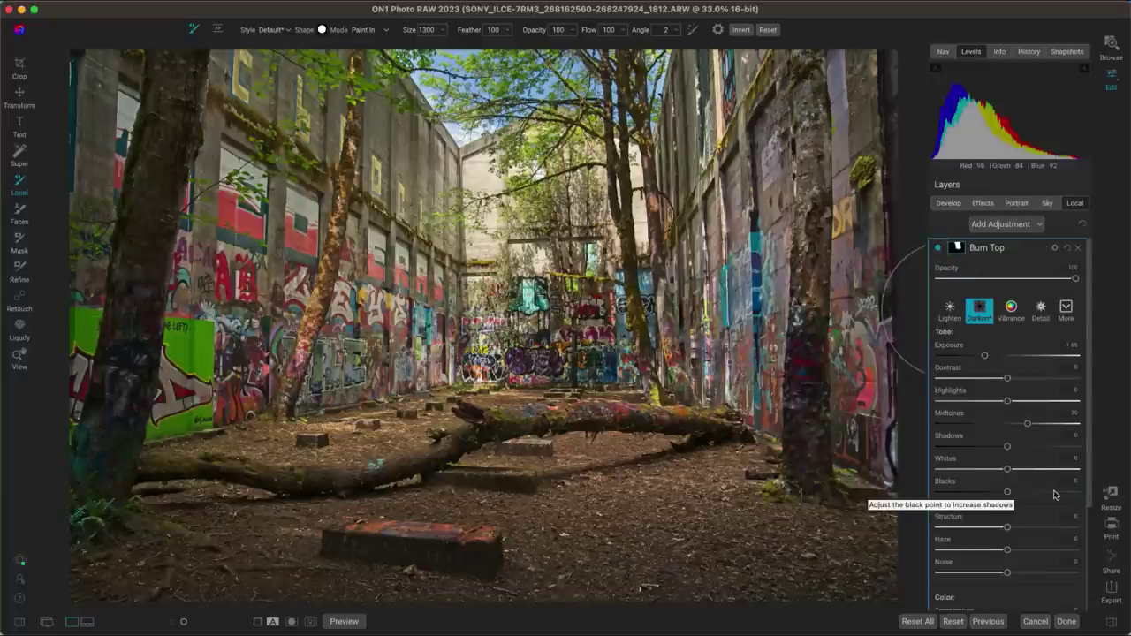
Step: Raise the Burn Top adjustment's shadows to about 15, and compare the photo without the adjustment and with all edits off
left_click_drag(1008, 447, 1017, 449)
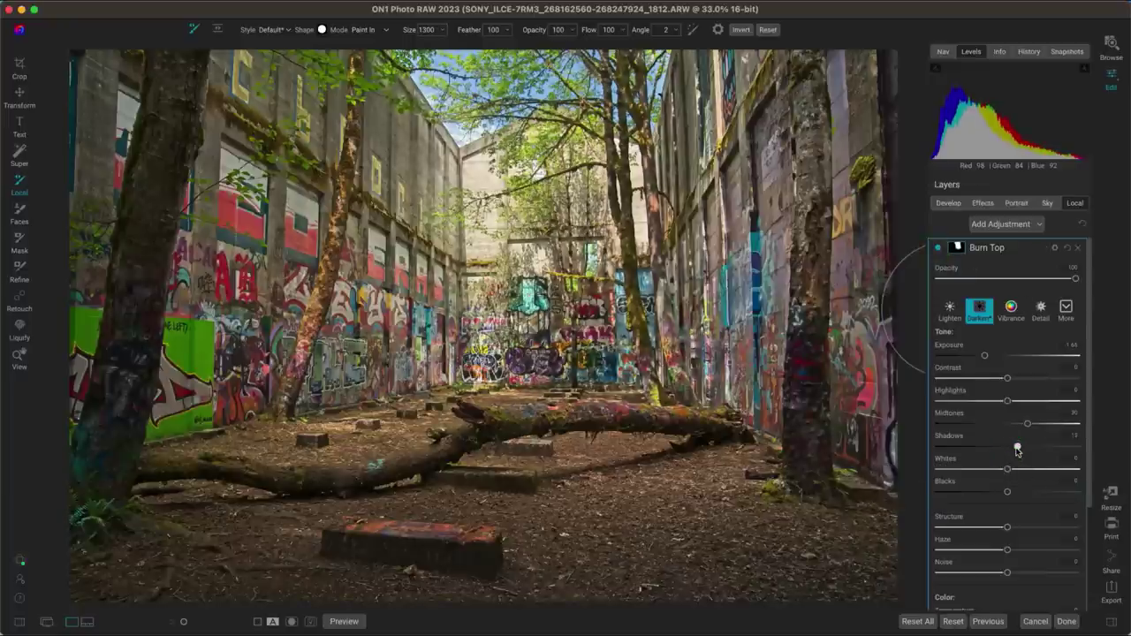
left_click(939, 249)
left_click(939, 248)
left_click(938, 248)
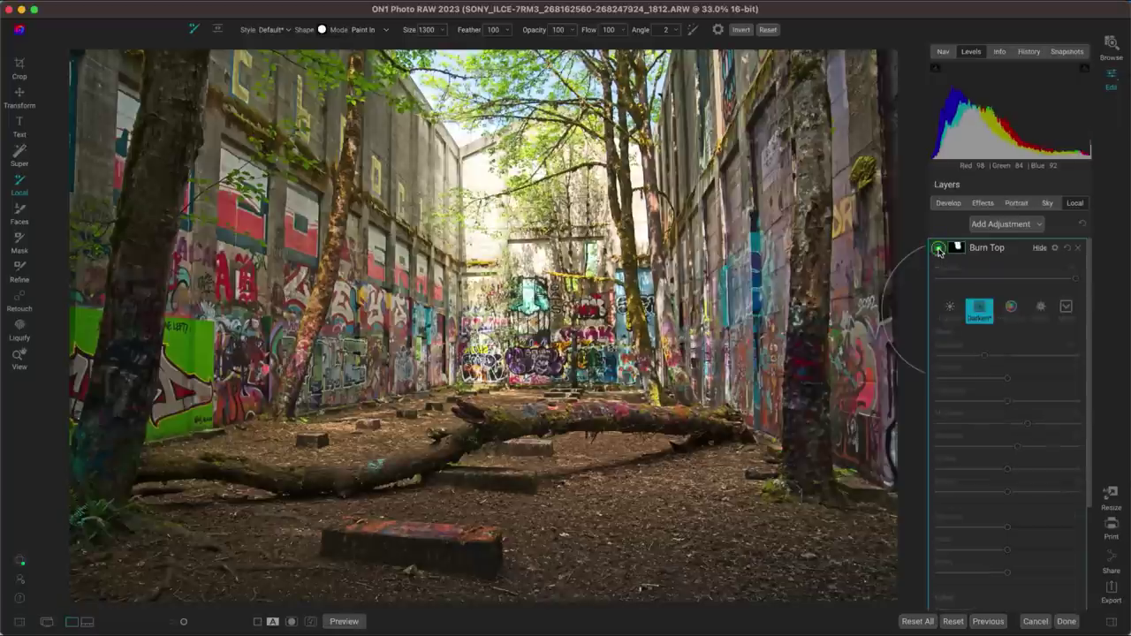
left_click(938, 249)
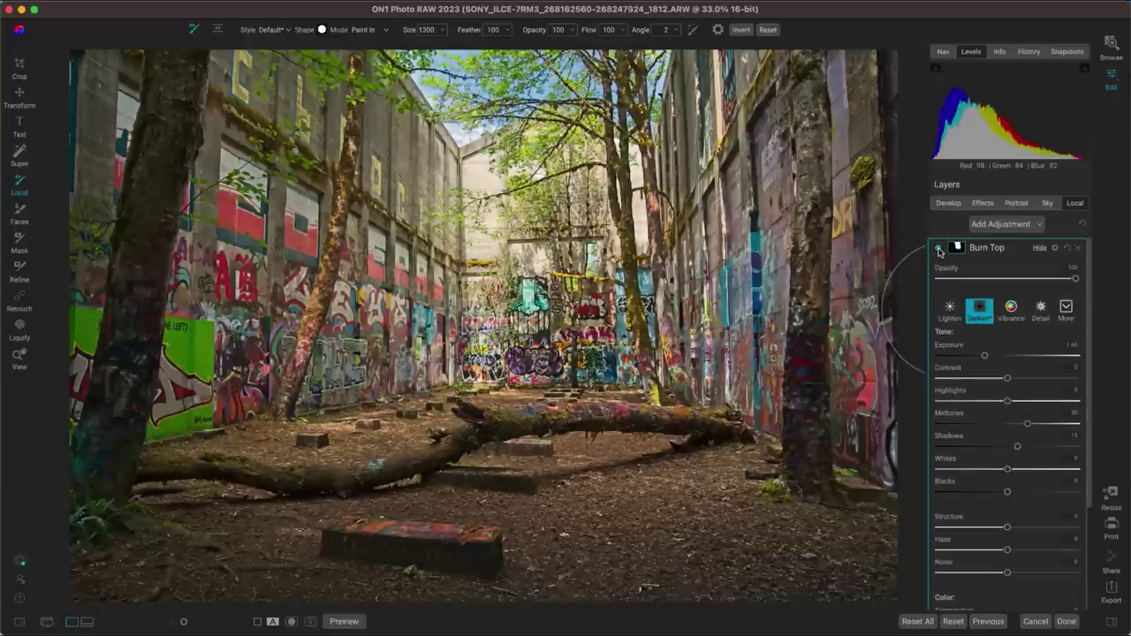
key("super+p")
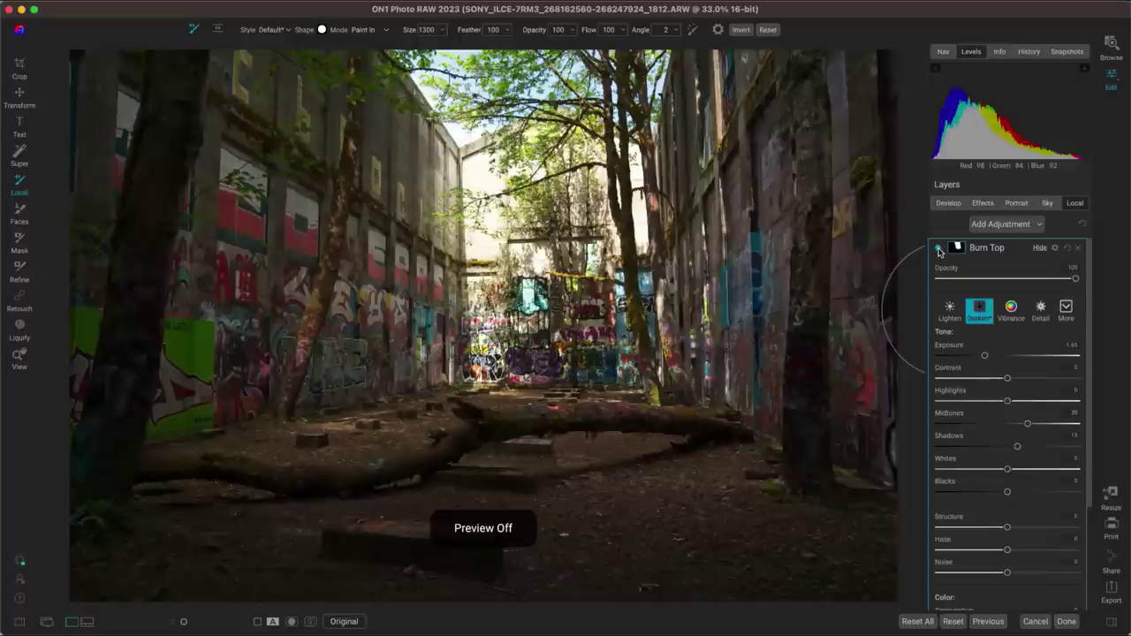
Step: Restore the edited preview and compare the photo with the Burn Top adjustment off and on
key("super+p")
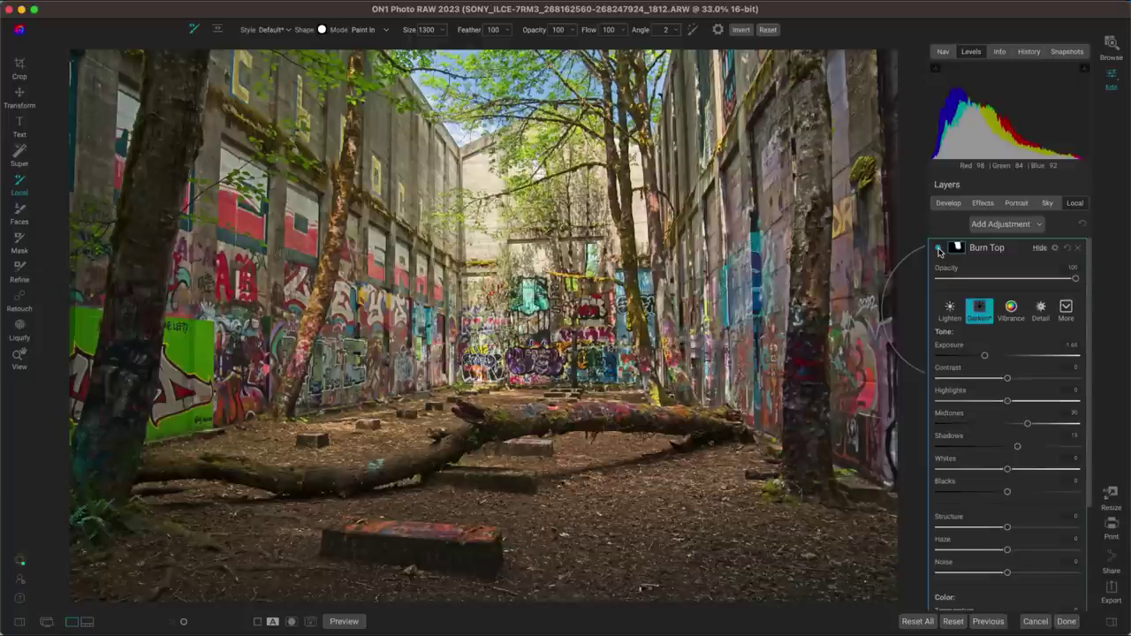
left_click(939, 252)
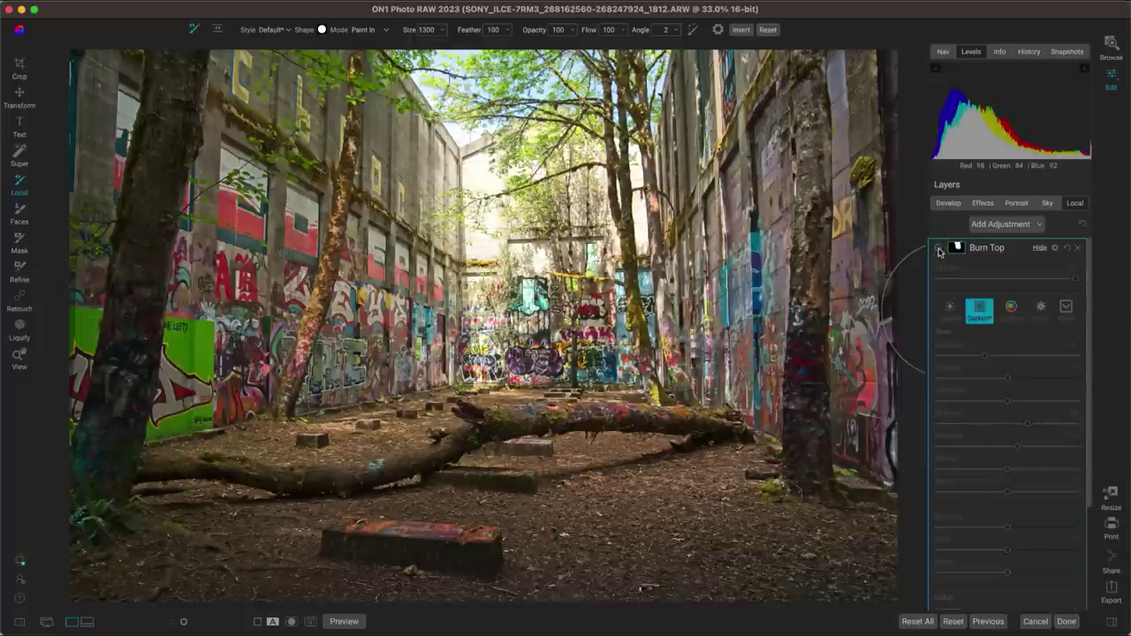
left_click(939, 252)
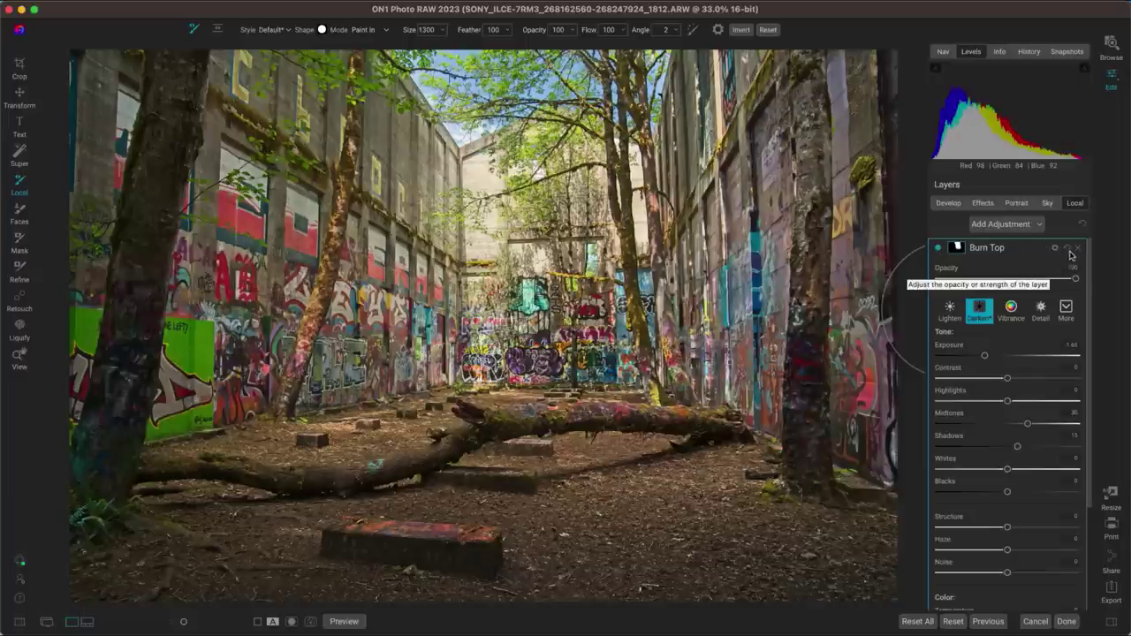
Step: Reset the Burn Top mask and place a Linear Bottom gradient with its center line near the base of the far wall
left_click(958, 247)
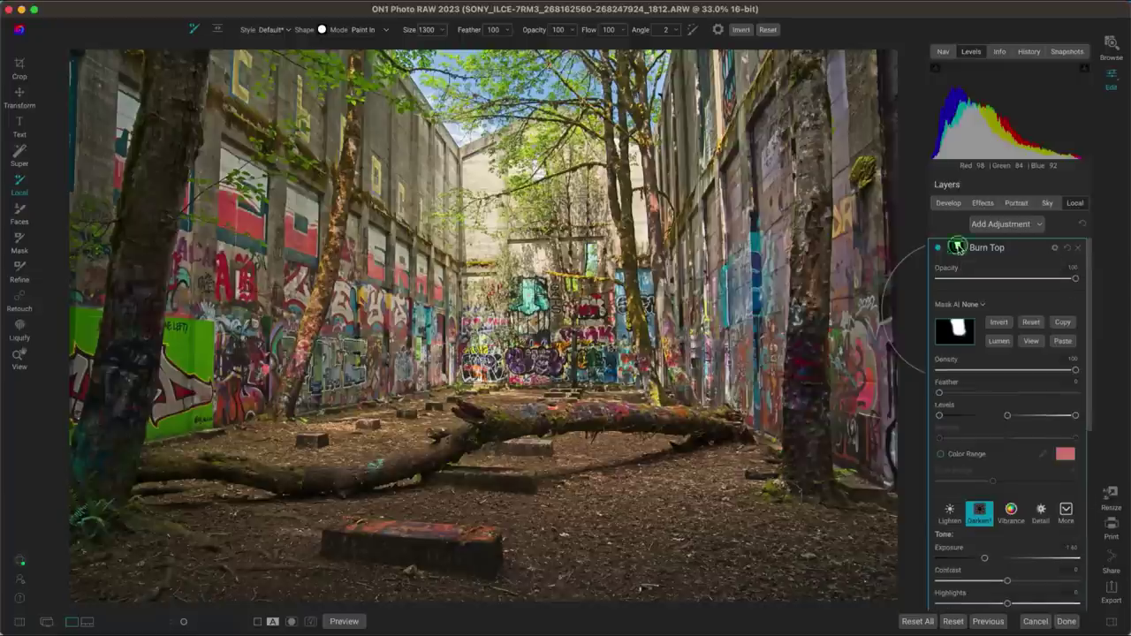
left_click(1031, 323)
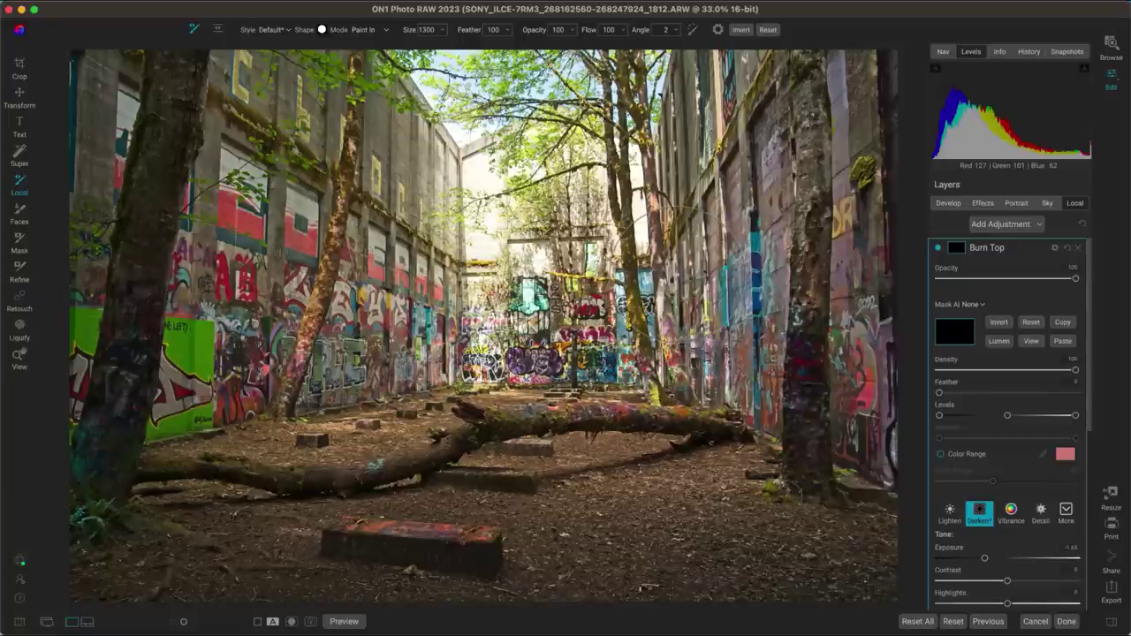
key("shift+b")
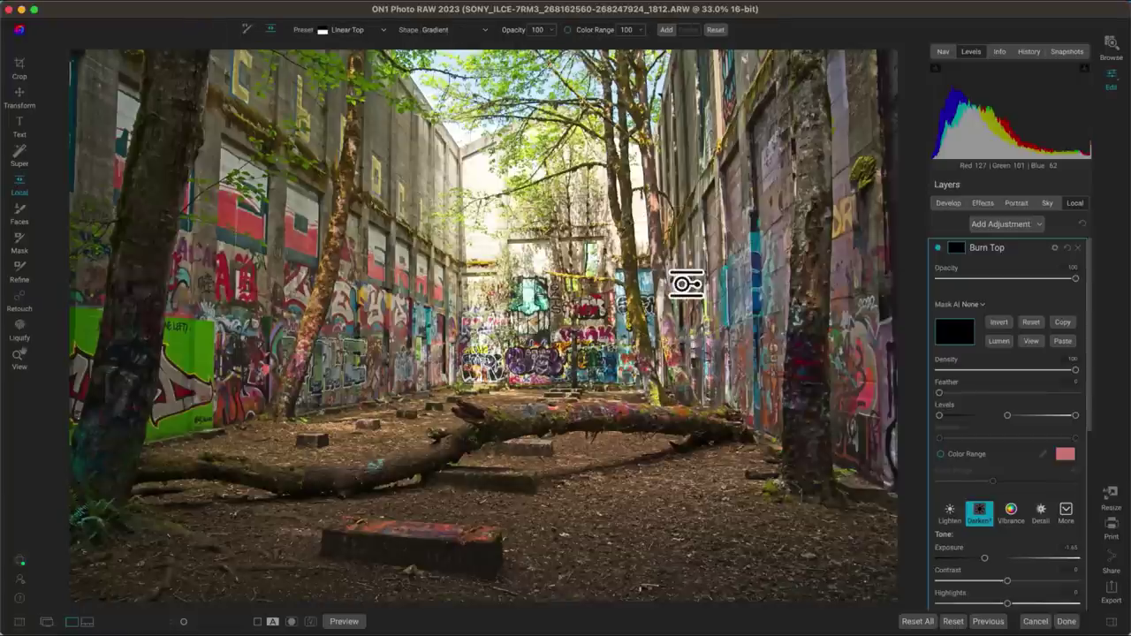
left_click(364, 31)
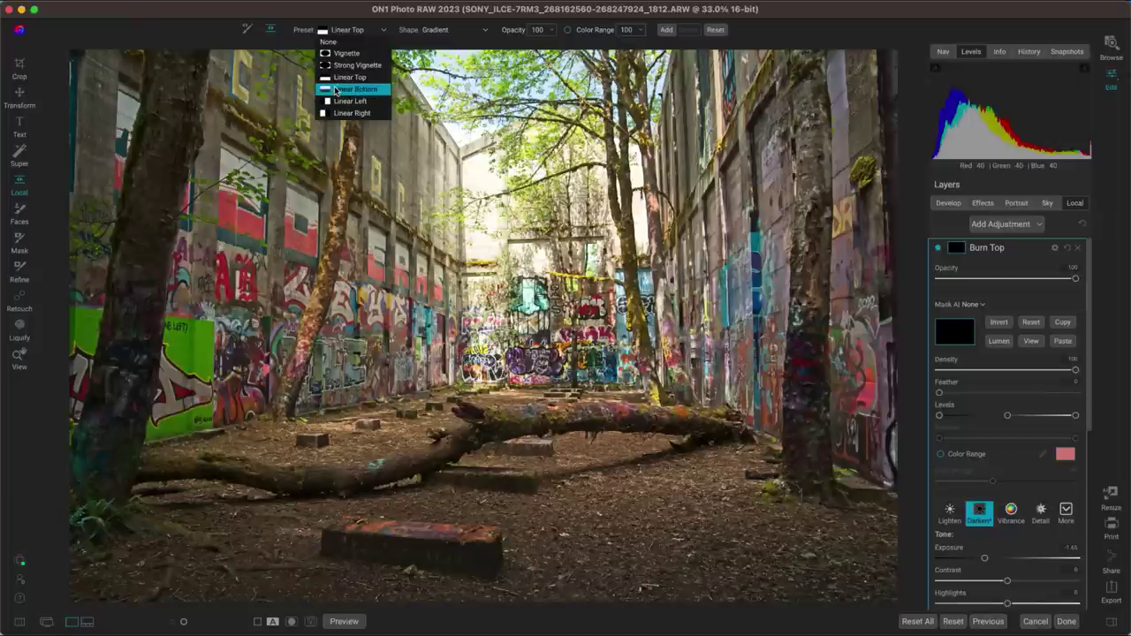
left_click(371, 90)
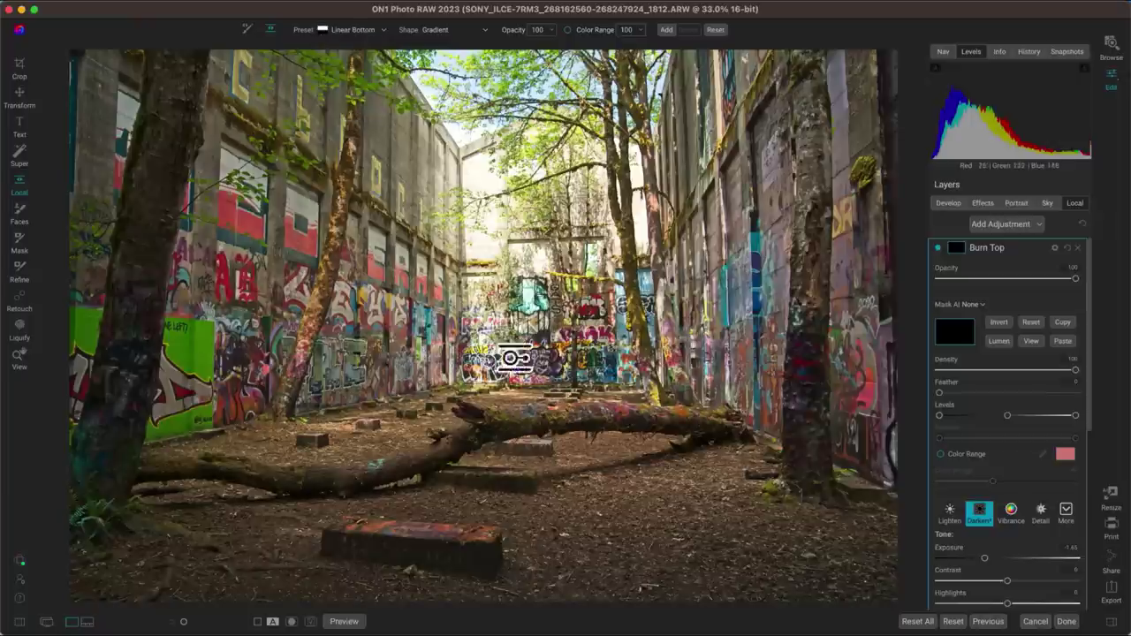
left_click(498, 395)
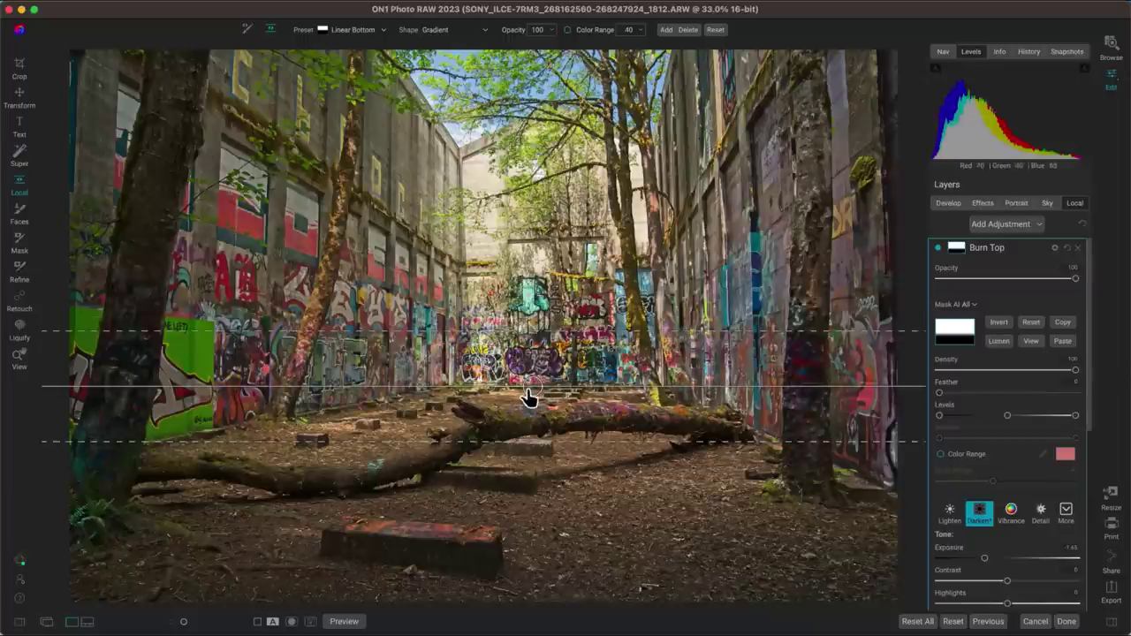
Step: Raise the Burn Top gradient slightly onto the far wall's graffiti, widen its transition, and compare the adjustment on and off
mouse_move(537, 386)
left_mouse_down()
mouse_move(555, 367)
mouse_move(574, 397)
mouse_move(555, 375)
left_mouse_up()
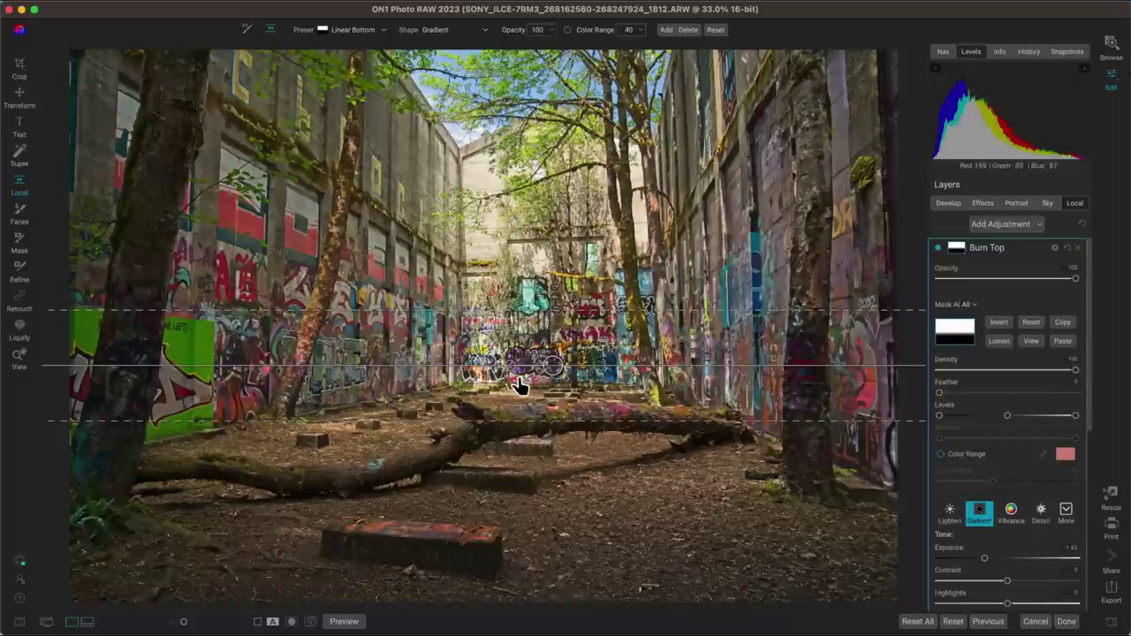
left_click_drag(533, 314, 522, 271)
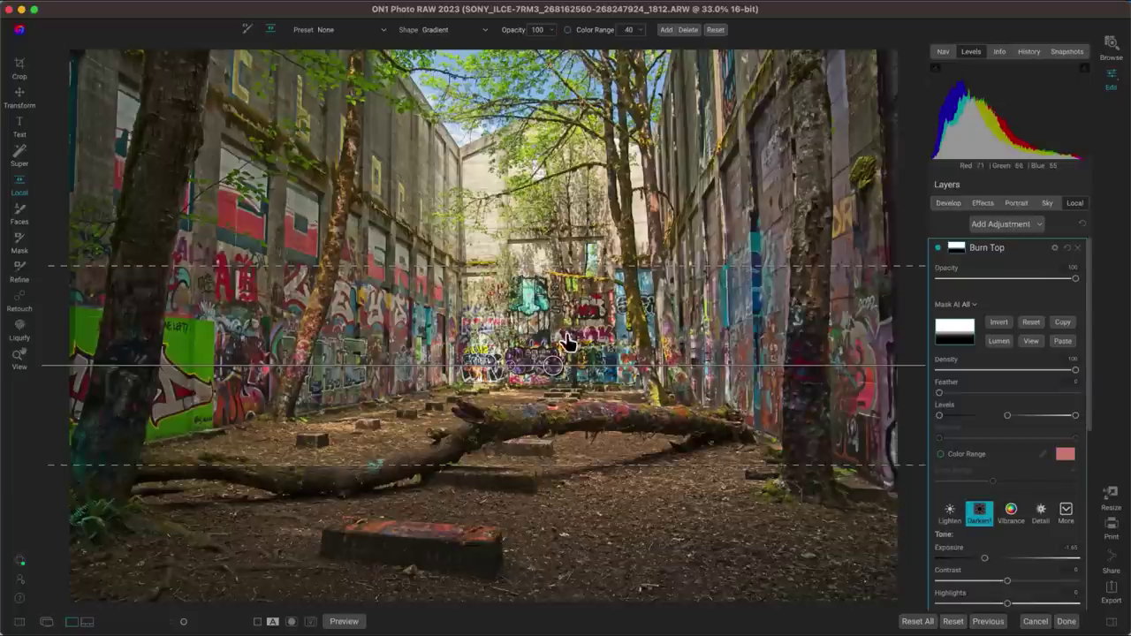
left_click(939, 250)
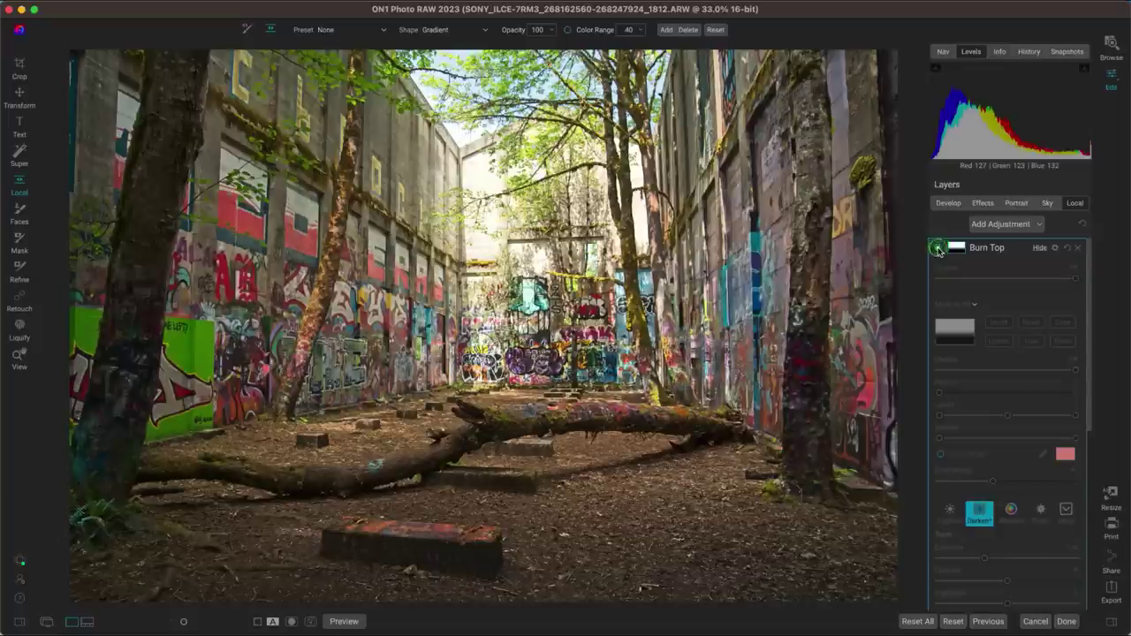
left_click(939, 250)
left_click(939, 250)
left_click(938, 250)
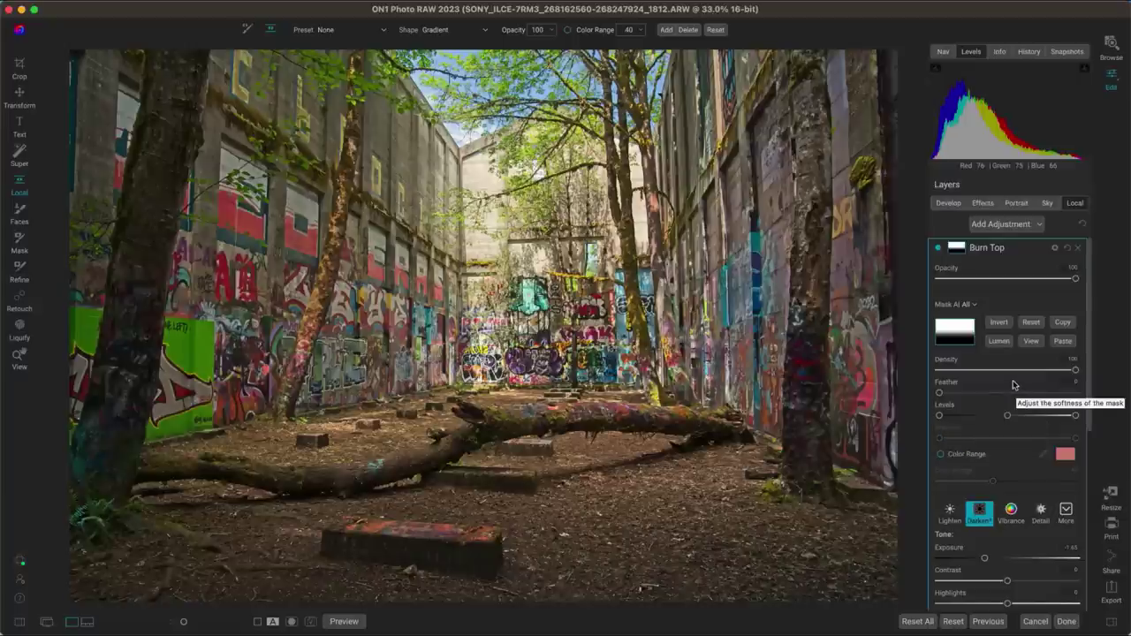
Step: Copy the Burn Top mask and add a new local adjustment named bottom dodge
left_click(1060, 324)
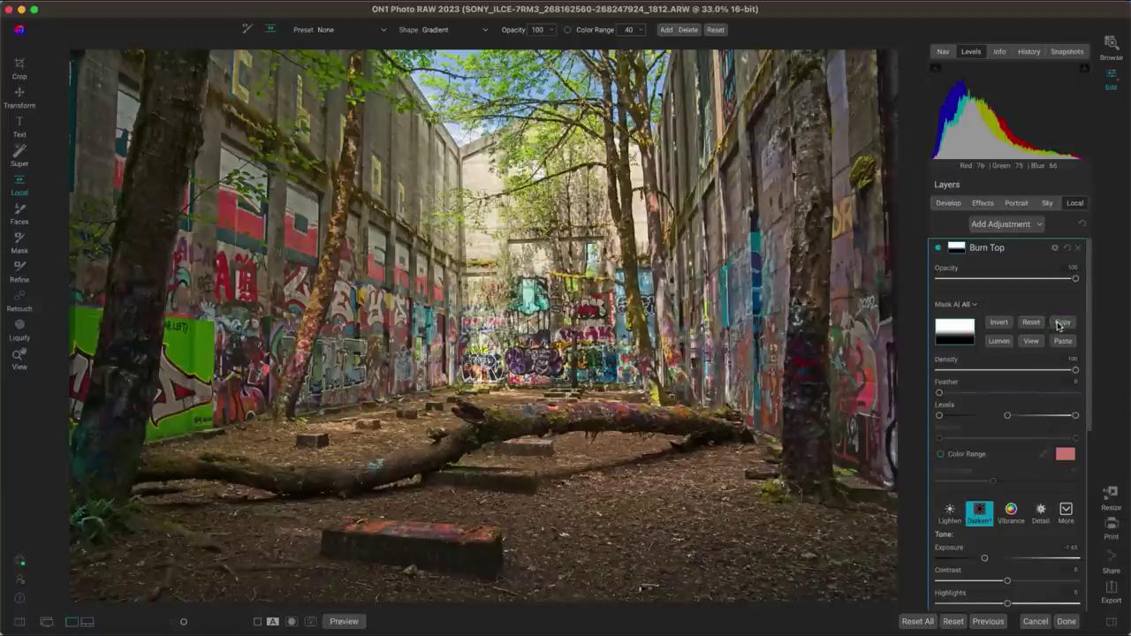
left_click(1063, 324)
left_click(990, 224)
left_click(995, 225)
double_click(997, 249)
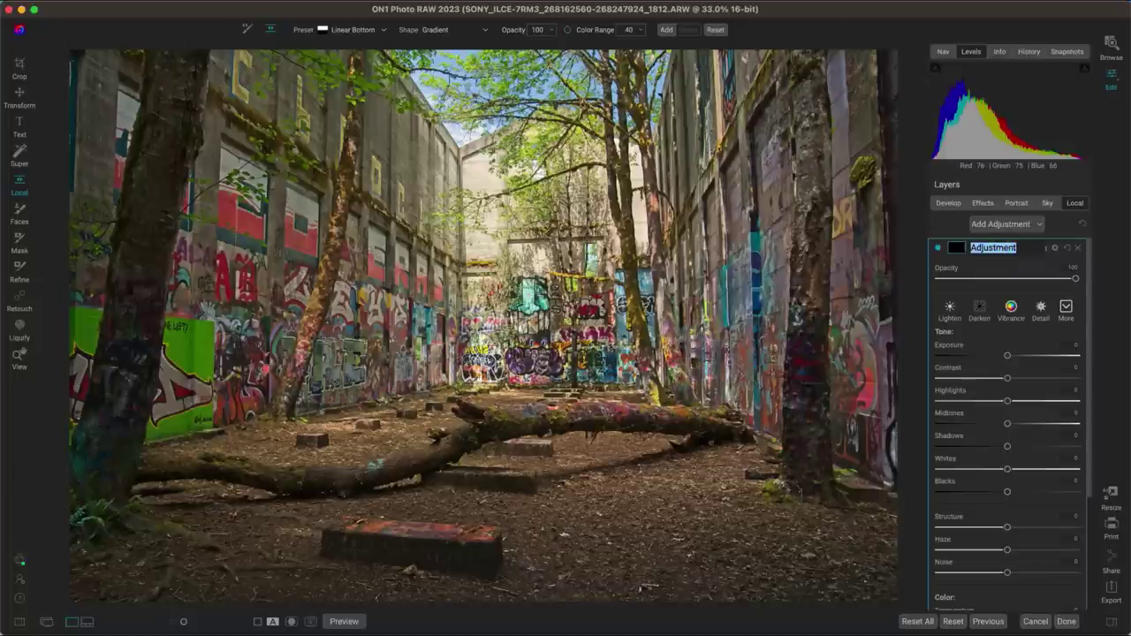
type("bottom dodge")
key("Return")
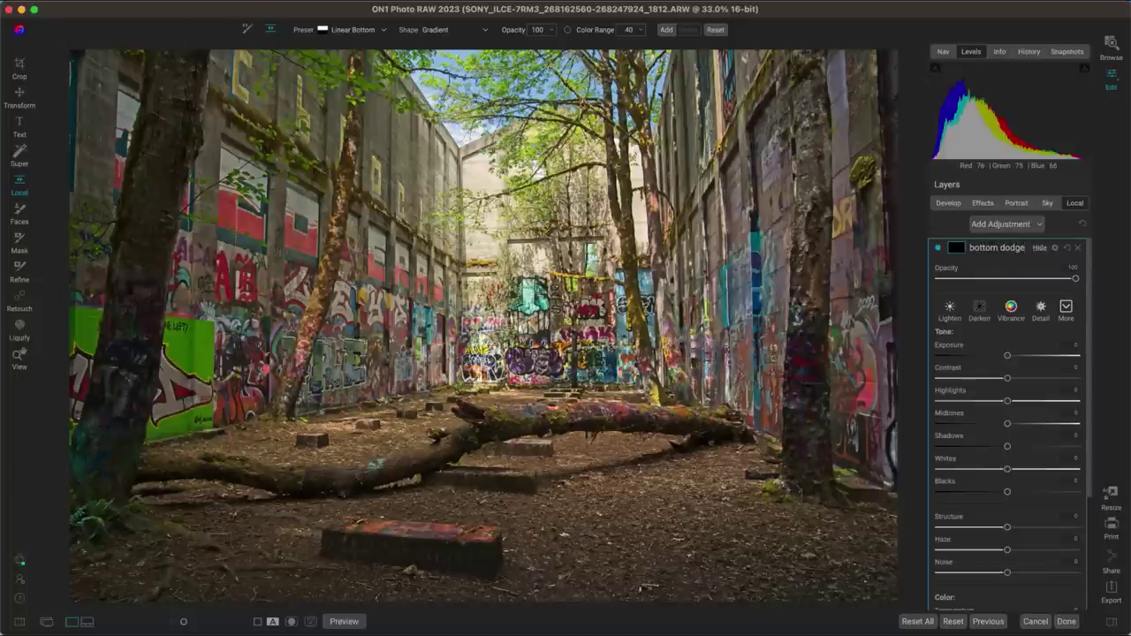
Step: Apply the Lighten preset to bottom dodge and raise midtones to about 14, shadows to about 8 and contrast to 17
left_click(951, 311)
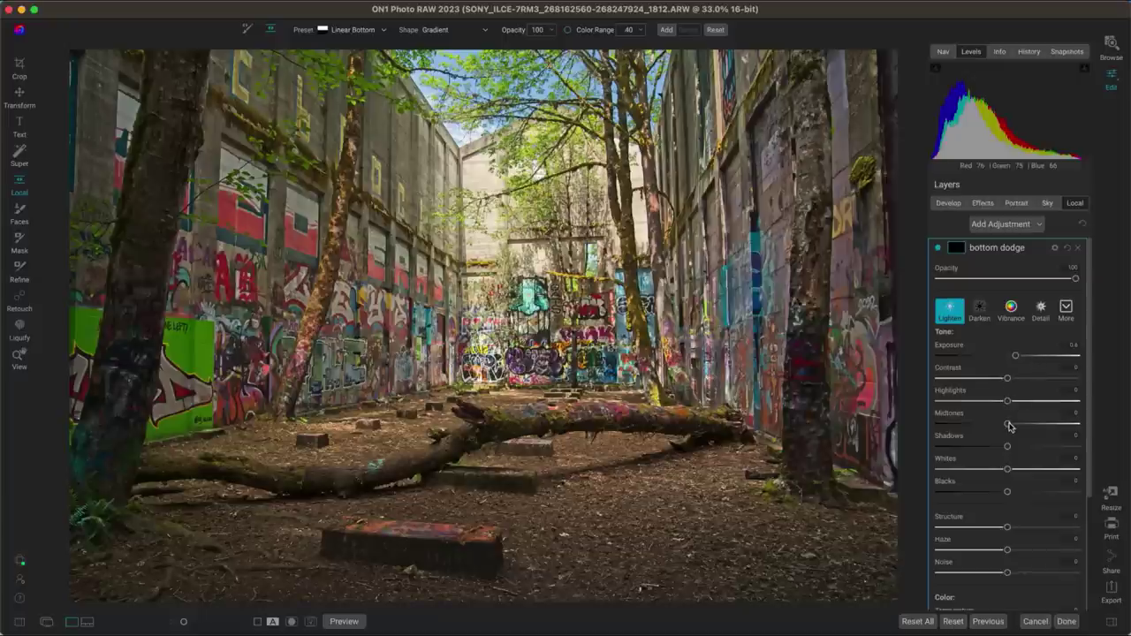
left_click_drag(1007, 423, 1011, 449)
left_click_drag(1007, 382, 1018, 380)
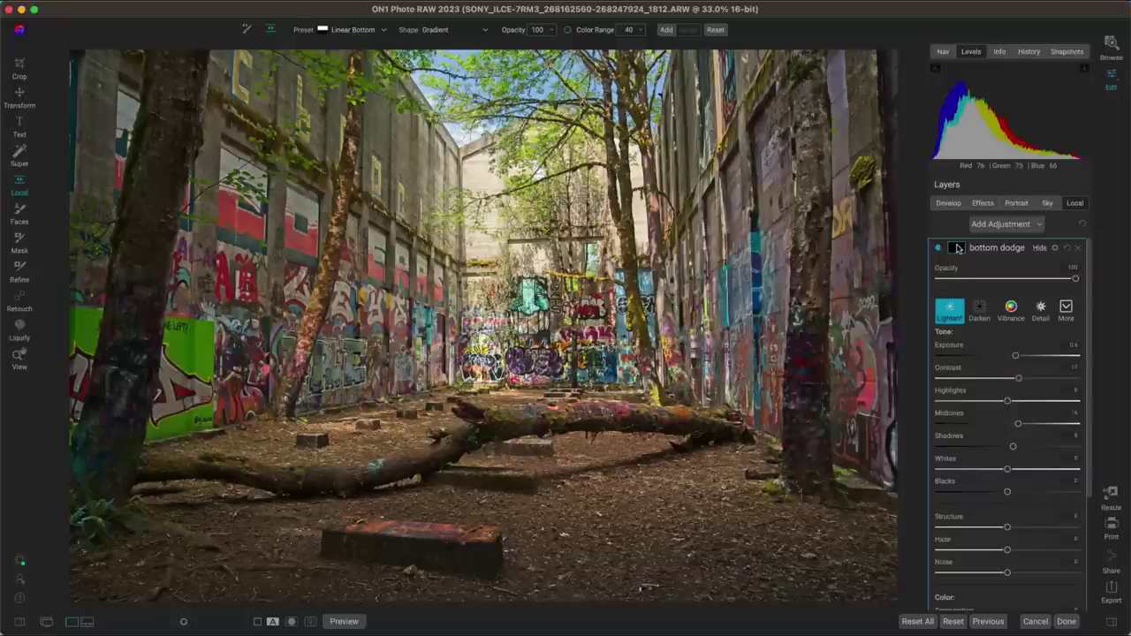
Step: Paste the copied gradient mask into bottom dodge and invert it to cover the ground
left_click(956, 249)
left_click(1063, 341)
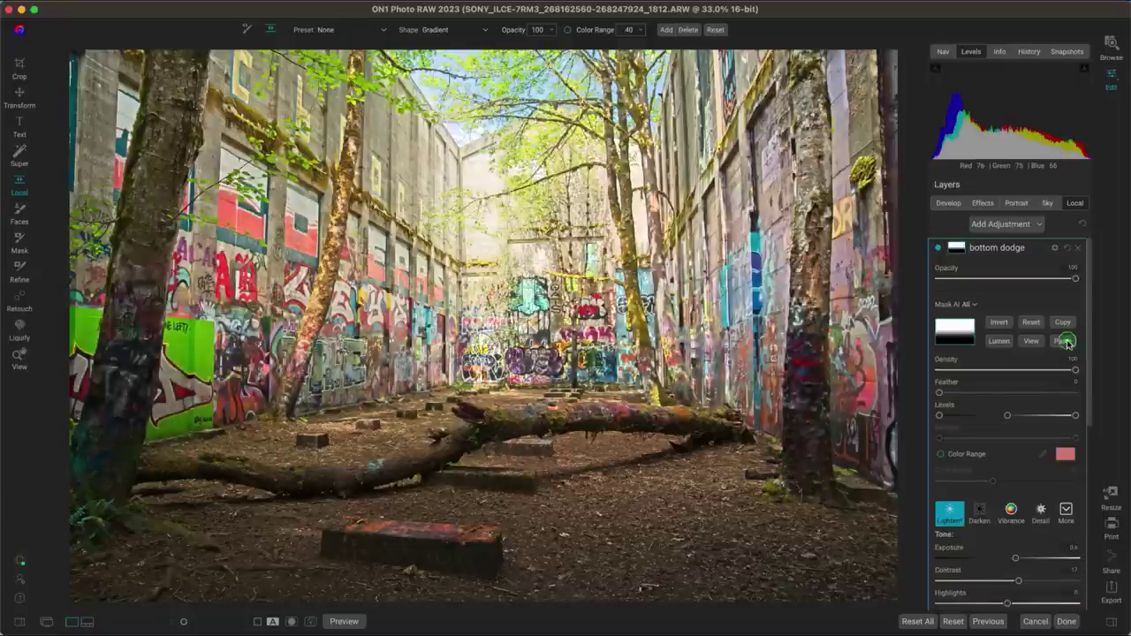
left_click(998, 323)
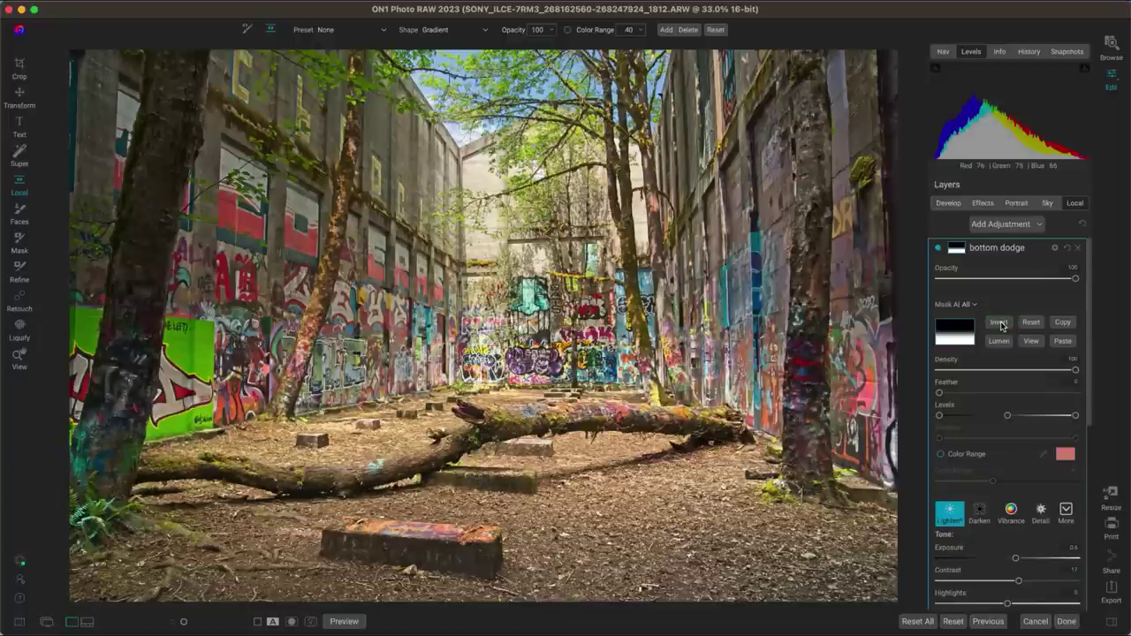
Step: Narrow the bottom dodge gradient's transition, lower its center to the fallen log, and compare the adjustment on and off
mouse_move(697, 344)
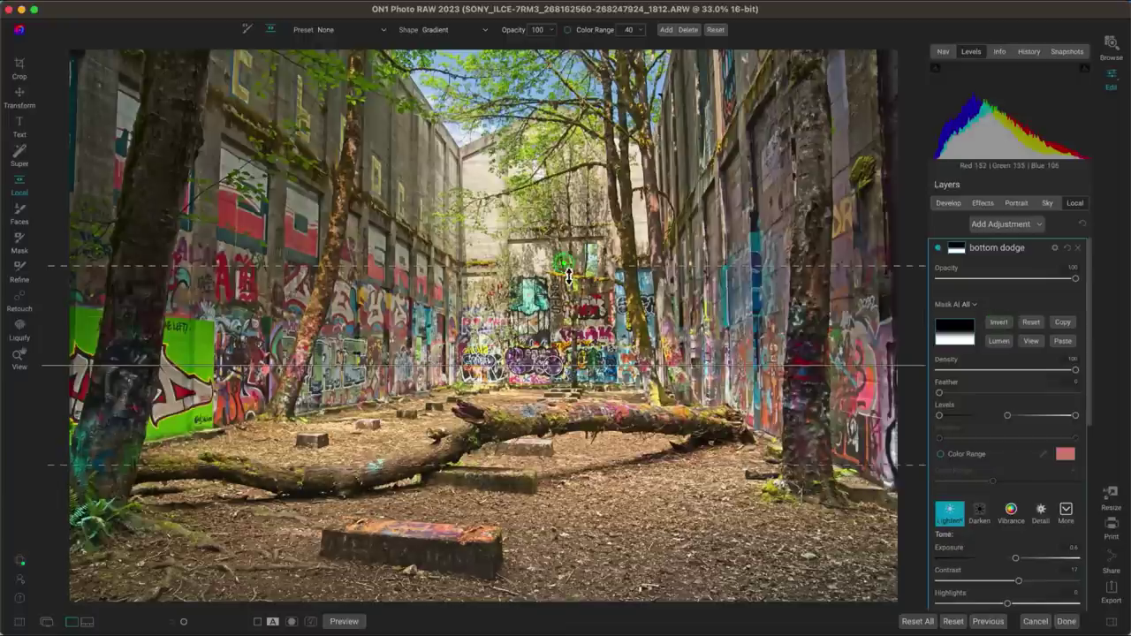
left_click_drag(569, 266, 571, 301)
left_click_drag(558, 376, 558, 408)
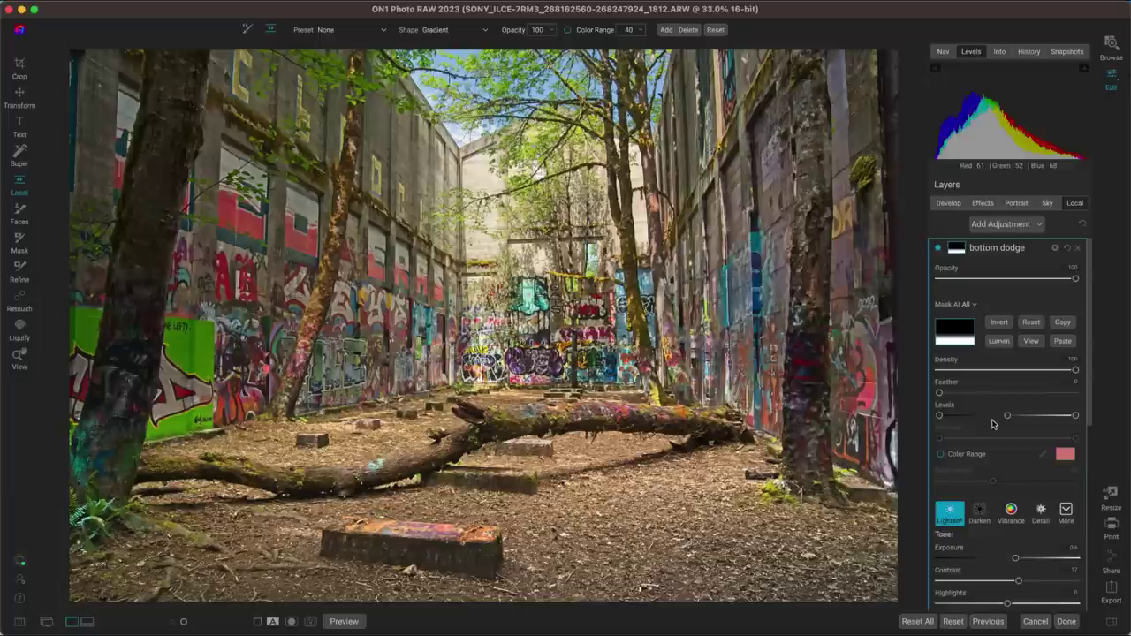
left_click(939, 250)
left_click(940, 251)
left_click(940, 251)
left_click(939, 251)
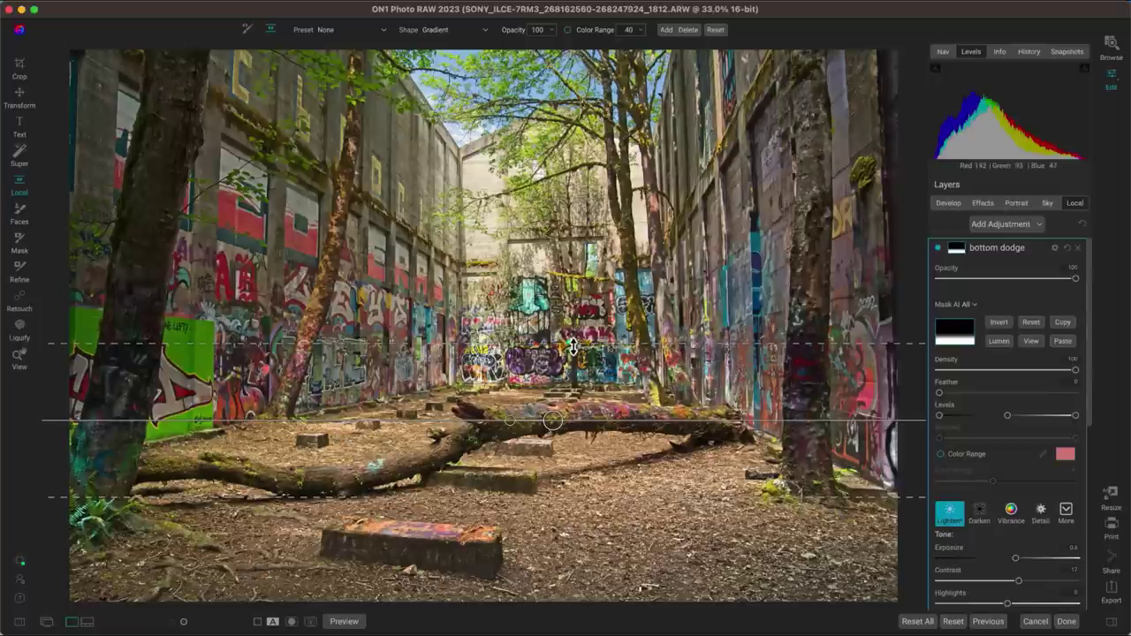
Step: Widen the bottom dodge gradient's transition up into the tree branches and compare the adjustment on and off
left_click_drag(573, 345, 576, 196)
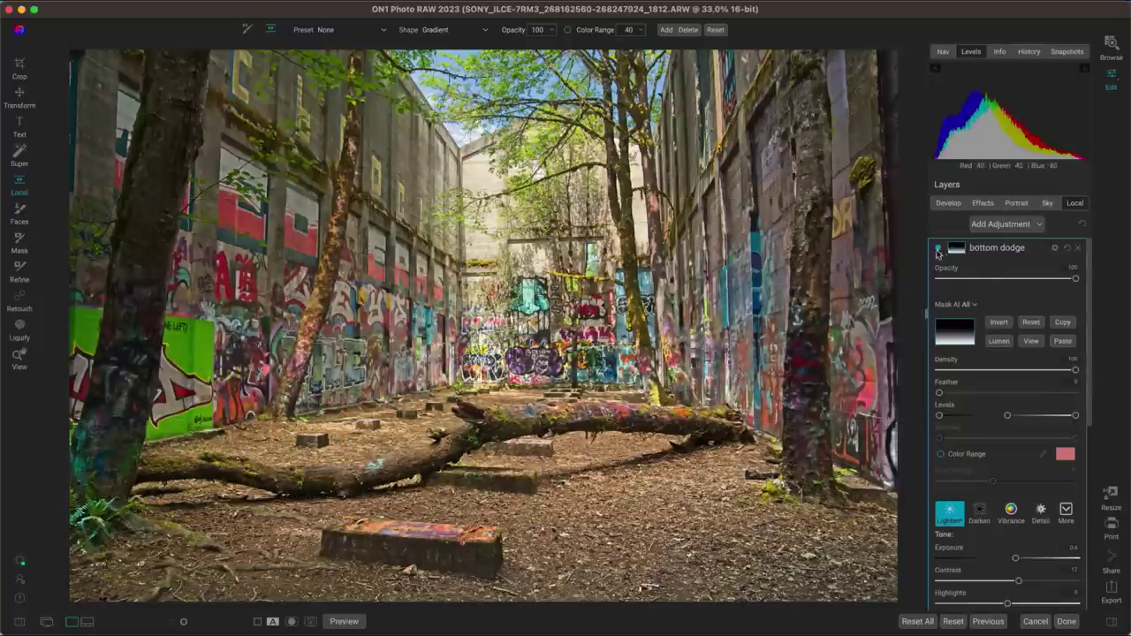
left_click(938, 251)
left_click(939, 252)
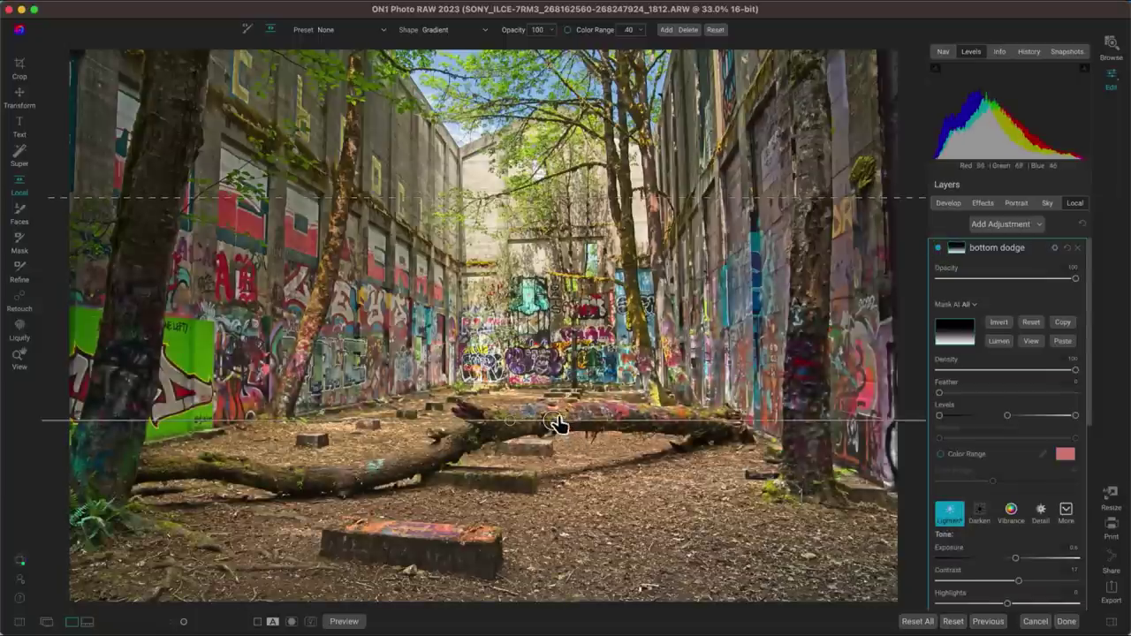
Step: Raise the bottom dodge gradient's center just above the fallen log, widen its transition further, and compare the adjustment on and off
left_click_drag(558, 425, 558, 402)
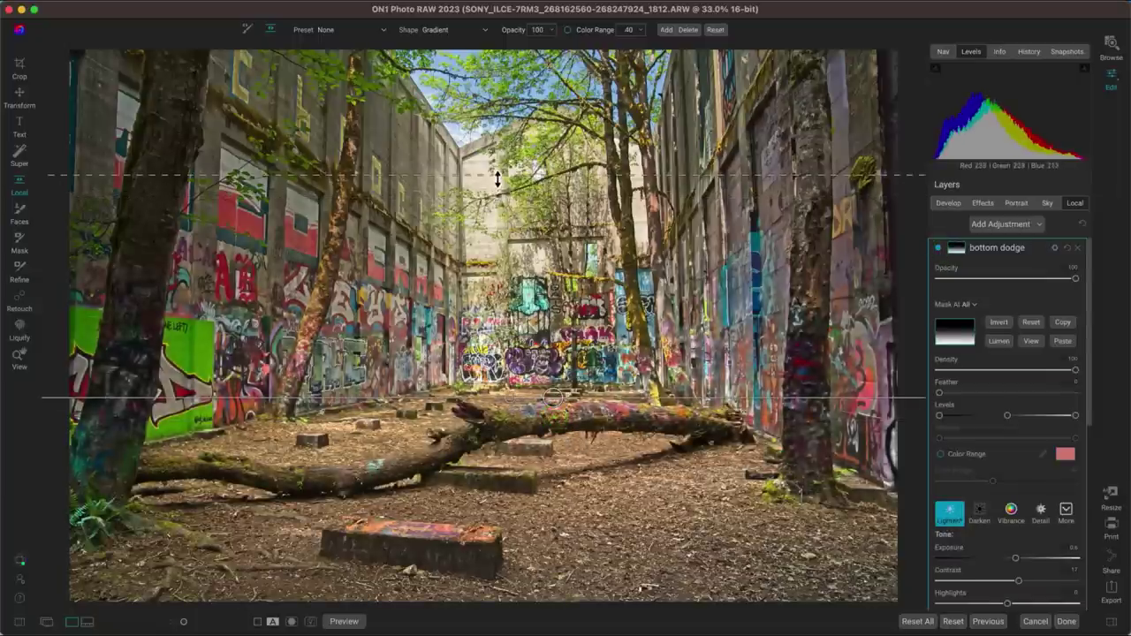
left_click_drag(500, 173, 497, 150)
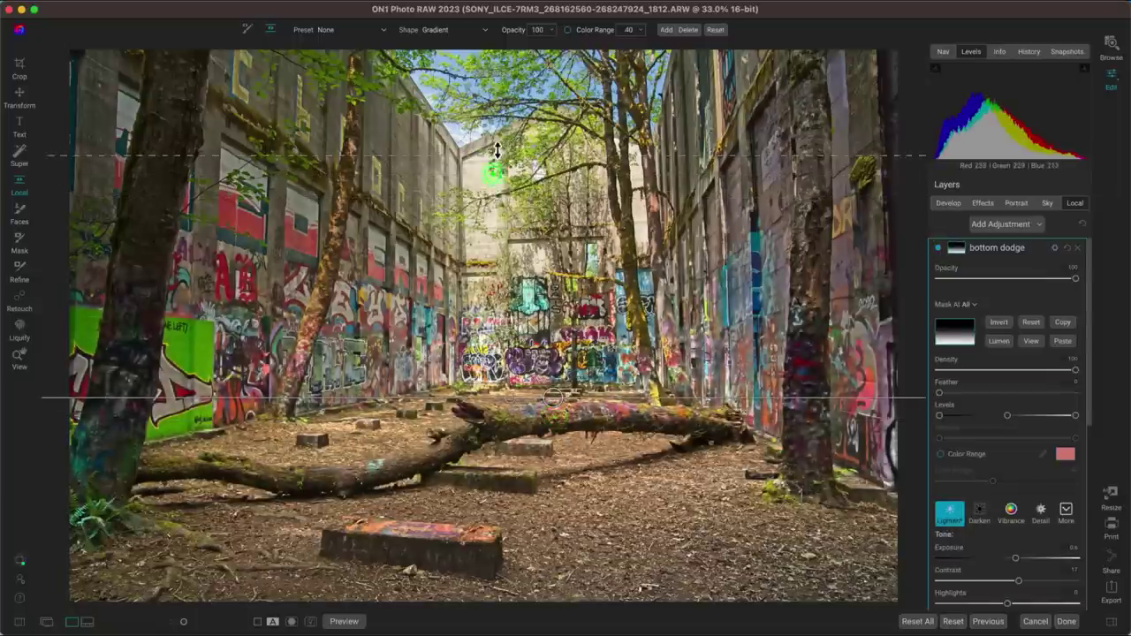
left_click(940, 250)
left_click(941, 250)
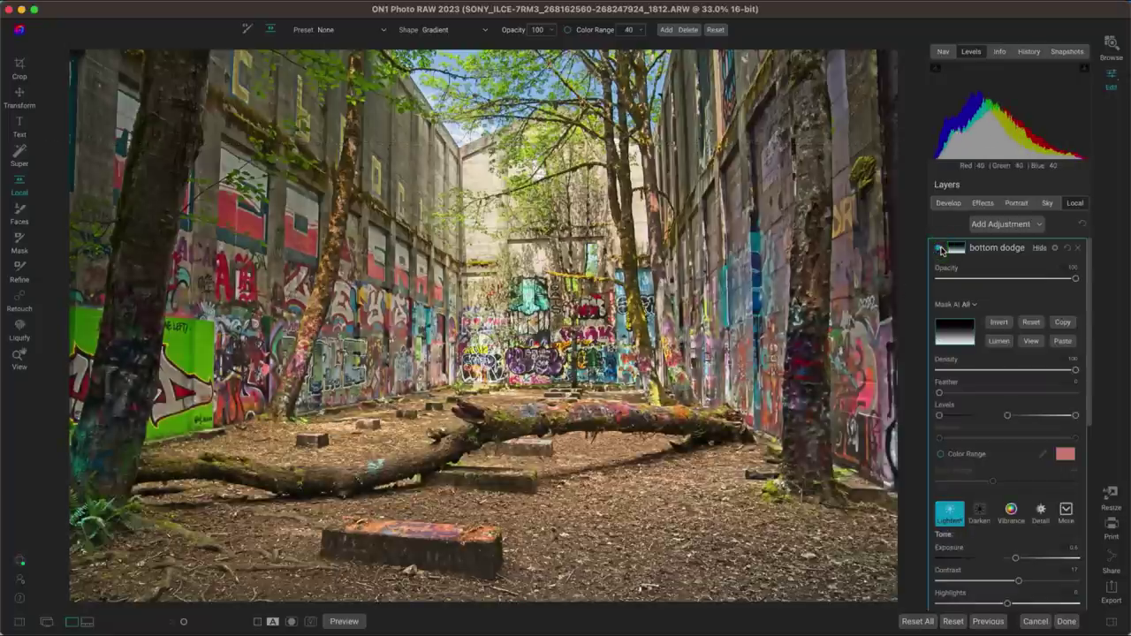
Step: Compare the photo with all edits off and on, and without the bottom dodge adjustment
key("super+p")
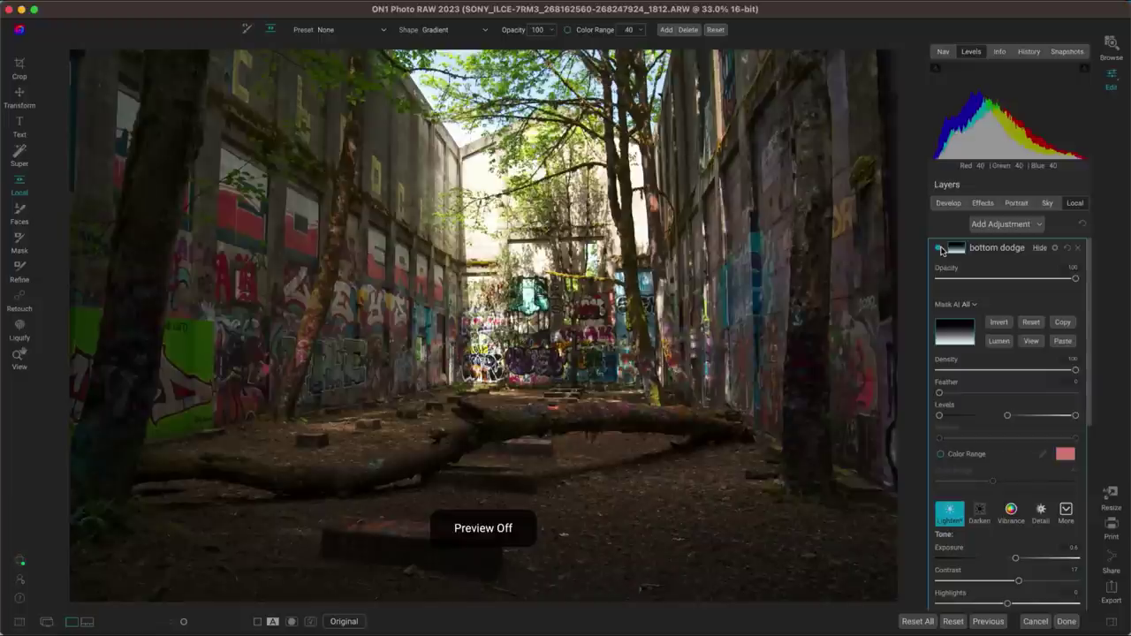
key("super+p")
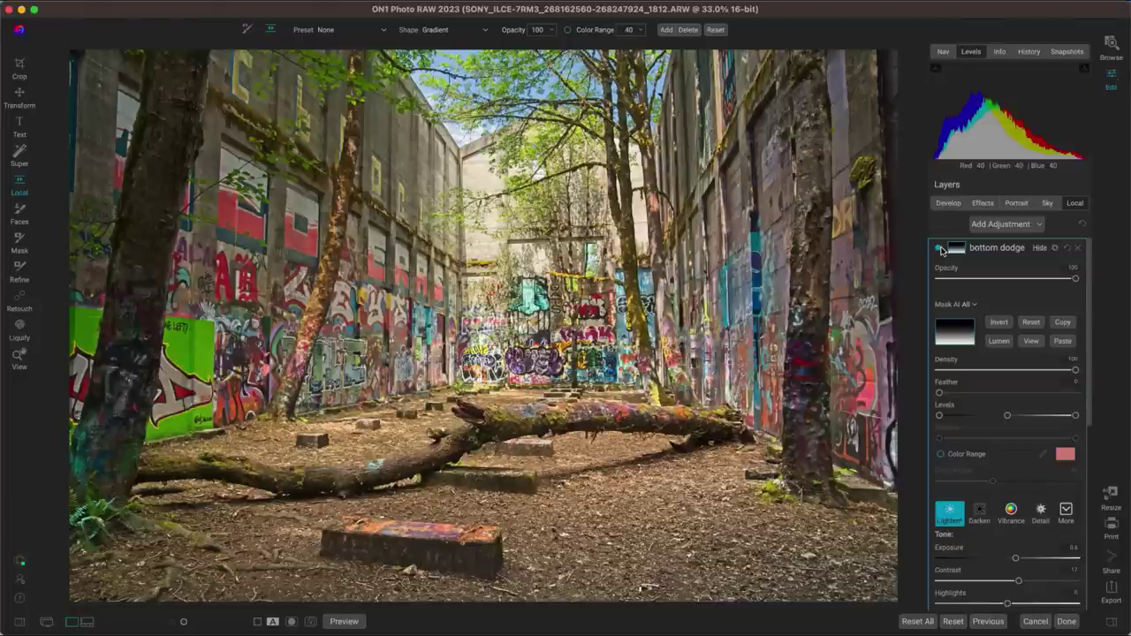
left_click(940, 249)
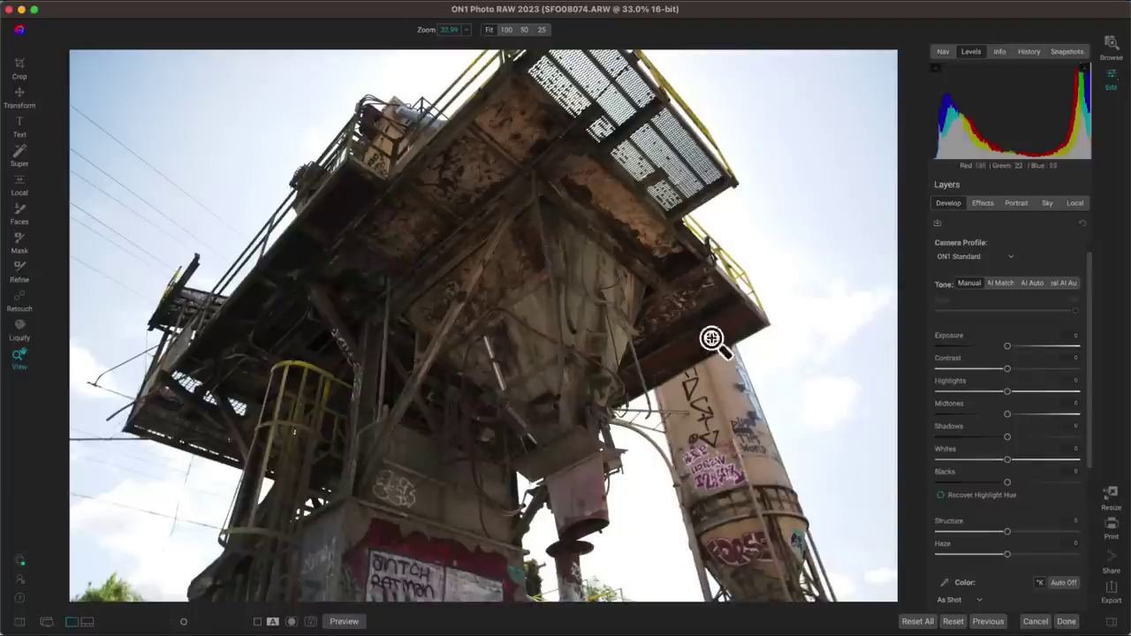
Step: Open the local adjustments for the industrial tower photo and make the adjustment layer's name editable
left_click(1074, 203)
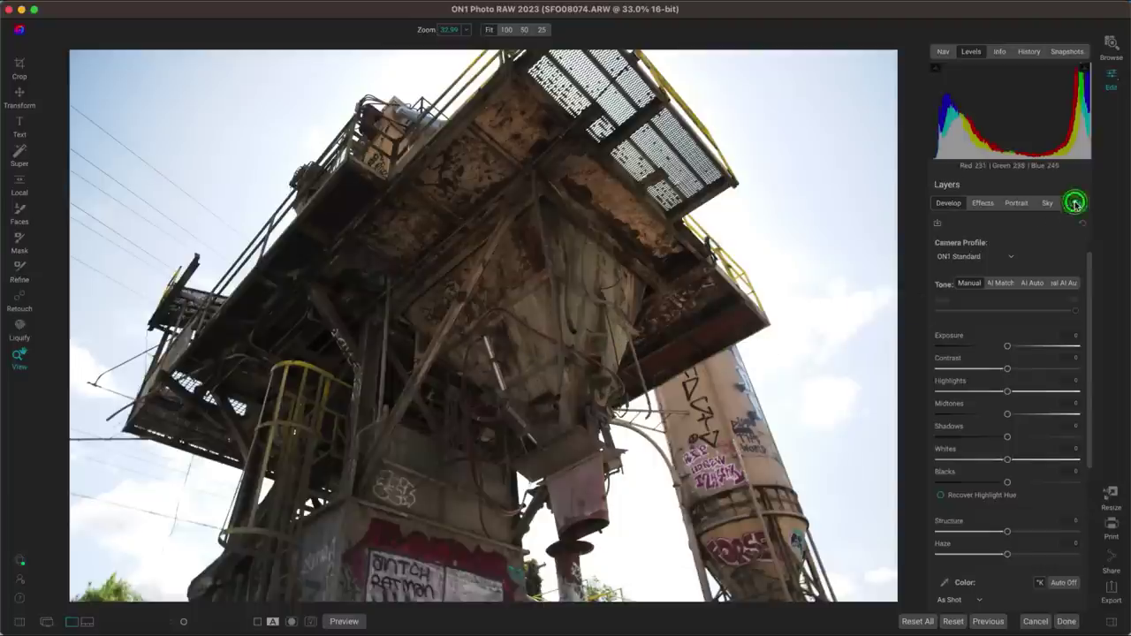
double_click(1004, 249)
key("BackSpace")
type("Lumin")
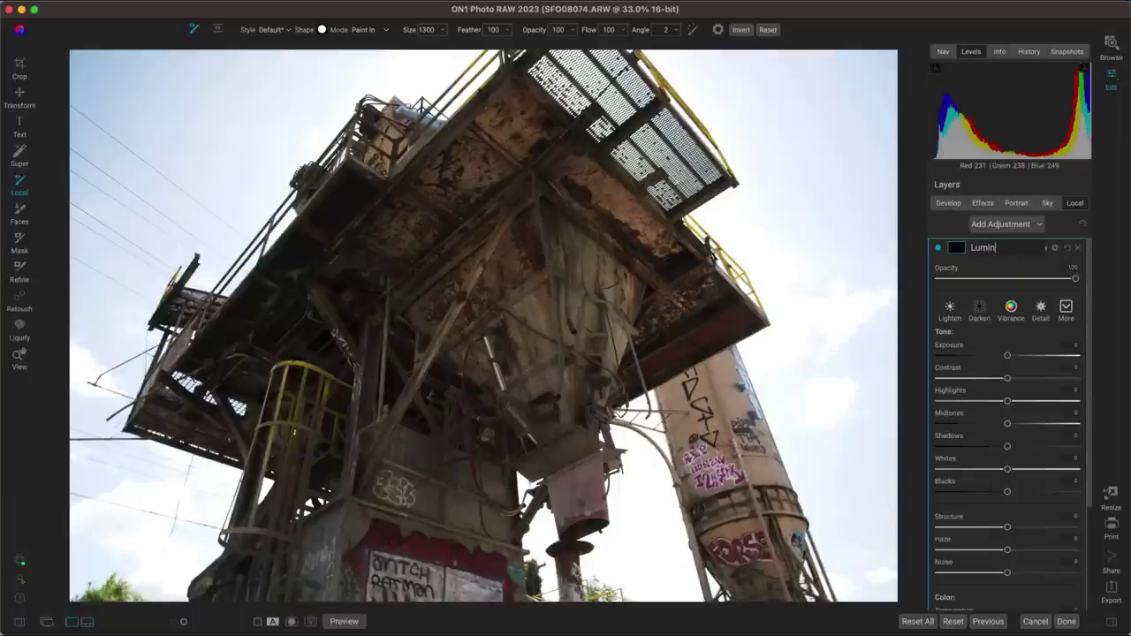
type("osity Mask")
key("super+a")
type("Kyne====")
key("BackSpace")
key("BackSpace")
key("BackSpace")
key("BackSpace")
key("BackSpace")
key("BackSpace")
key("BackSpace")
key("BackSpace")
Step: Name the adjustment layer Lumen Sky Burnb
type("Lumen S")
type("ky Burnb")
key("Return")
Step: Apply the Darken style to the Lumen Sky Burnb adjustment and display its mask in place of the photo
left_click(979, 307)
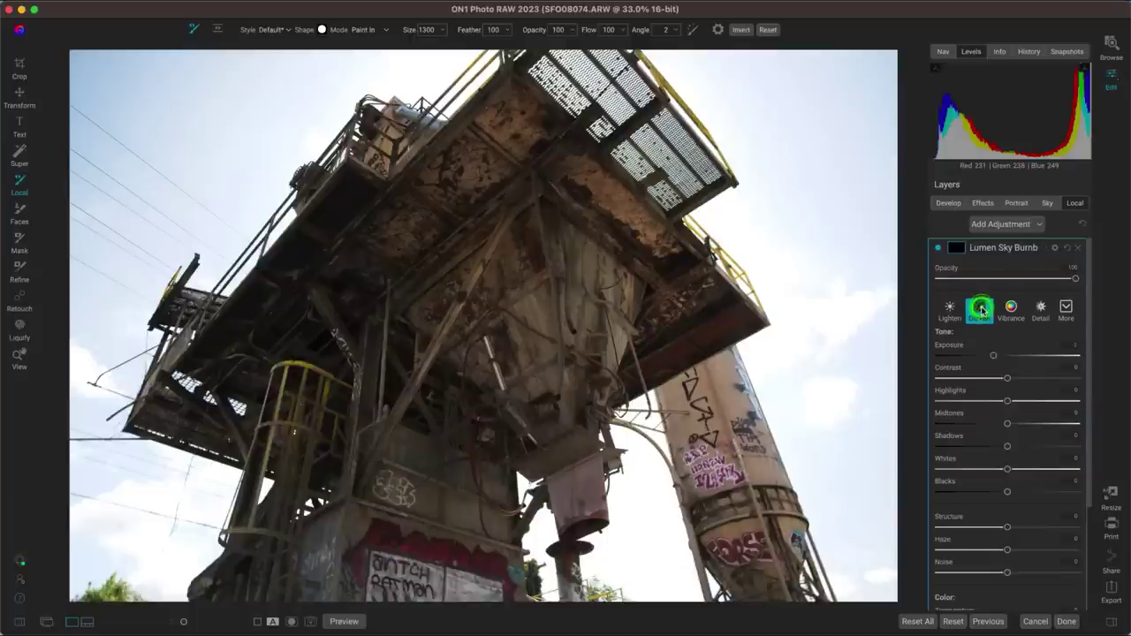
left_click(959, 249)
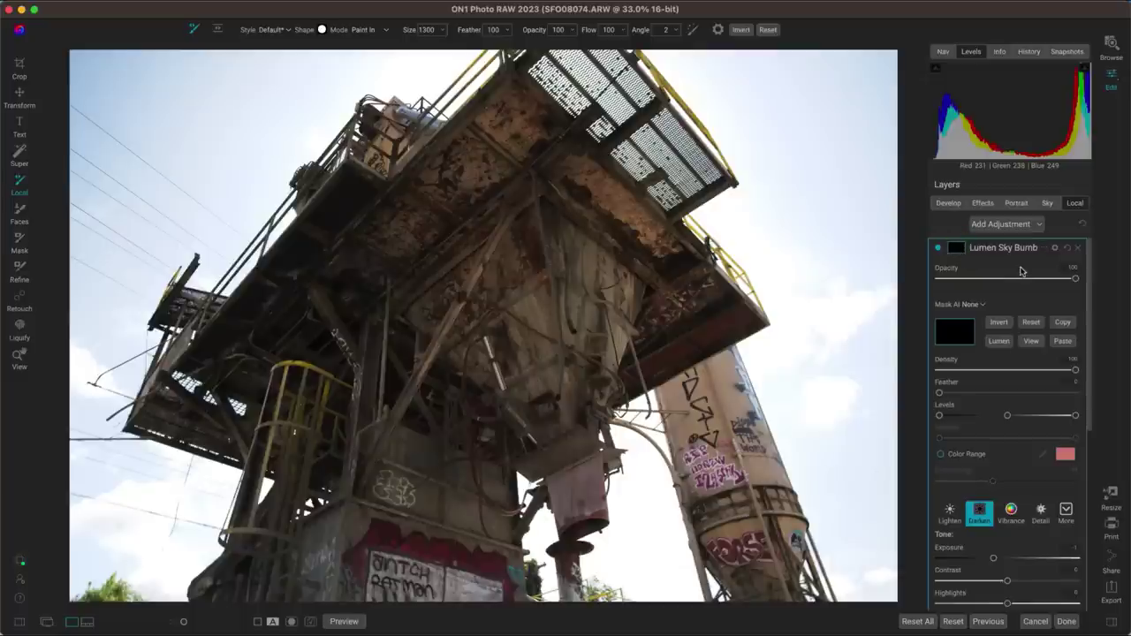
left_click(1031, 342)
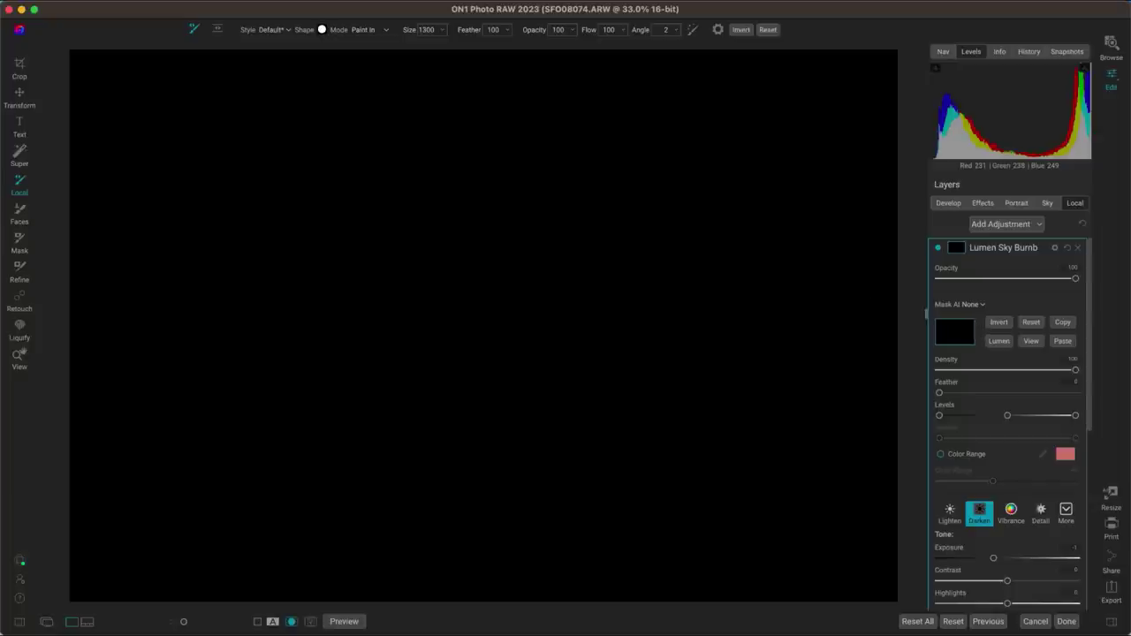
Step: Give the adjustment a luminosity mask, inspect that mask in black and white, and return to the photo
left_click(1001, 342)
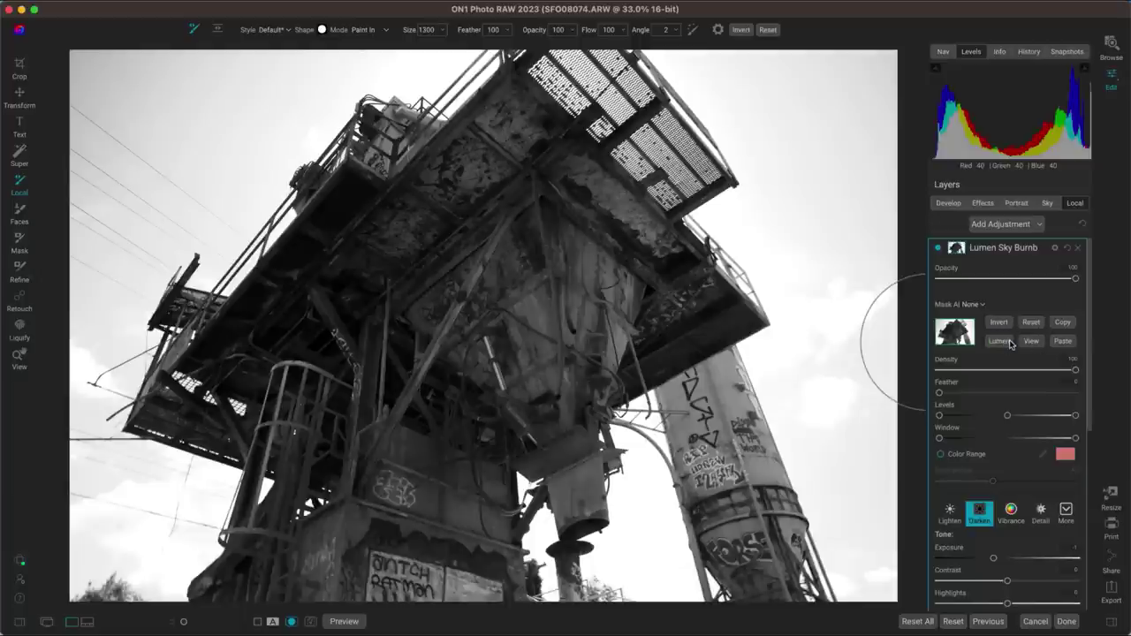
left_click(1011, 344)
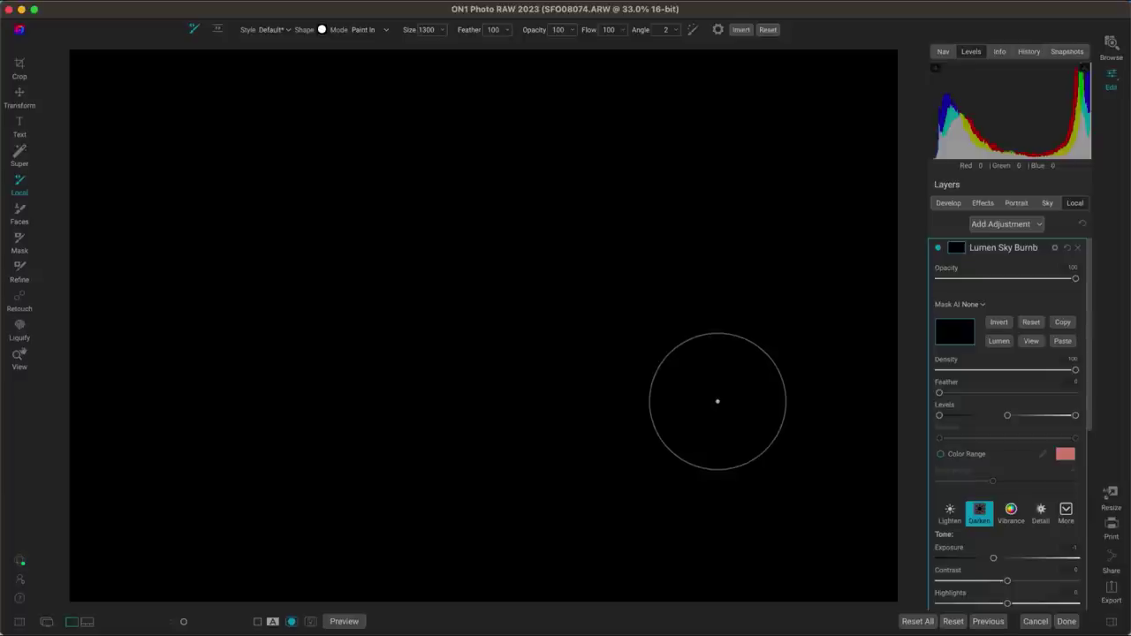
key("z")
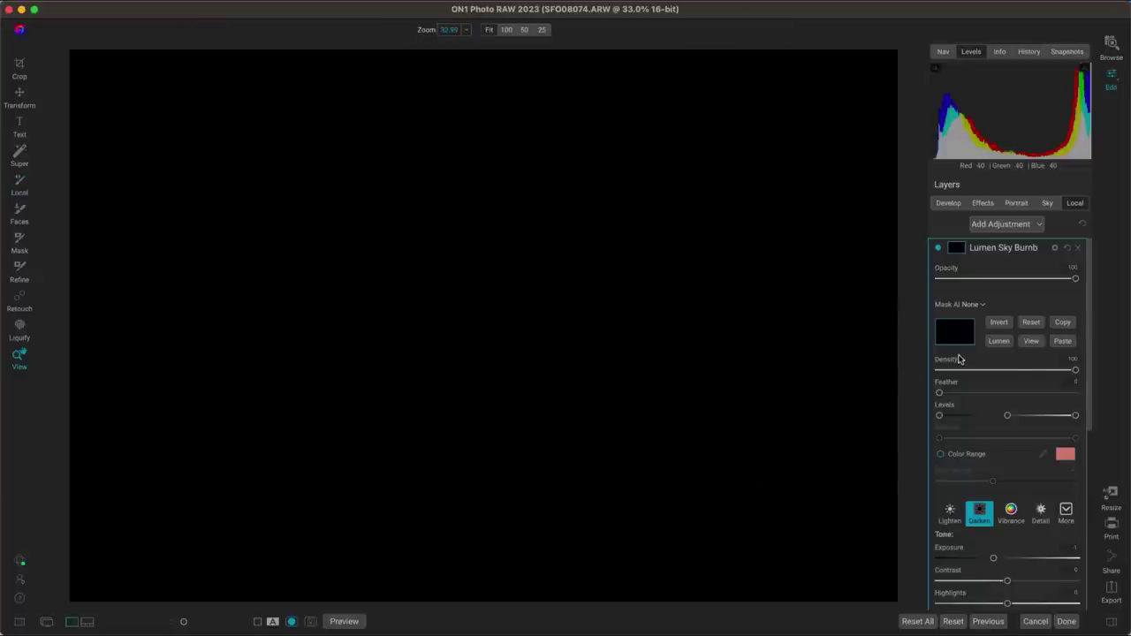
left_click(1031, 341)
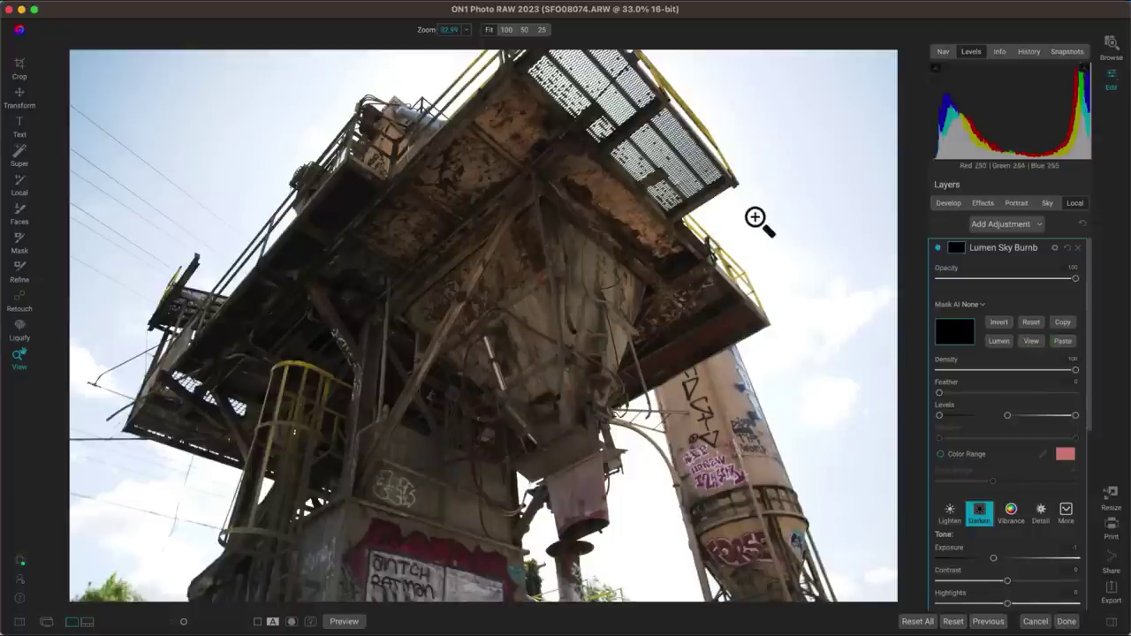
left_click(999, 341)
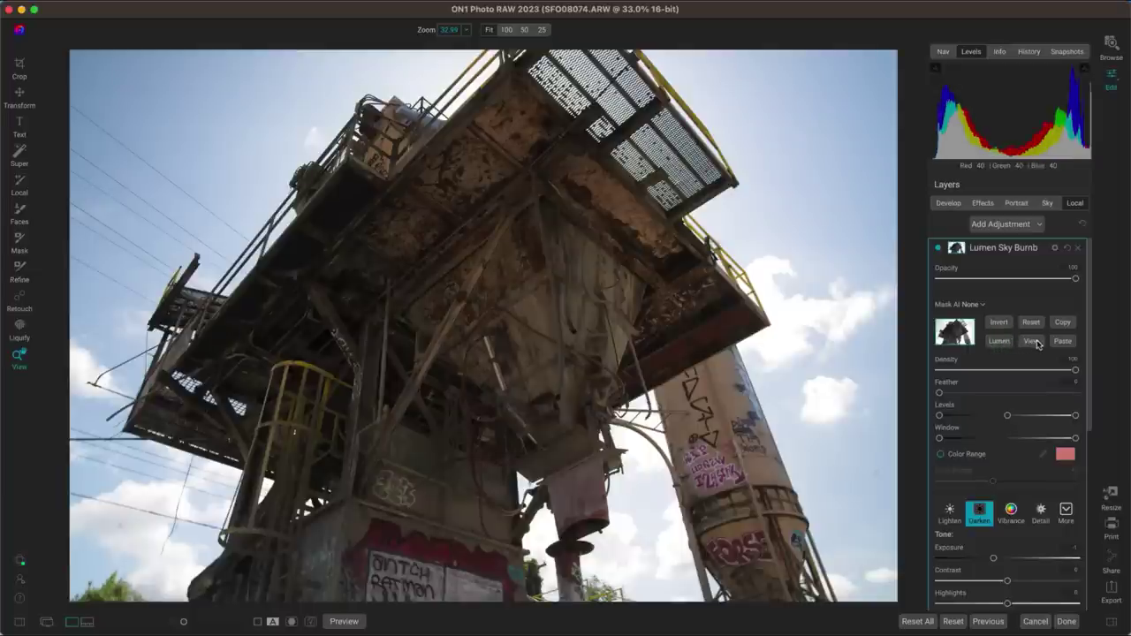
left_click(1033, 342)
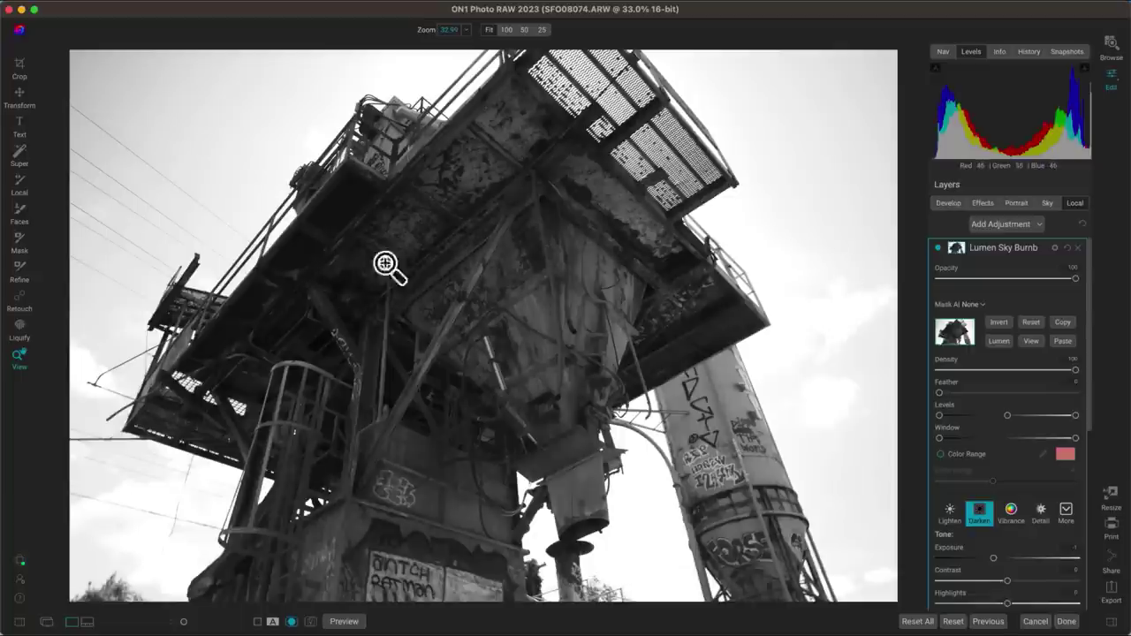
left_click(1032, 342)
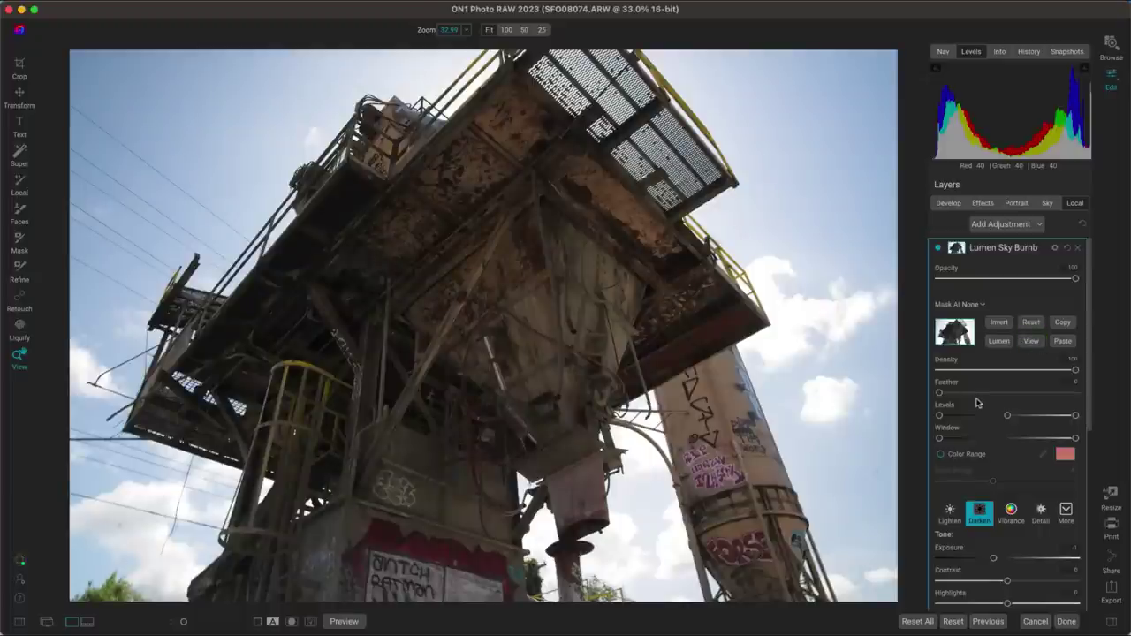
Step: Lower the sky burn adjustment's exposure to about -2.5, and raise its midtones to 12 and shadows to 45
scroll(990, 535, "down", 3)
left_click_drag(994, 440, 972, 444)
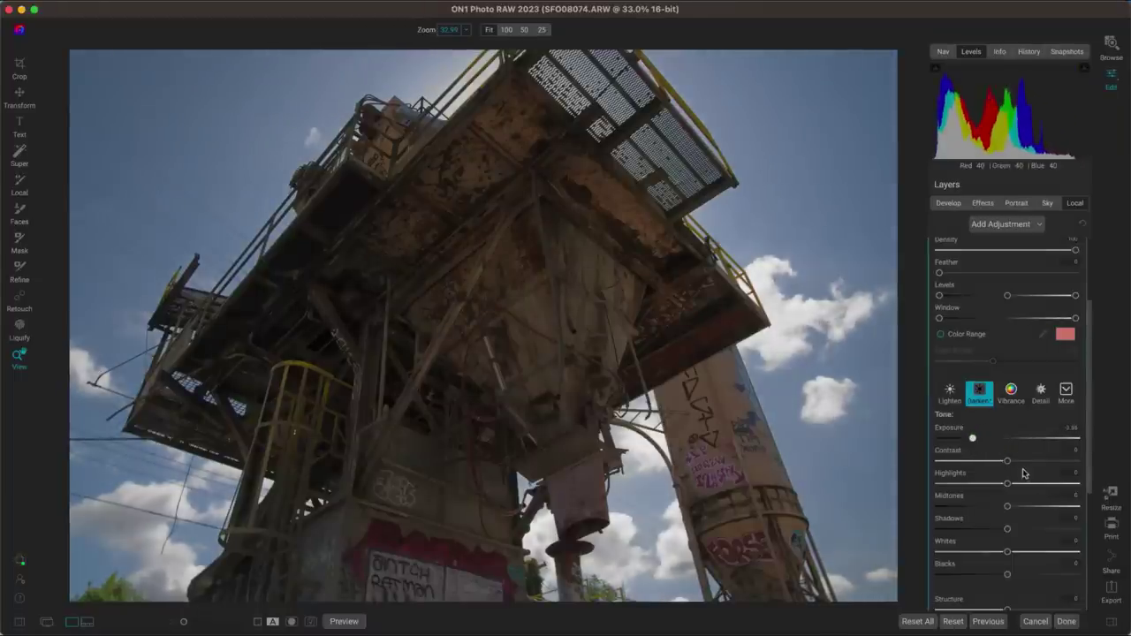
left_click(1007, 507)
left_click_drag(1007, 506, 1038, 532)
left_click(1007, 530)
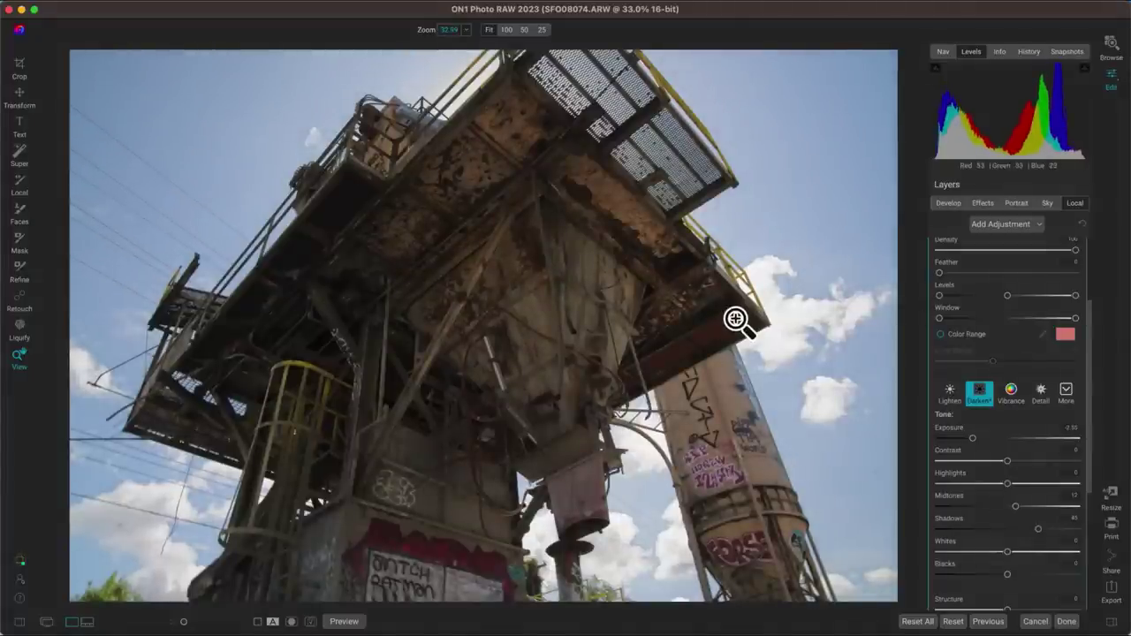
Step: Compare the industrial tower photo with the sky burn adjustment off and on
scroll(1003, 382, "up", 3)
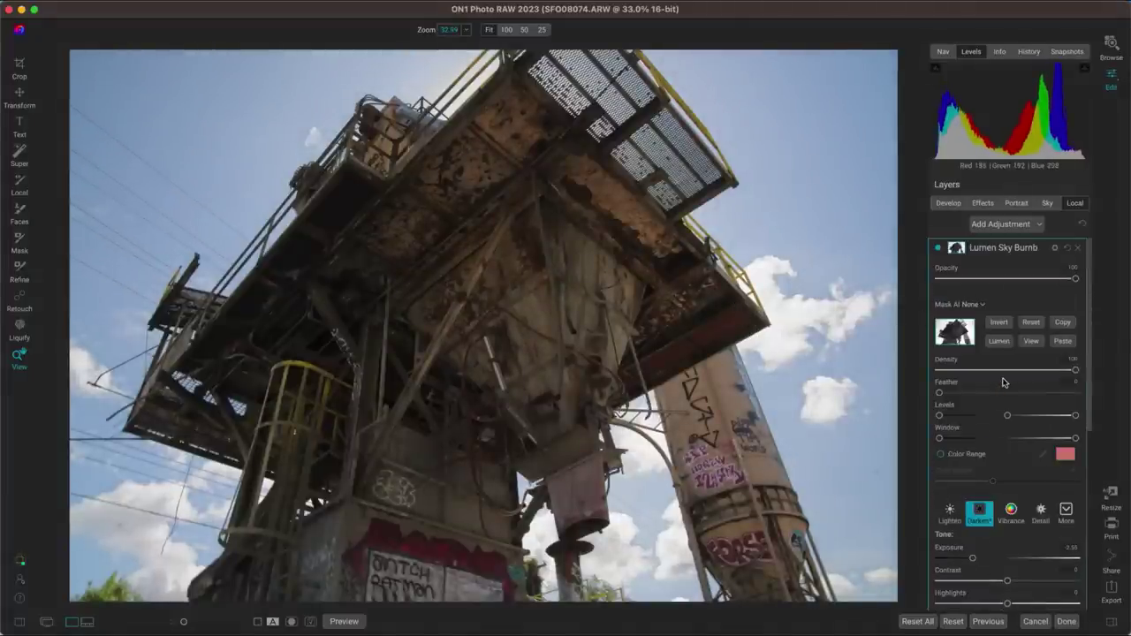
left_click(938, 251)
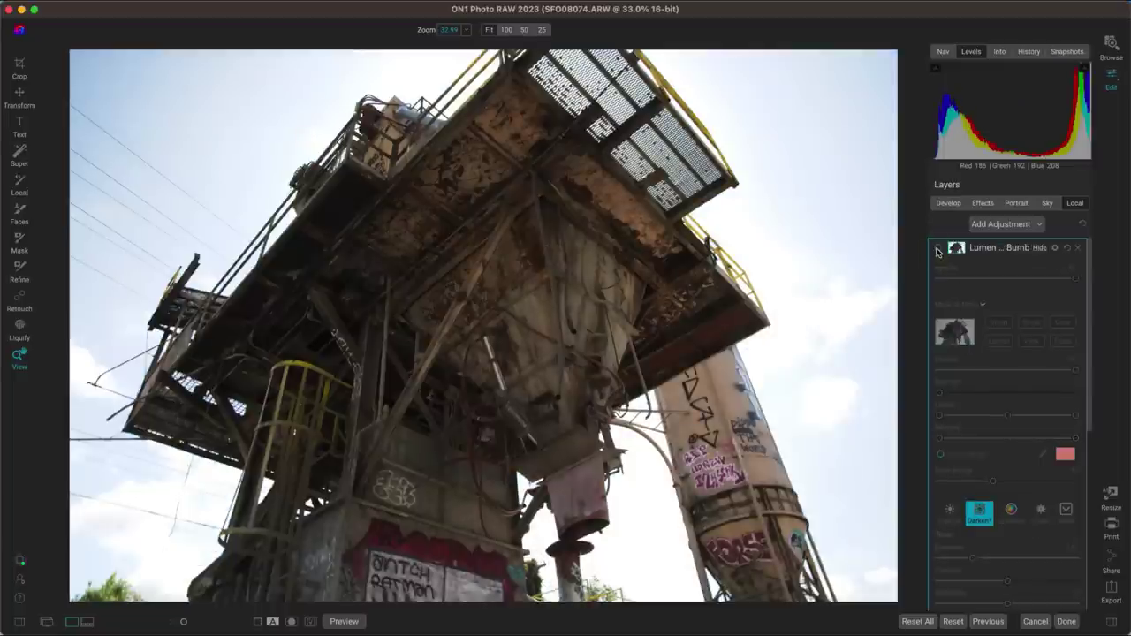
left_click(938, 250)
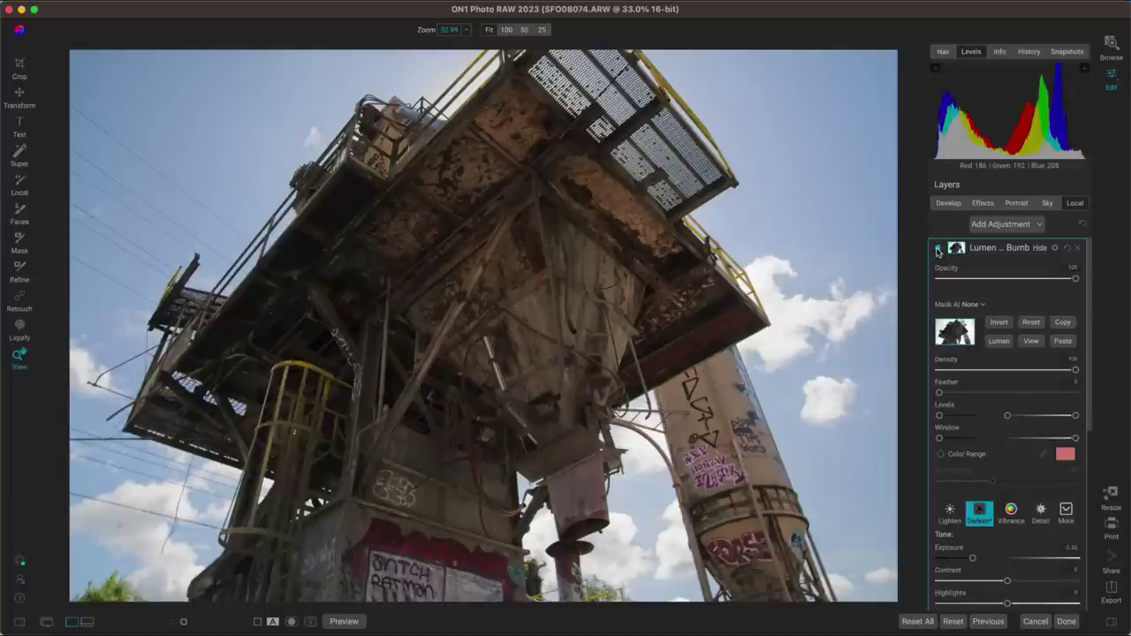
left_click(939, 251)
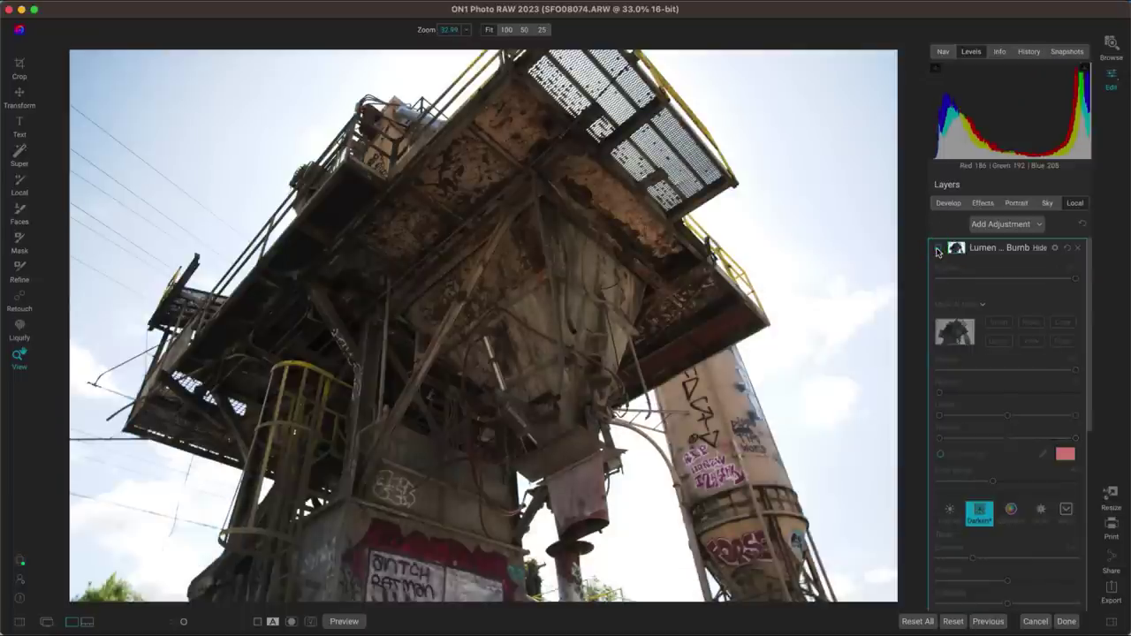
left_click(938, 251)
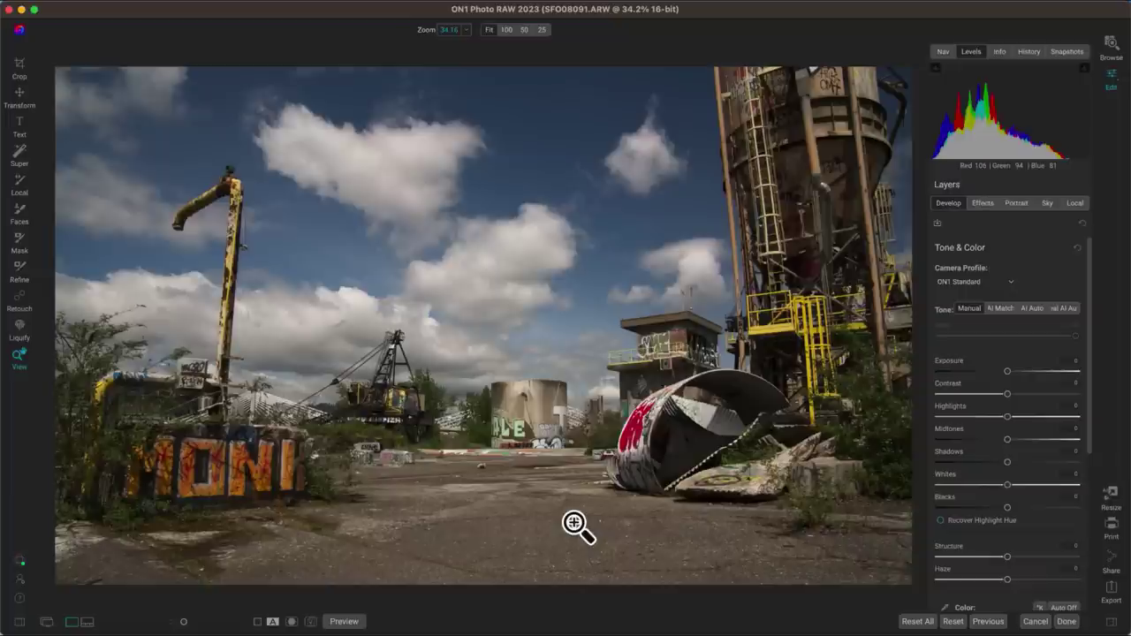
Step: Add a Black & White filter to the photo of the abandoned industrial yard and compare it off and on
left_click(984, 204)
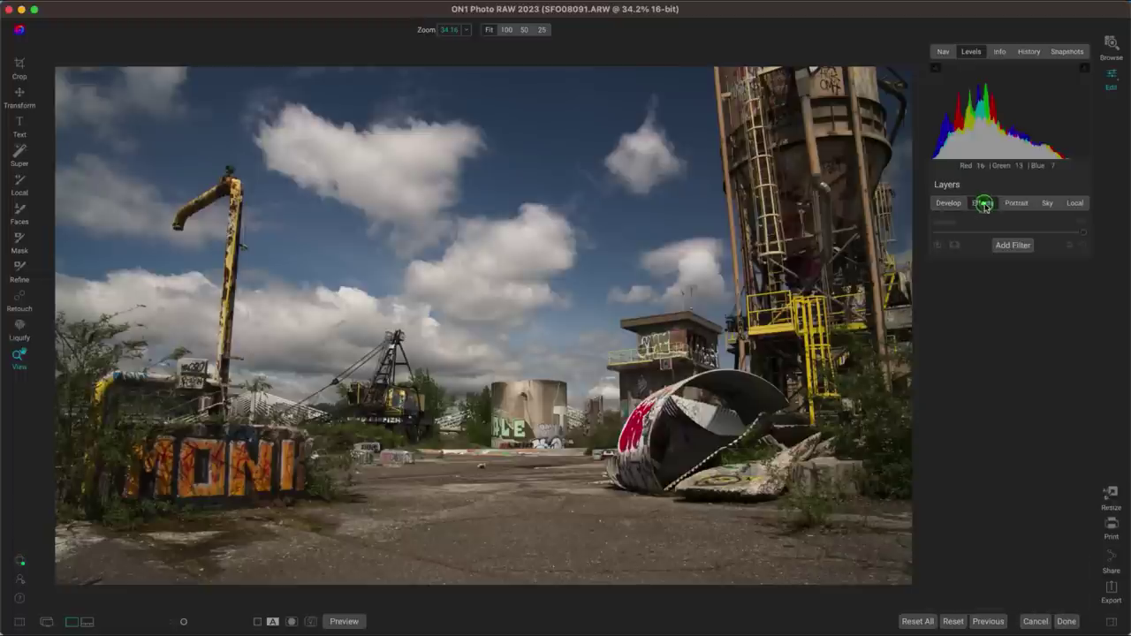
left_click(1025, 247)
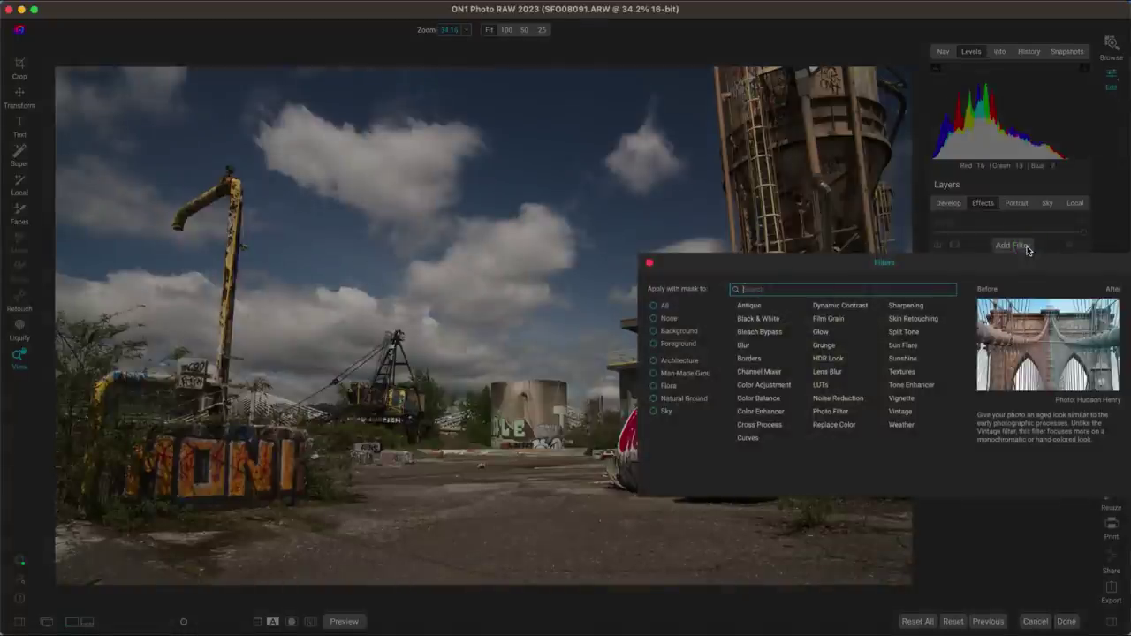
left_click(771, 322)
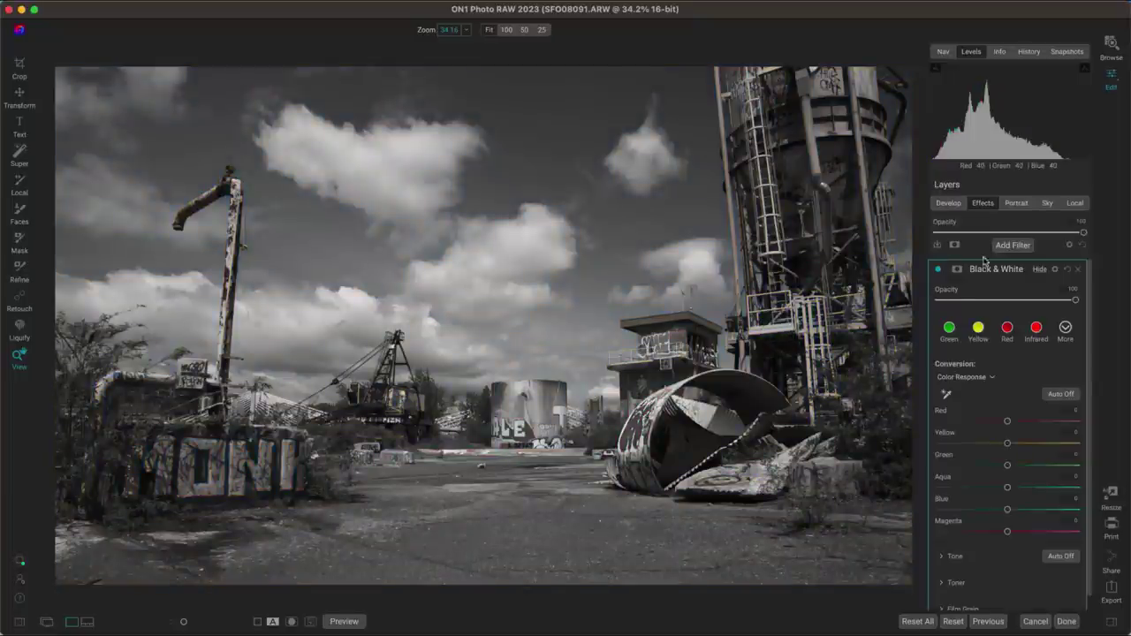
left_click(939, 270)
left_click(939, 269)
Step: Preview the additional Black & White styles on the photo one after another, from Adele through Orange
left_click(1066, 330)
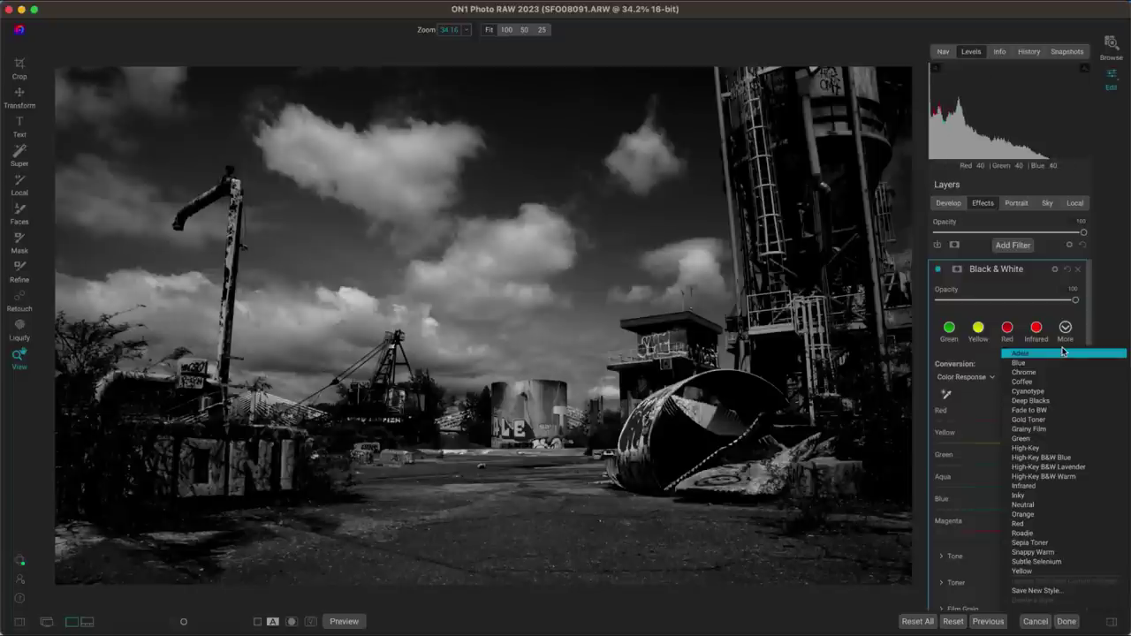
key("Down")
key("Down")
key("Down")
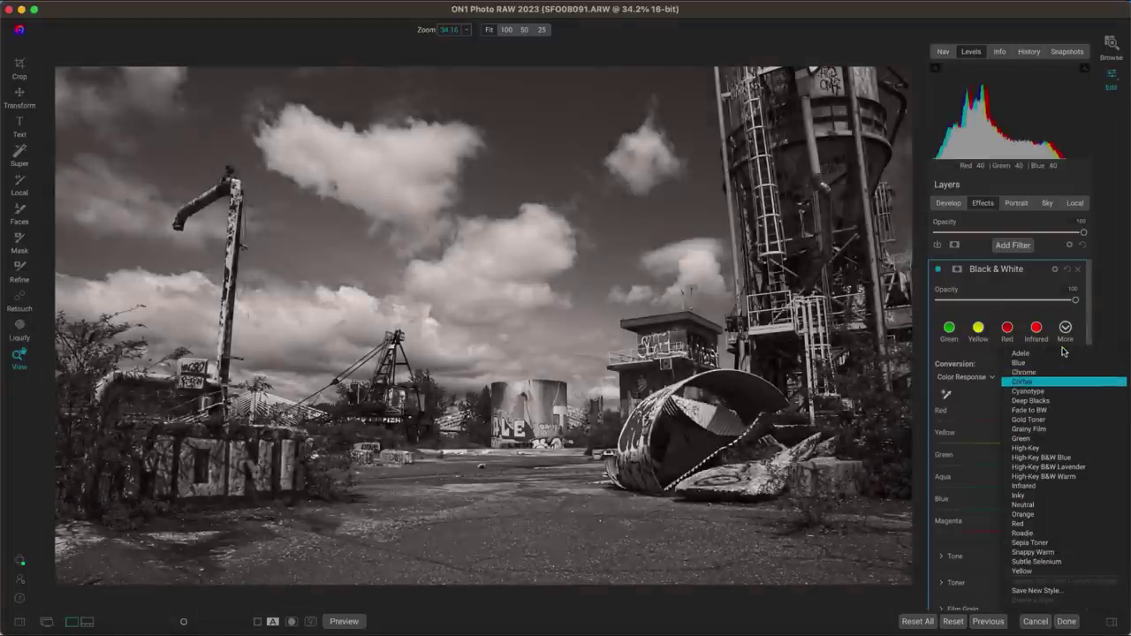
key("Down")
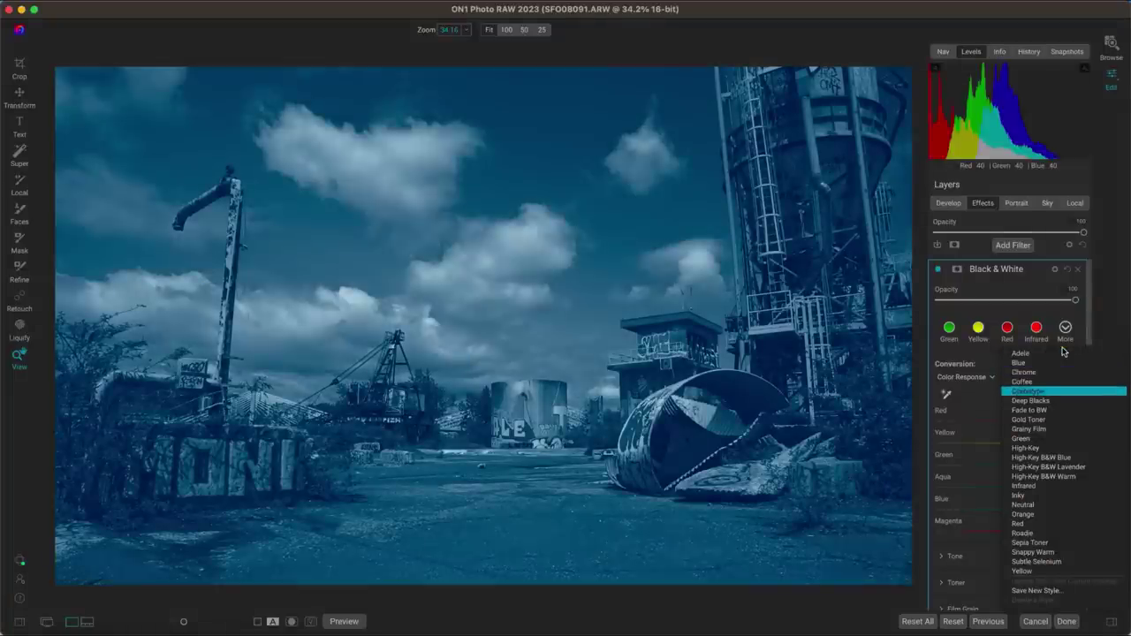
key("Down")
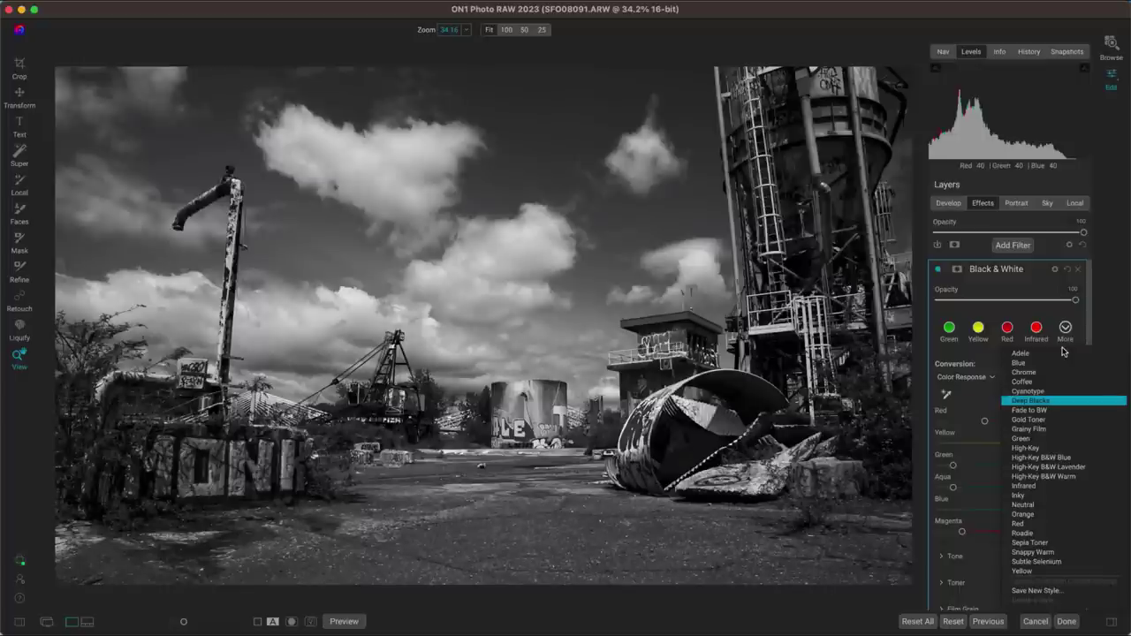
key("Down")
key("Down")
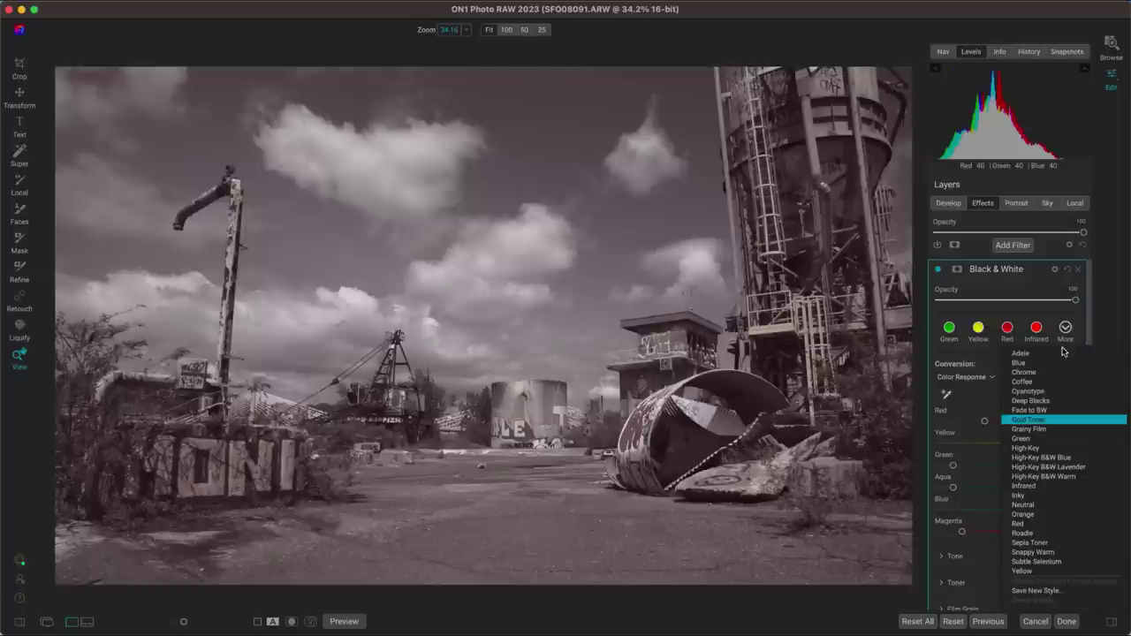
key("Down")
key("Down")
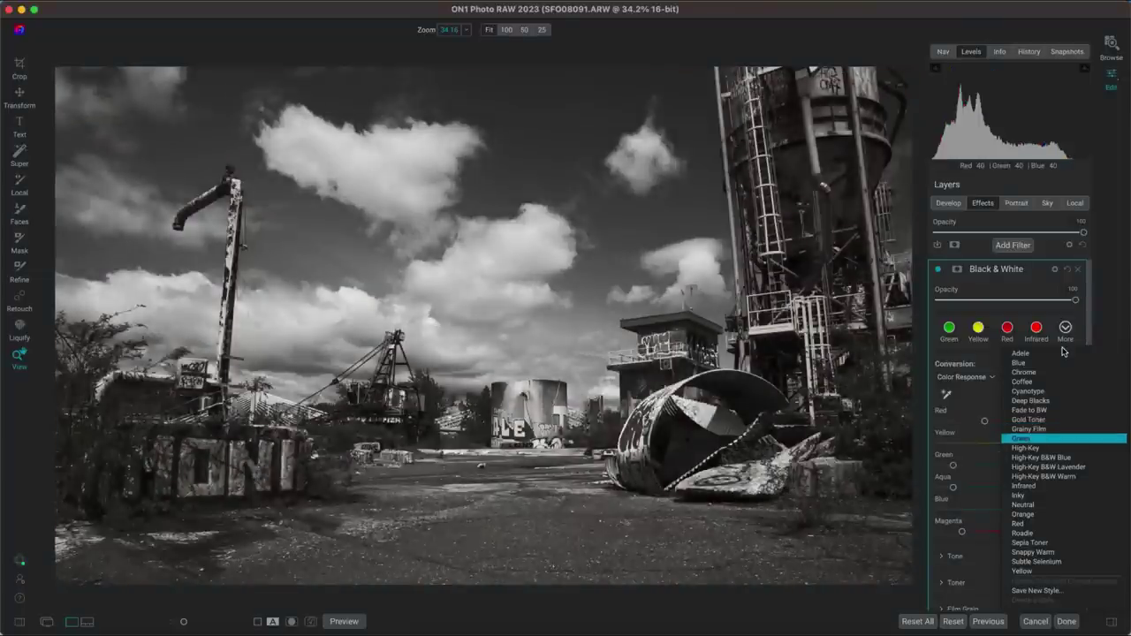
key("Down")
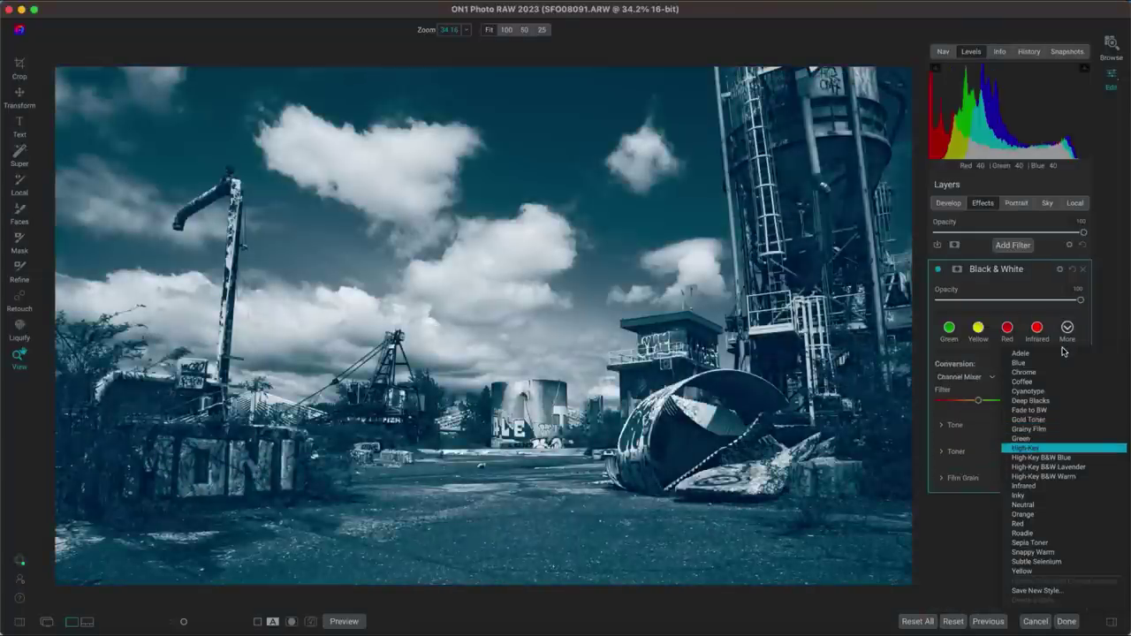
key("Down")
key("Down")
key("Down")
key("Down")
key("Down")
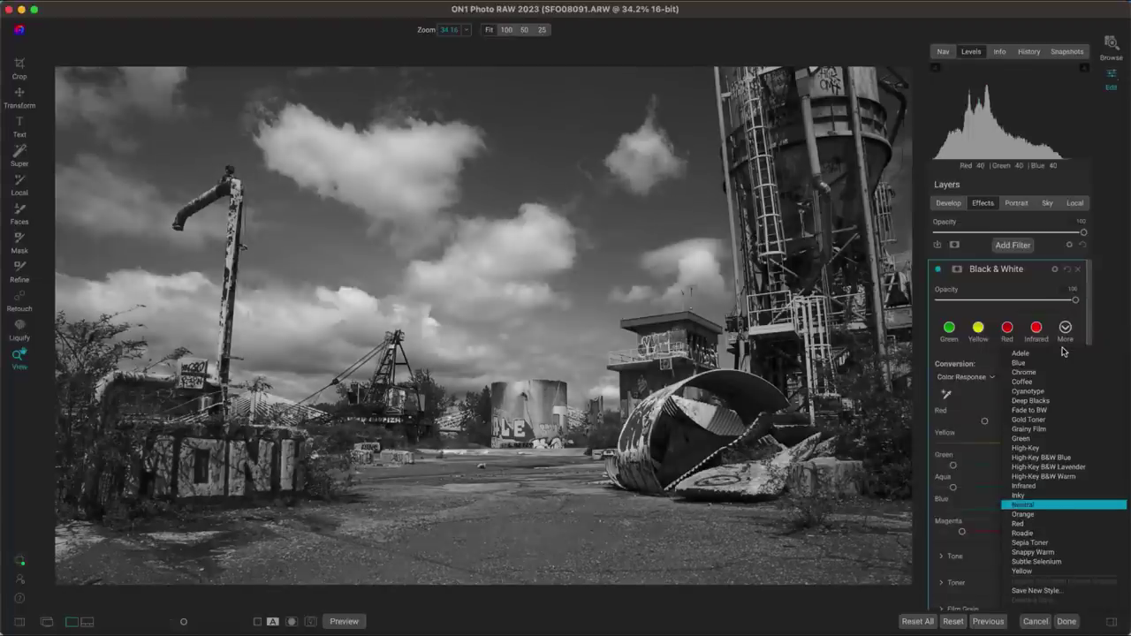
key("Down")
key("Down")
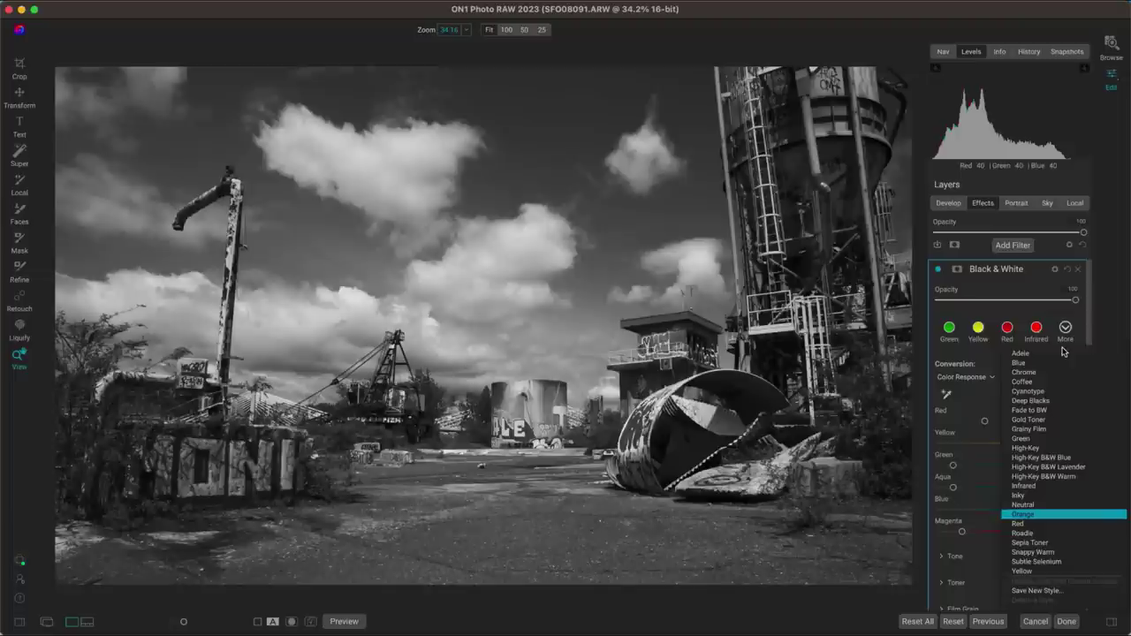
key("Escape")
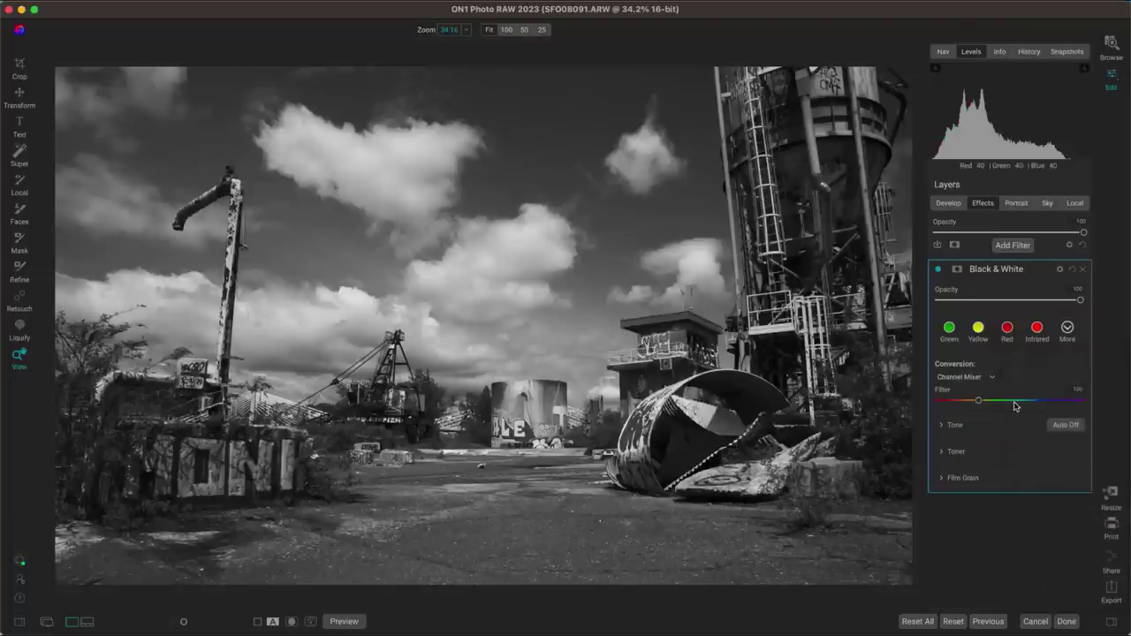
Step: Examine the Black & White filter's Tone, Toner and Film Grain settings, and remove the filter from the photo
left_click(942, 427)
left_click(943, 428)
left_click(942, 455)
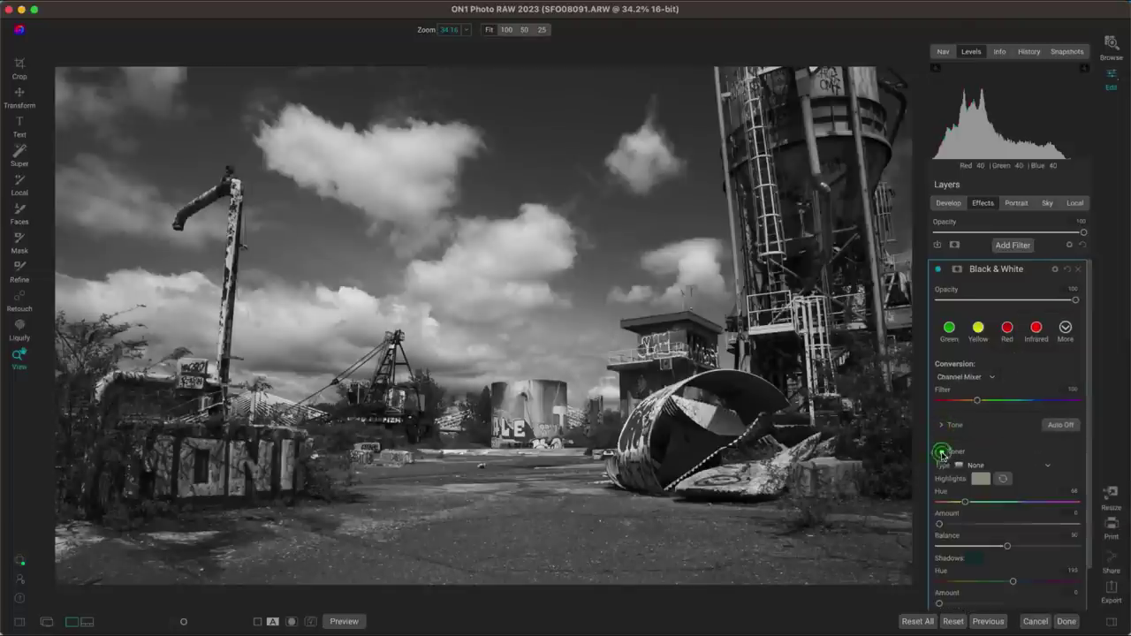
scroll(981, 416, "down", 2)
left_click(945, 407)
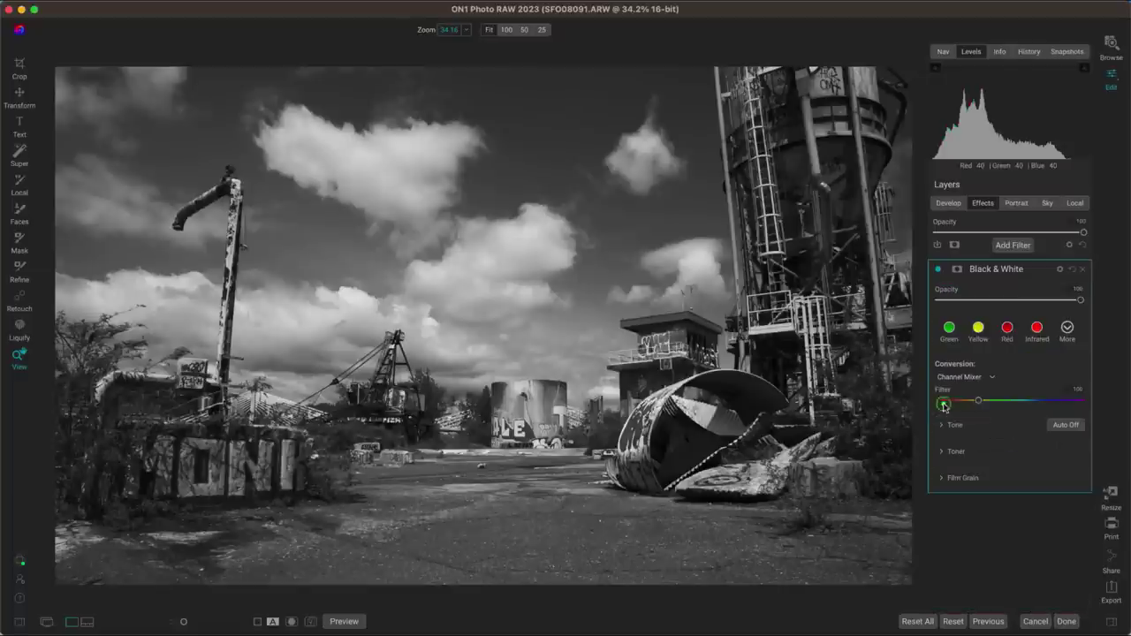
left_click(951, 478)
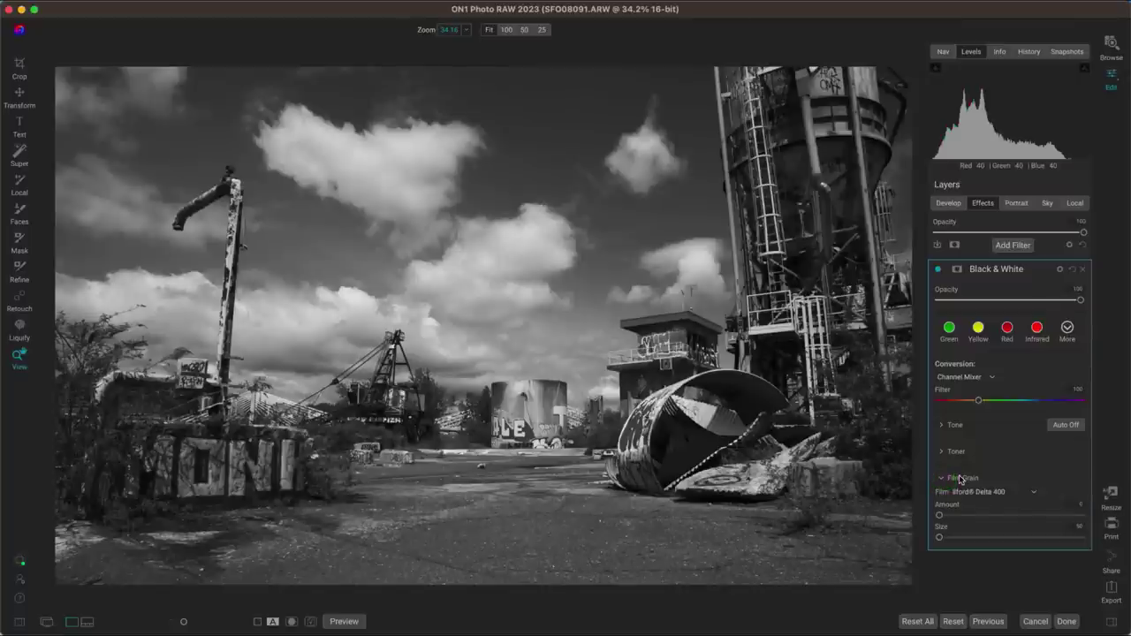
left_click(1085, 270)
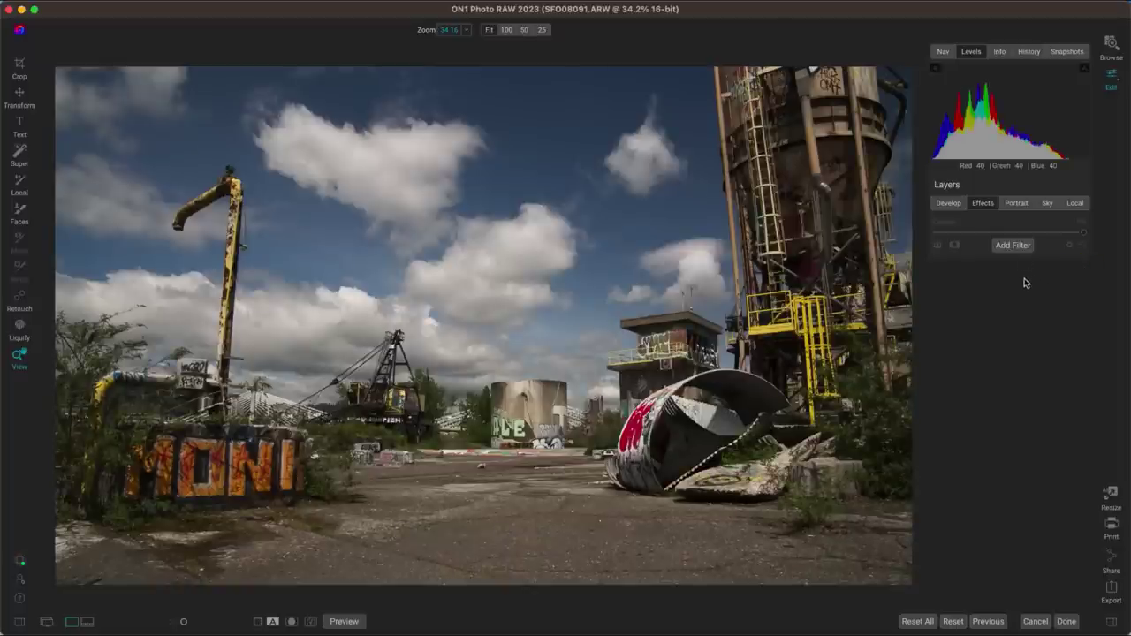
Step: Add a LUTs filter to the yard photo and open its list of additional styles
left_click(1013, 248)
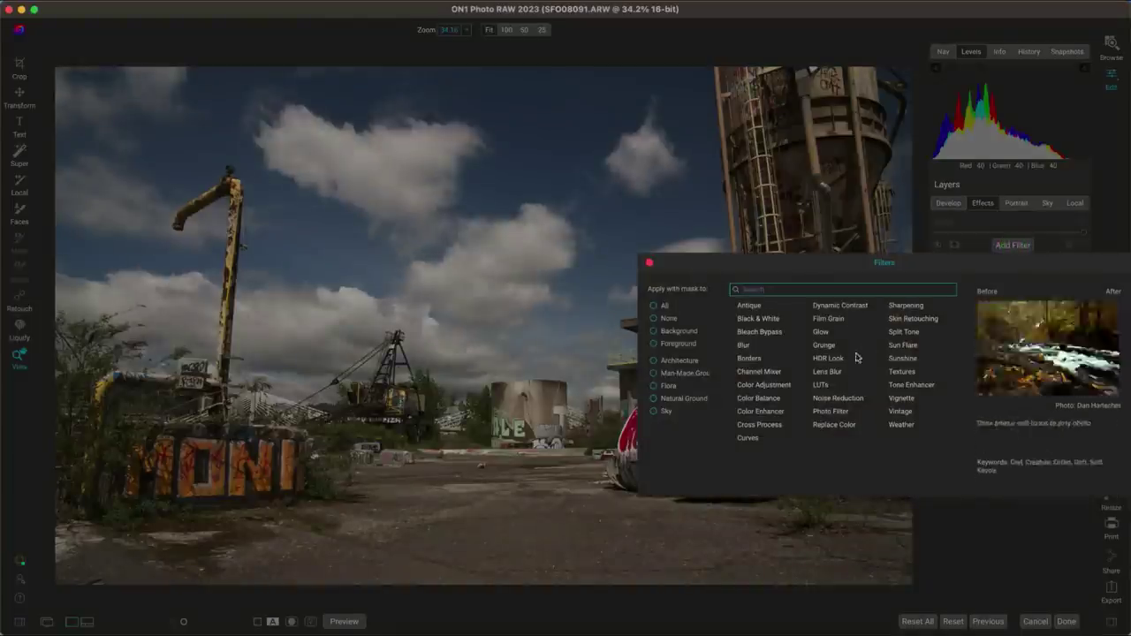
left_click(824, 385)
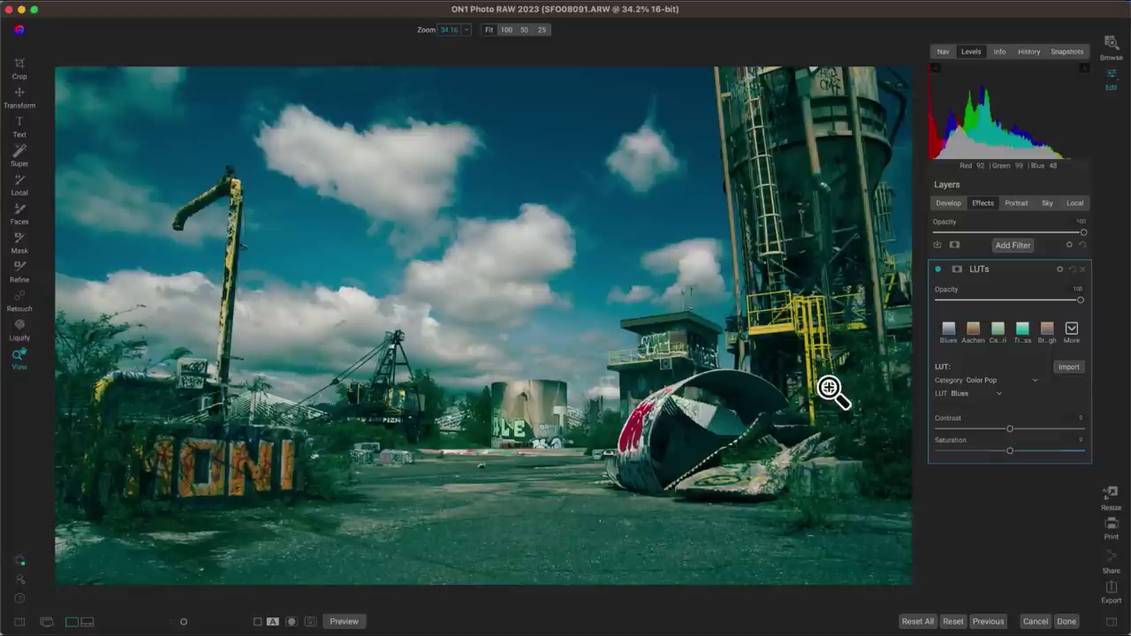
left_click(1069, 334)
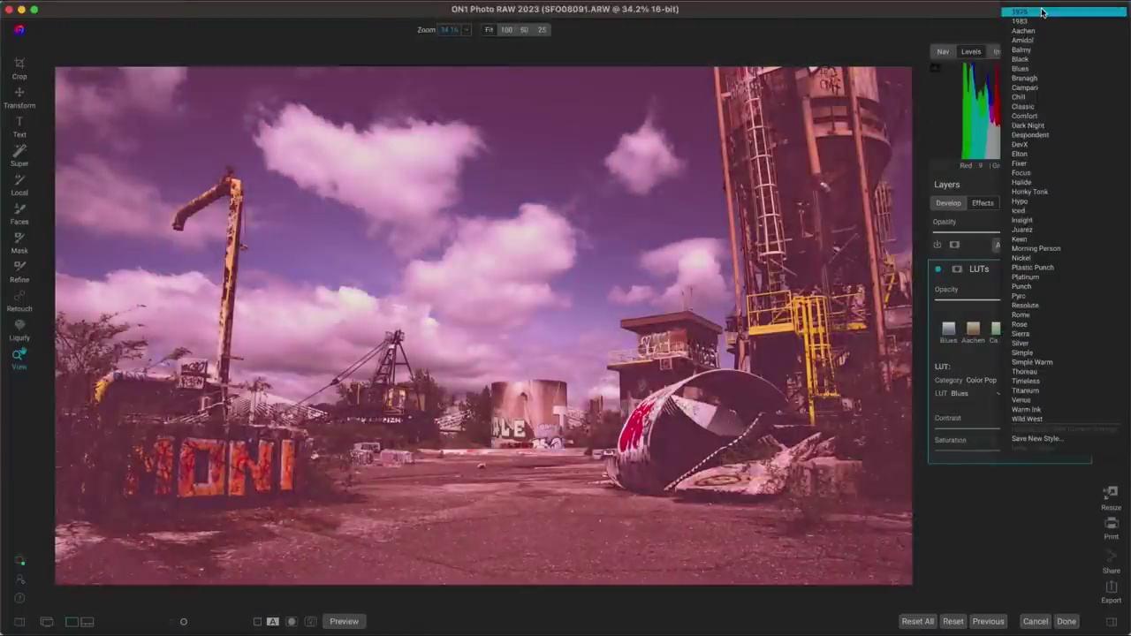
Step: Preview the additional LUT styles on the yard photo one after another, from 1975 through Plastic Punch
key("Down")
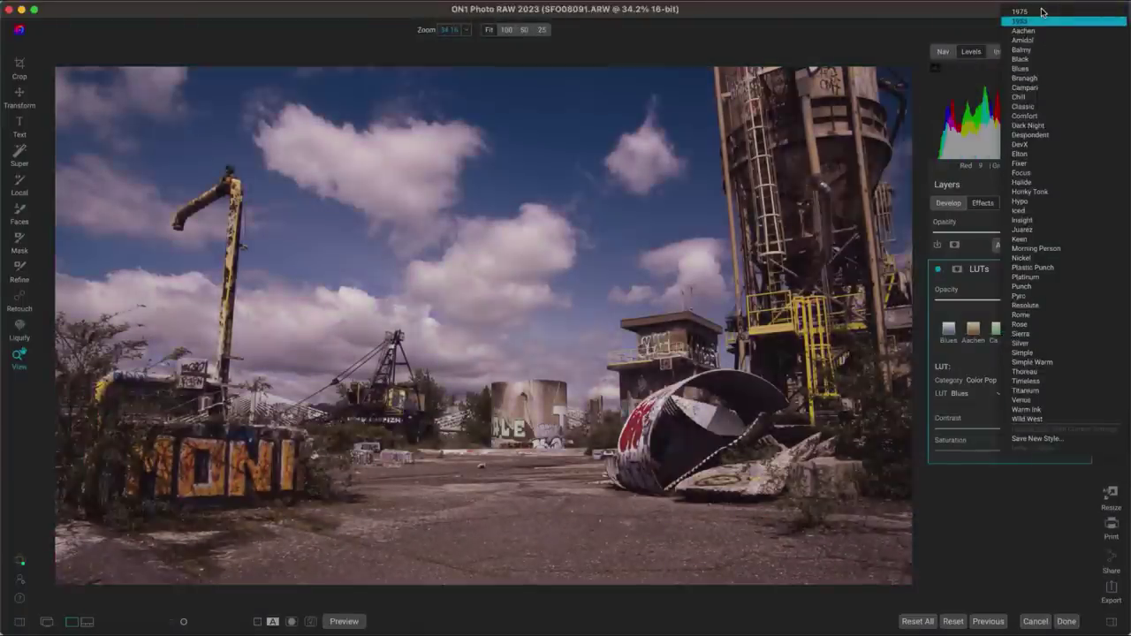
key("Down")
key("Down")
key("Down")
key("Up")
key("Down")
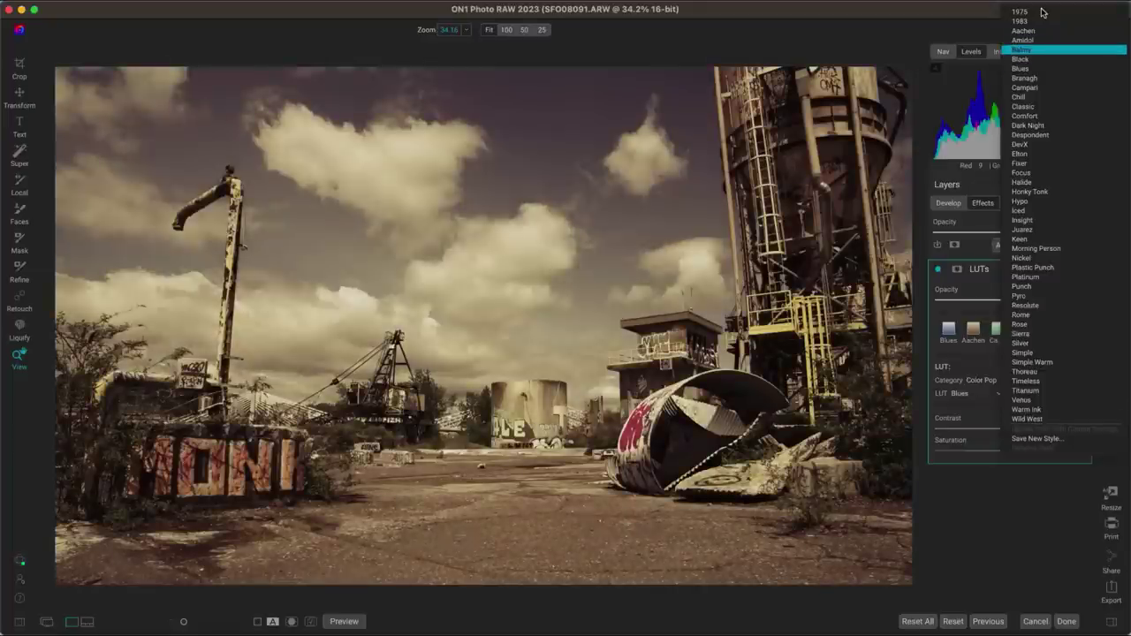
key("Down")
key("Down")
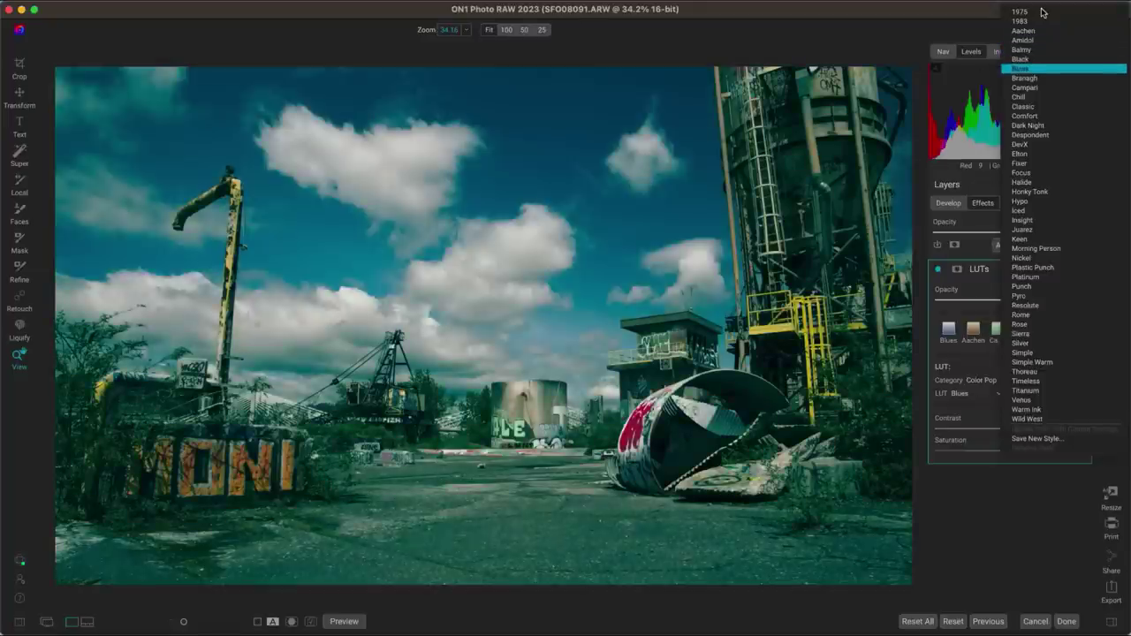
key("Down")
key("Down")
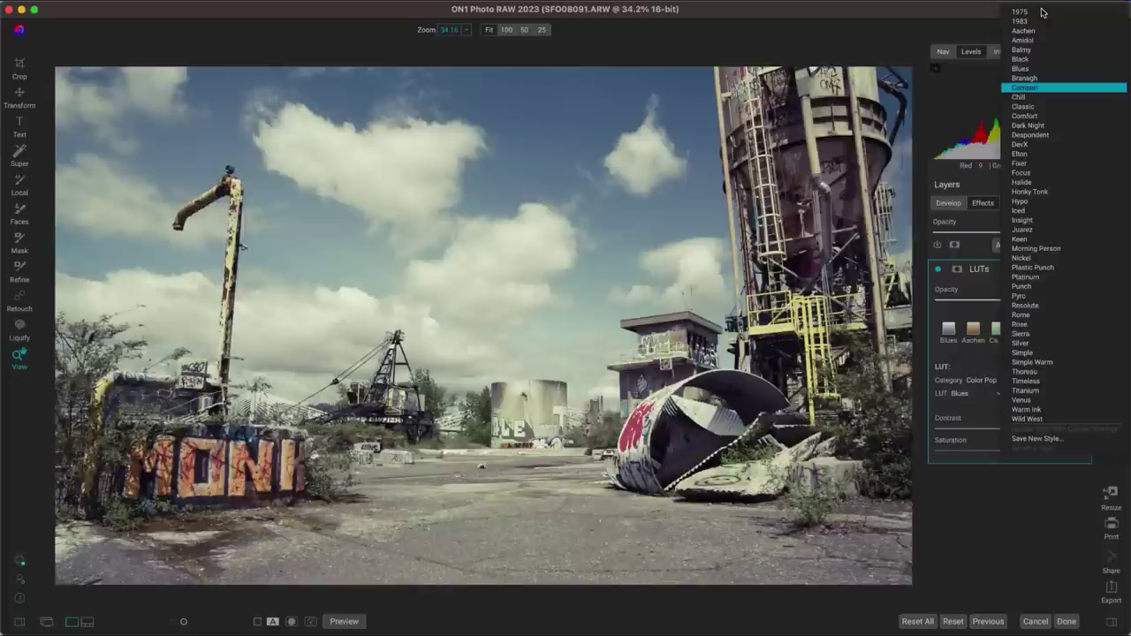
key("Up")
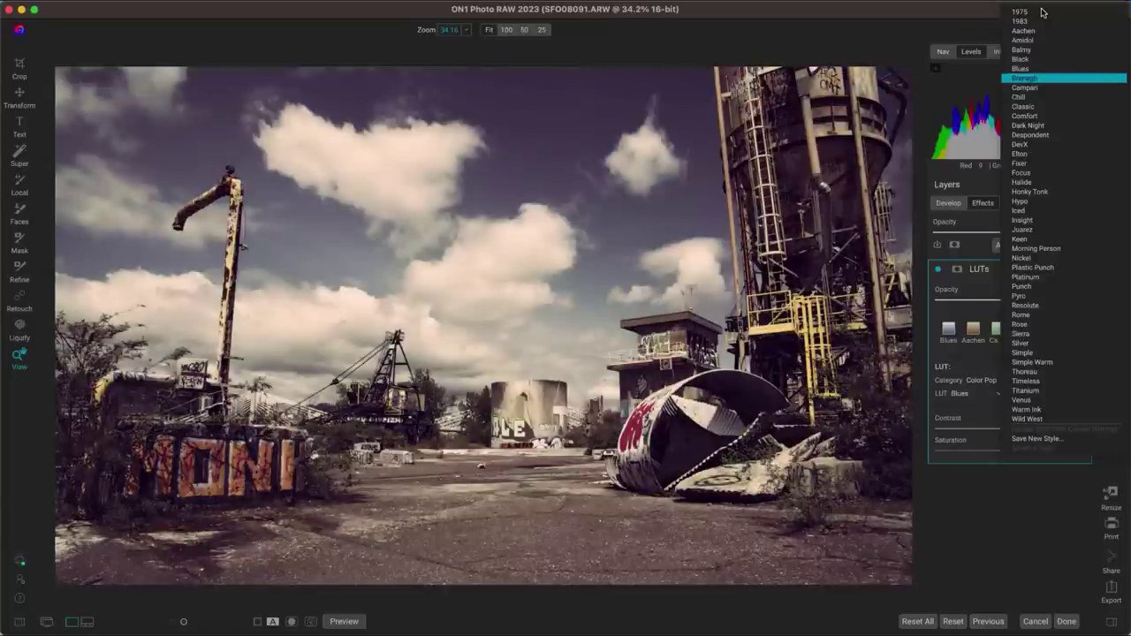
key("Down")
key("Down")
key("Down")
key("Down")
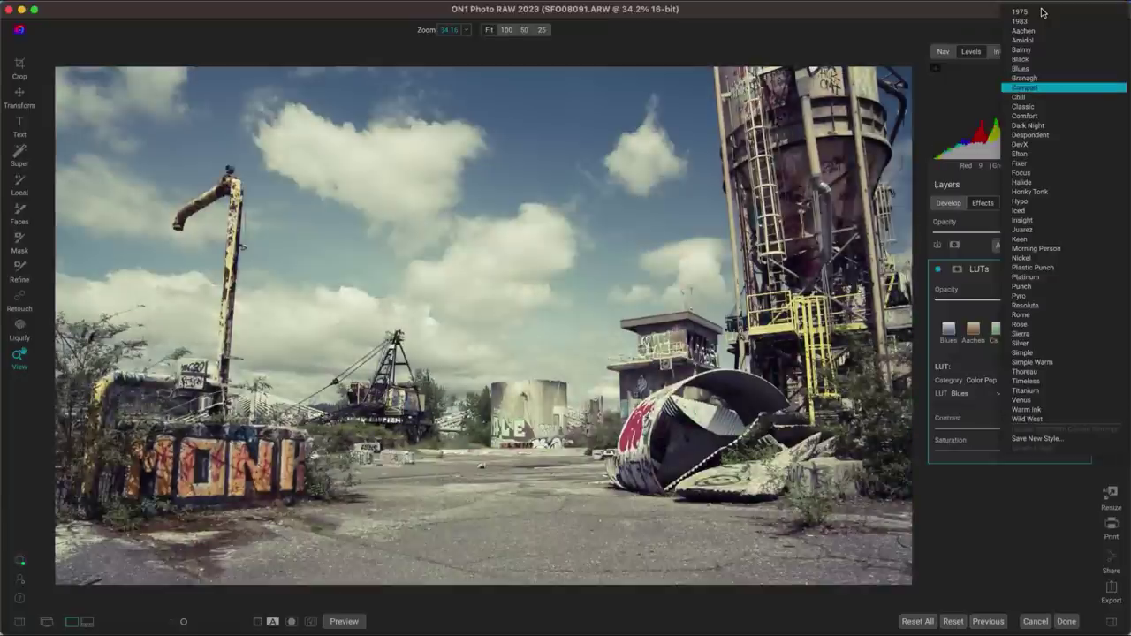
key("Down")
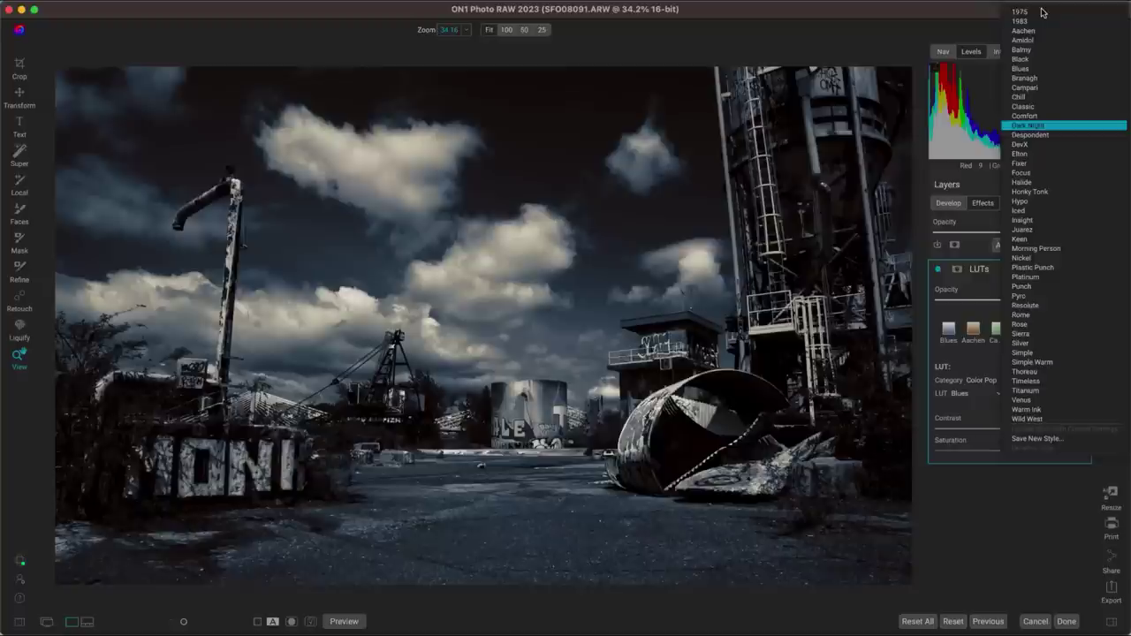
key("Down")
key("Down")
key("Down")
key("Down")
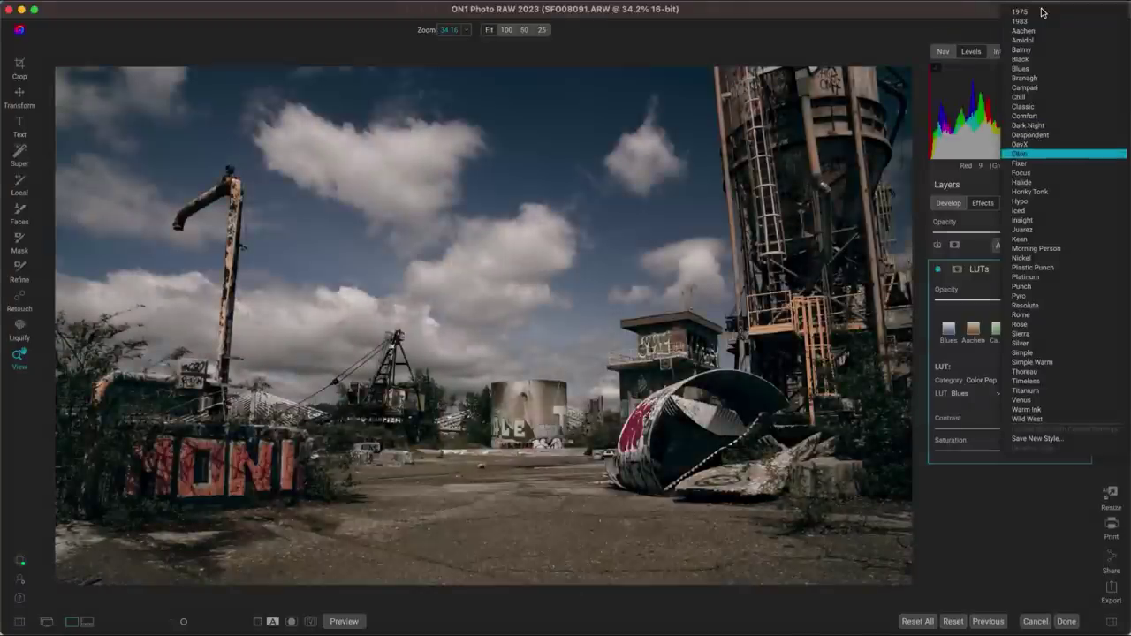
key("Down")
key("Down")
key("Down")
key("Down")
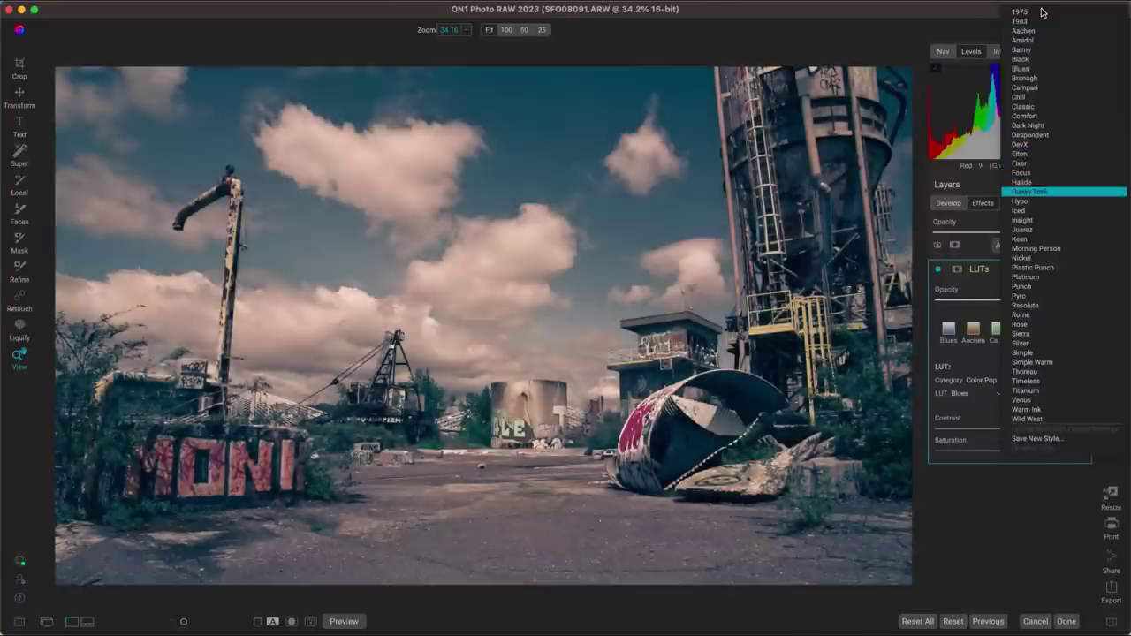
key("Down")
key("Down")
key("Down")
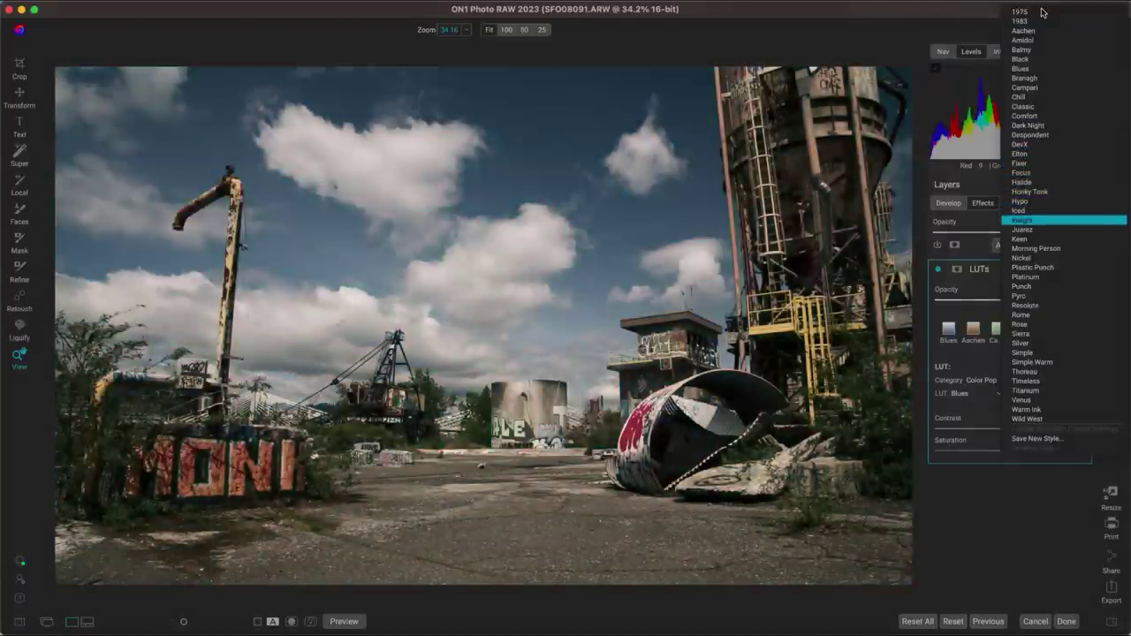
key("Down")
key("Down")
key("Down")
key("Down")
key("Down")
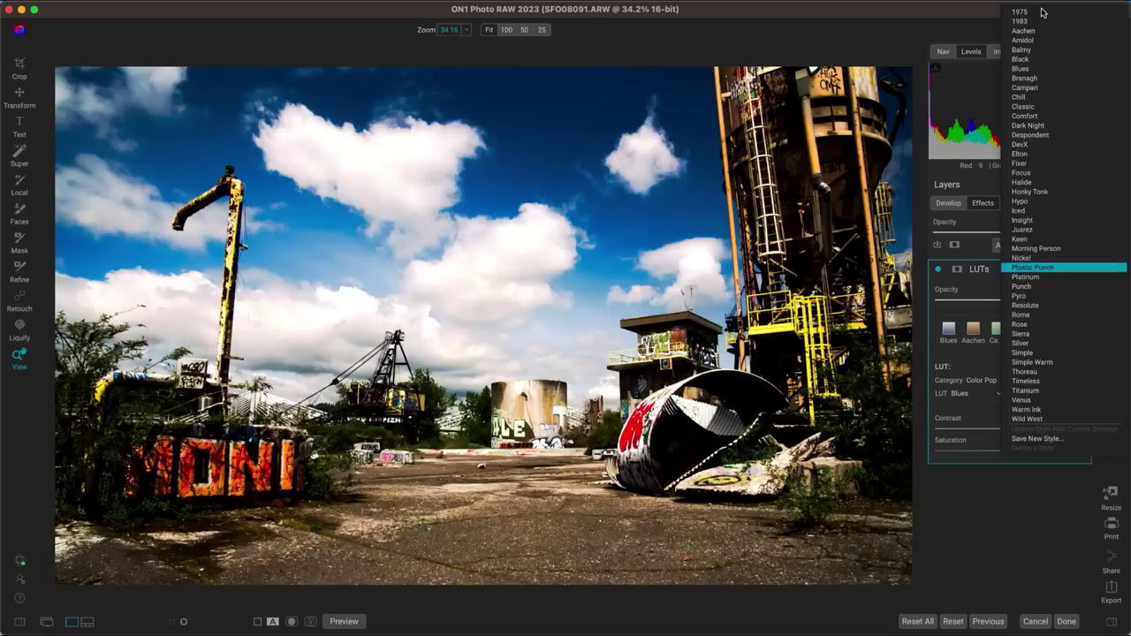
key("Up")
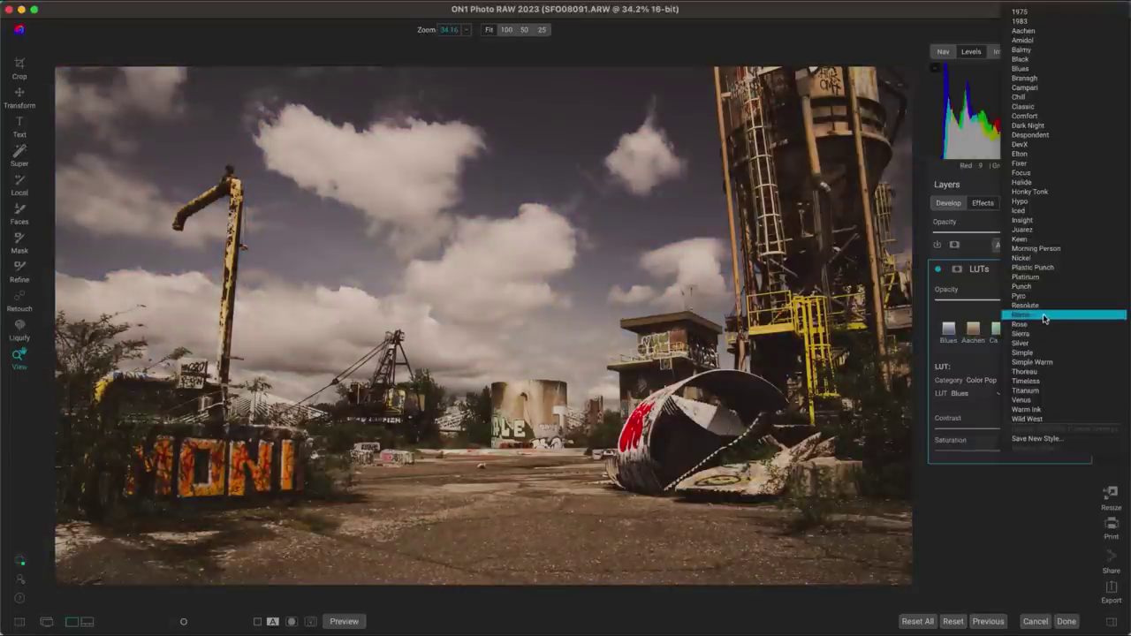
Step: Apply the Rome style to the LUTs filter, set its contrast to -40 and reduce its saturation
left_click(1044, 316)
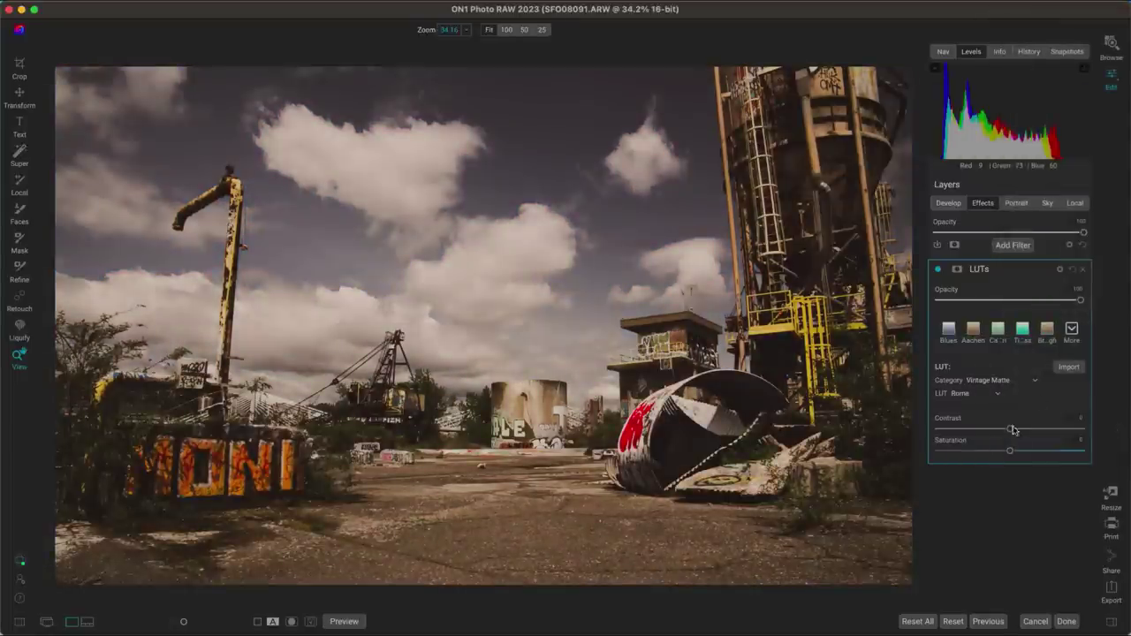
left_click_drag(1010, 429, 962, 430)
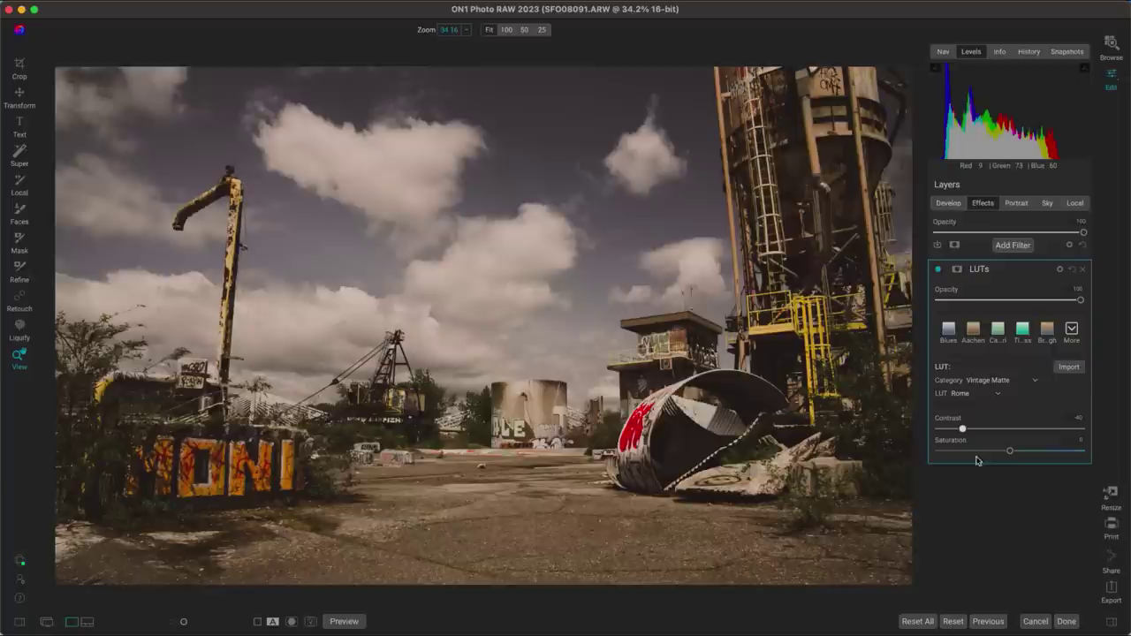
left_click_drag(1009, 451, 978, 454)
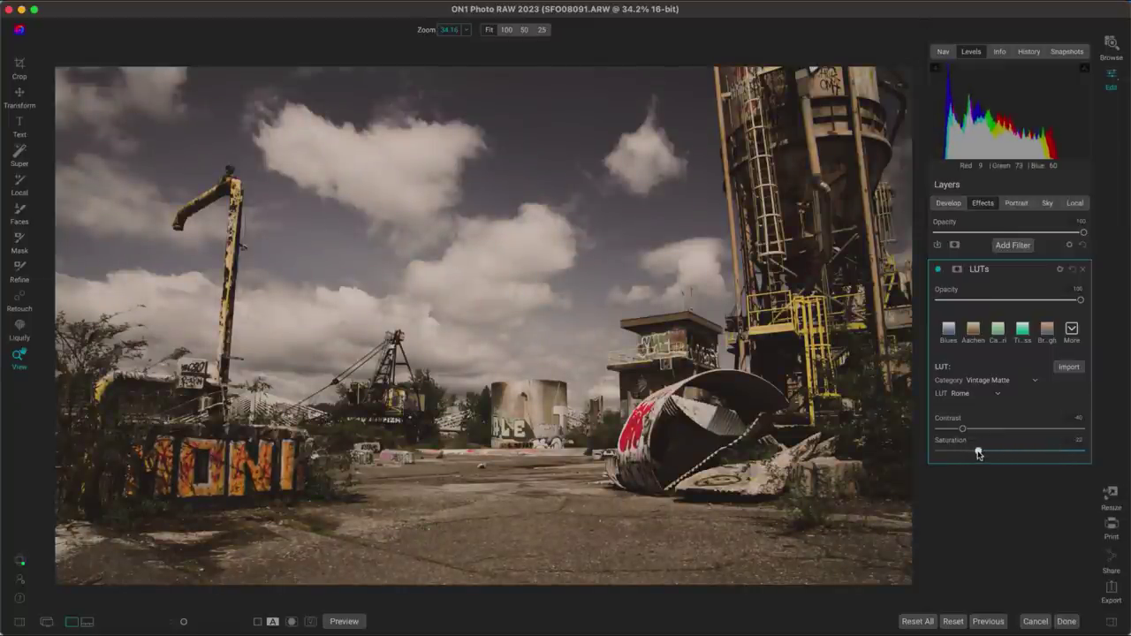
Step: Compare the yard photo with the LUTs filter off and on
left_click(939, 270)
left_click(938, 269)
left_click(938, 269)
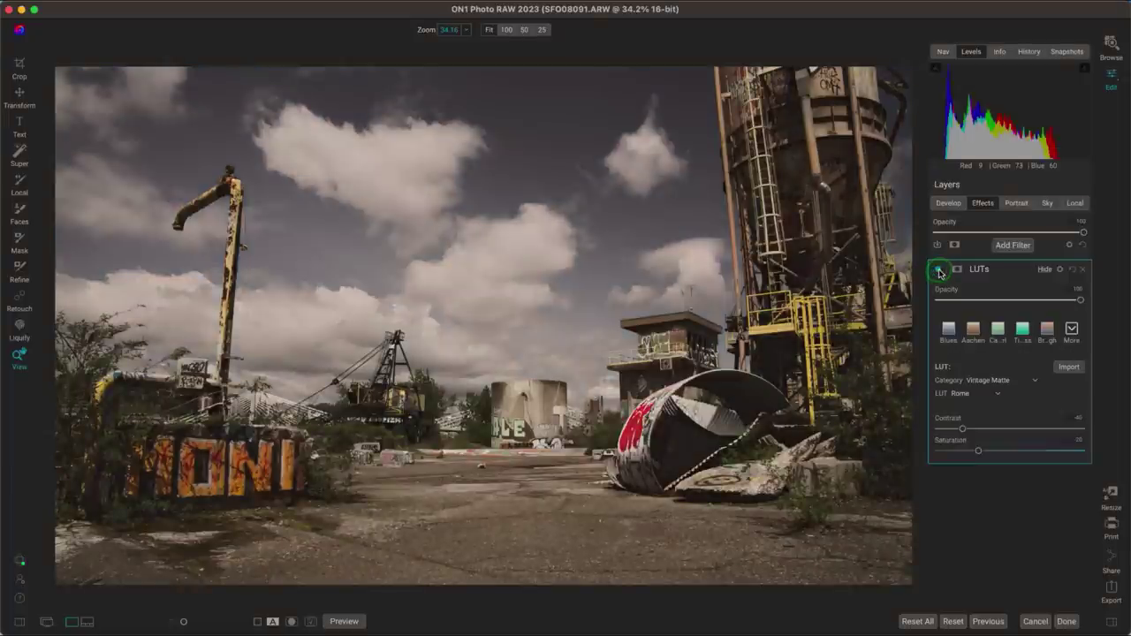
left_click(939, 270)
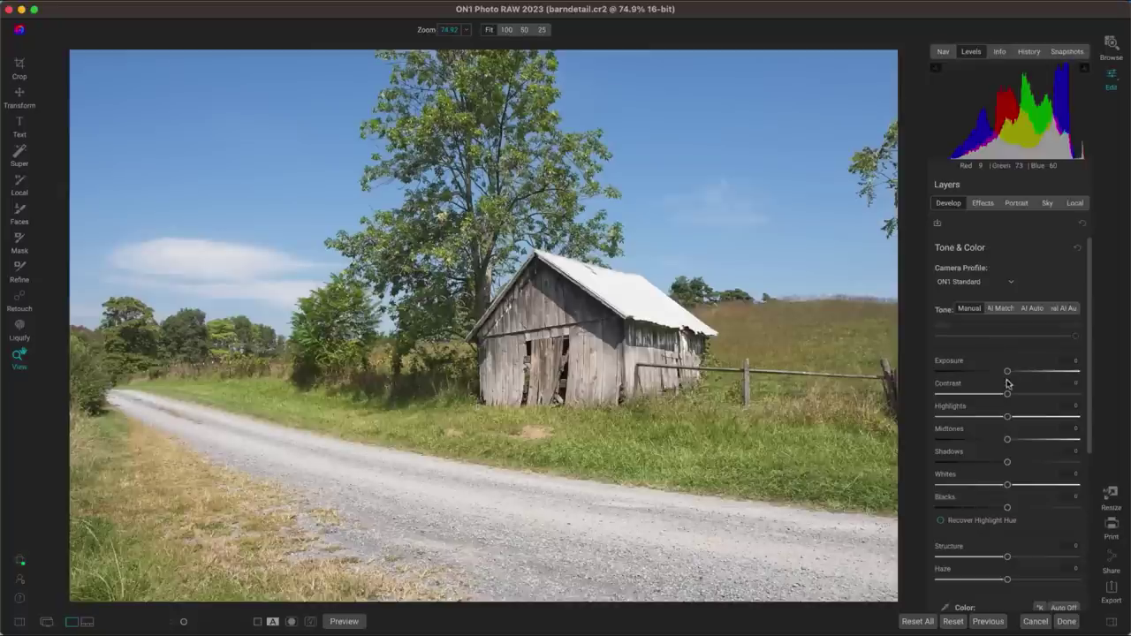
Step: Lower the barn photo's exposure to about -1.35, raise midtones to about 33 and contrast to about 28, and compare with the original
left_click_drag(1007, 372, 994, 380)
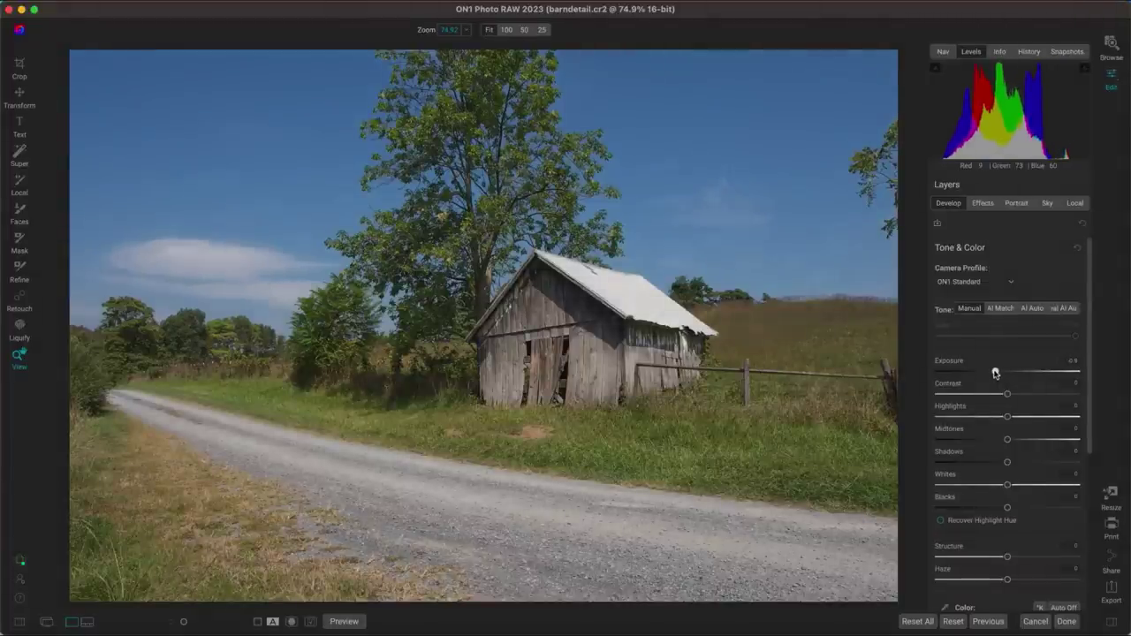
left_click_drag(994, 375, 988, 372)
left_click_drag(1007, 439, 1030, 444)
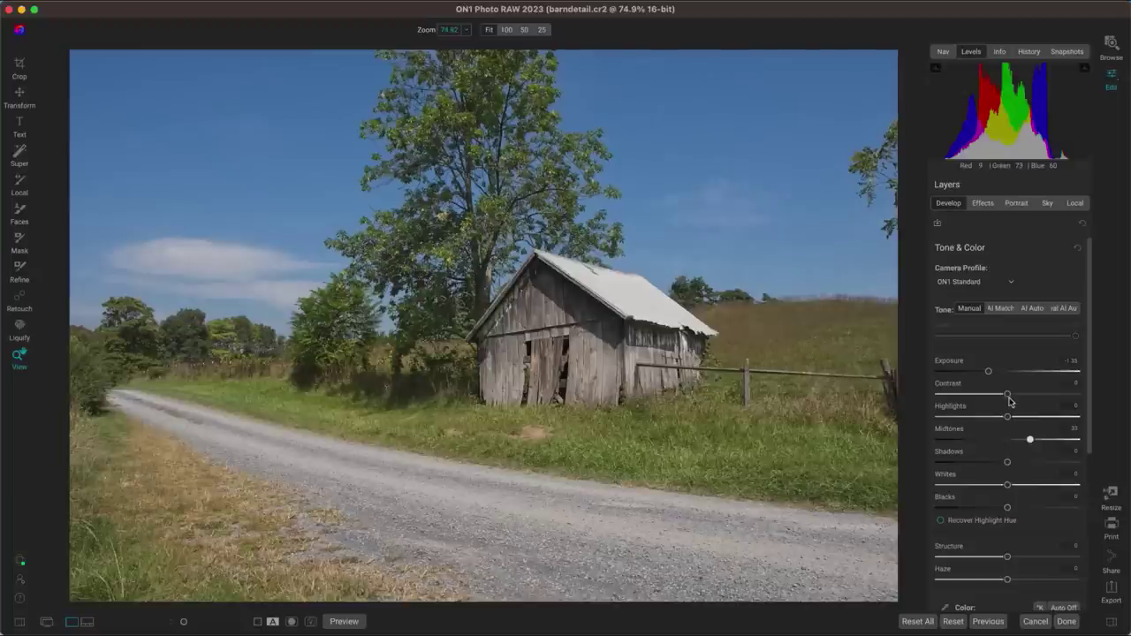
left_click_drag(1006, 394, 1025, 399)
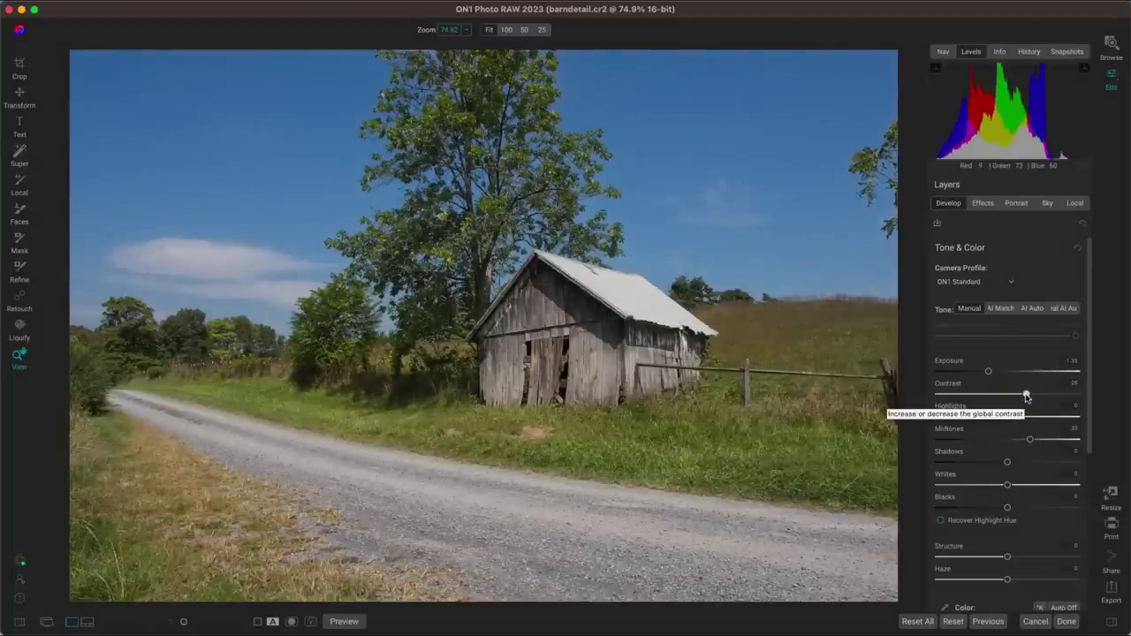
key("backslash")
key("backslash")
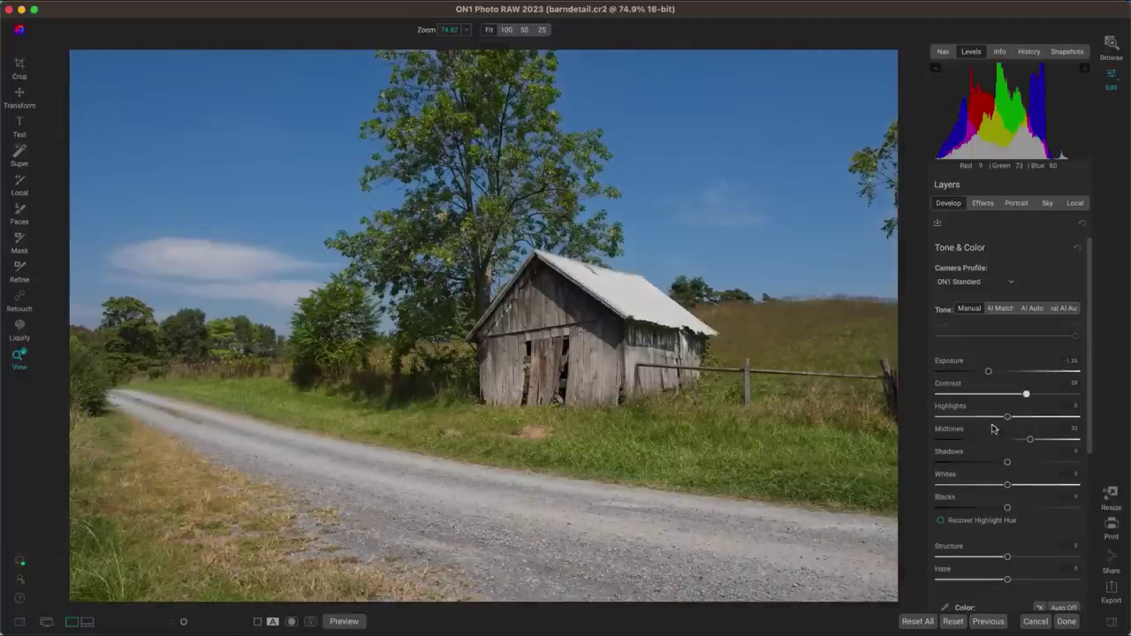
Step: Fine-tune the barn photo's exposure and set it to exactly -1
left_click_drag(988, 373, 994, 374)
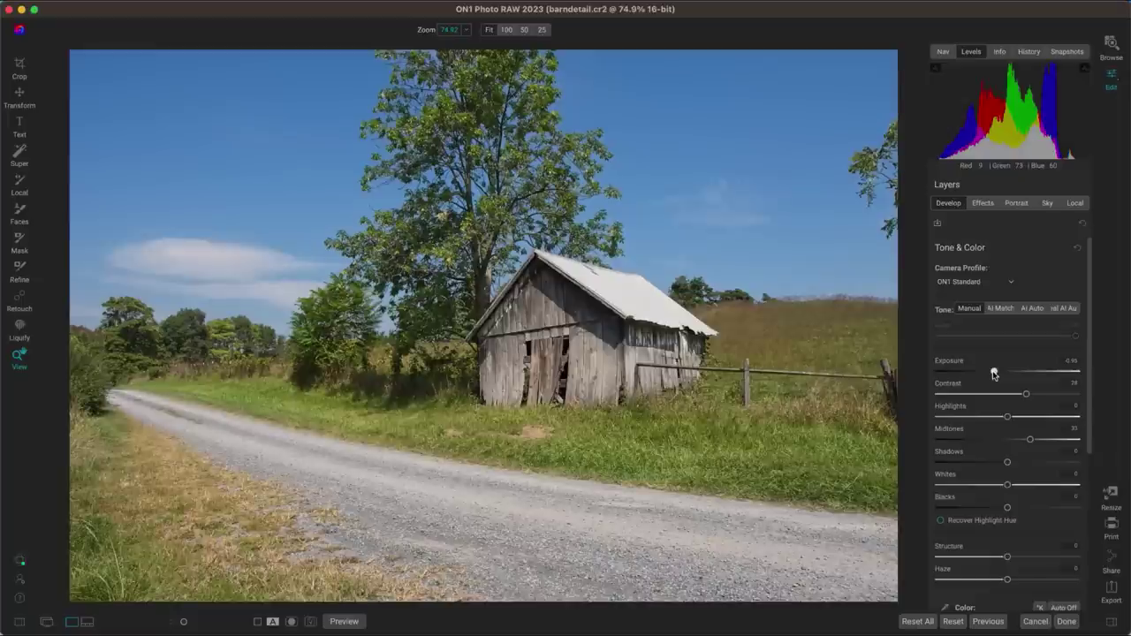
left_click_drag(994, 375, 989, 373)
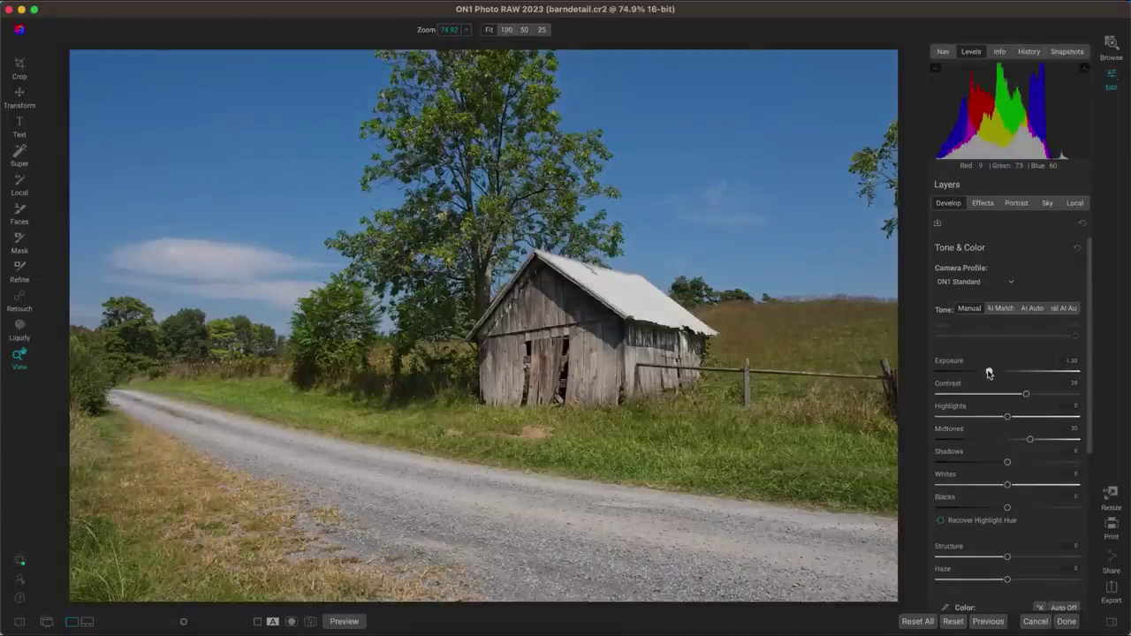
left_click(1073, 361)
type("-1")
key("Return")
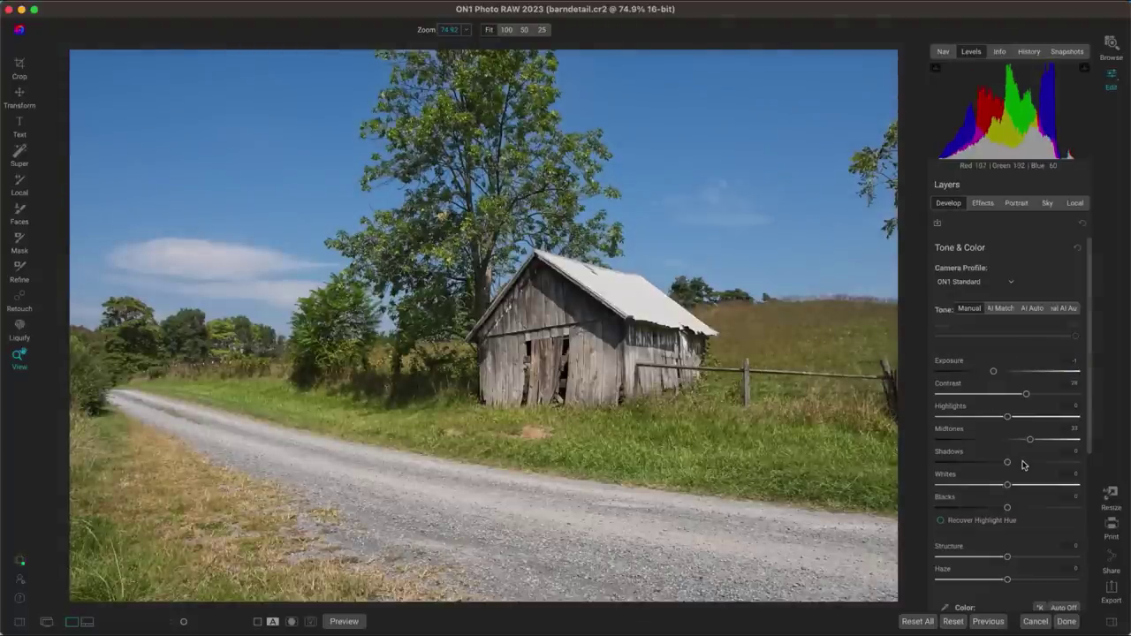
Step: Compare the barn photo before and after the tone adjustments
key("backslash")
key("backslash")
key("backslash")
key("backslash")
Step: Add a Dynamic Contrast filter to the barn photo and apply its Surreal style
left_click(983, 203)
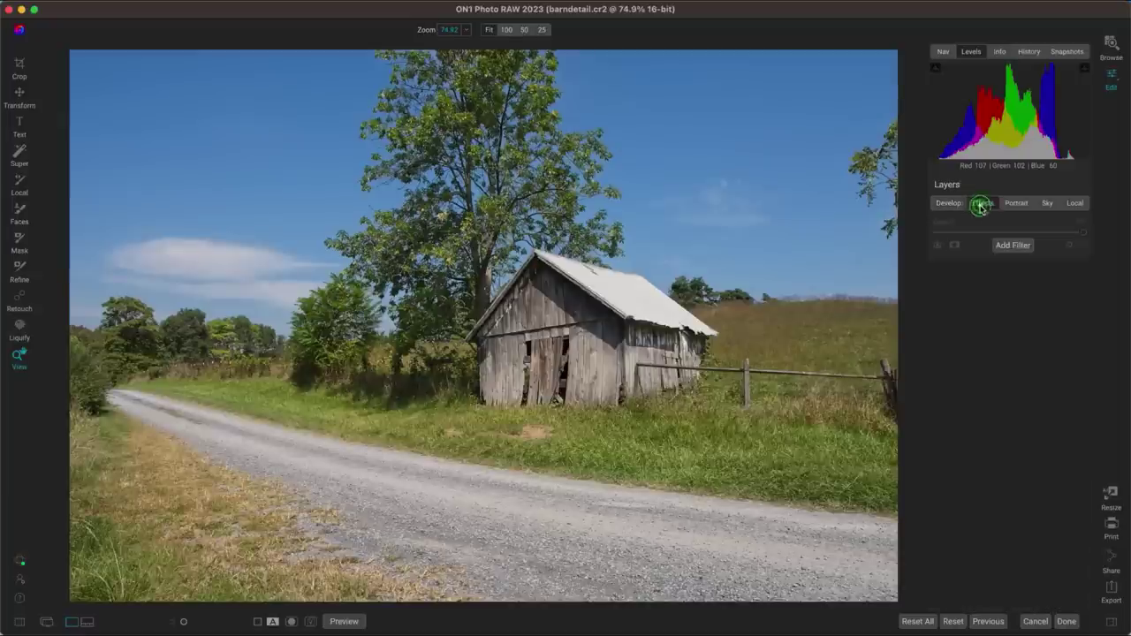
left_click(1008, 247)
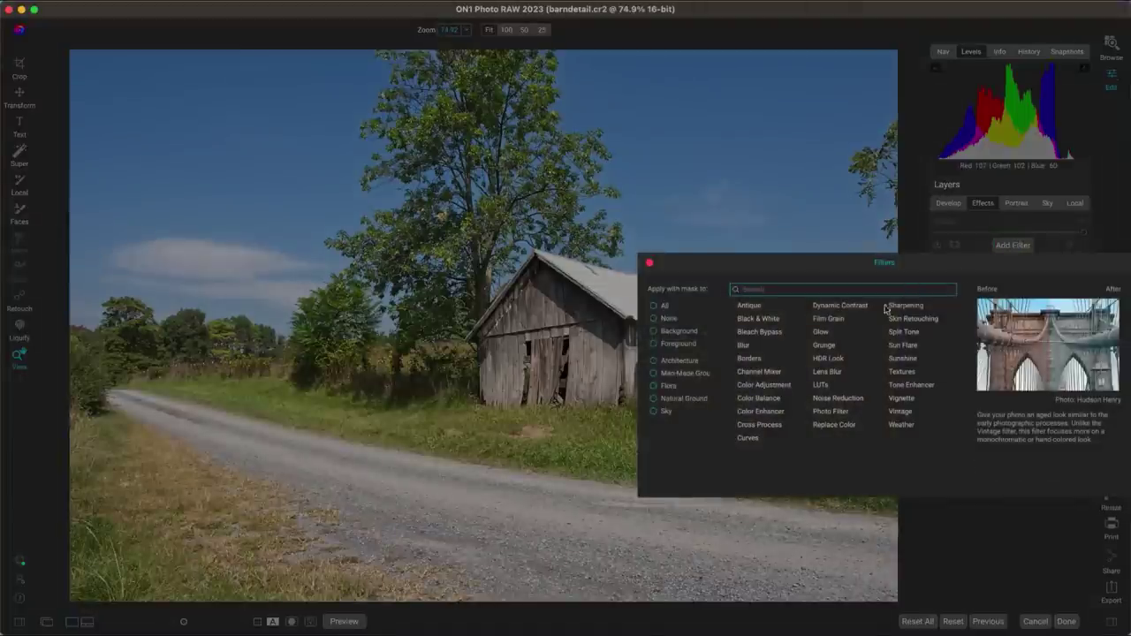
left_click(851, 308)
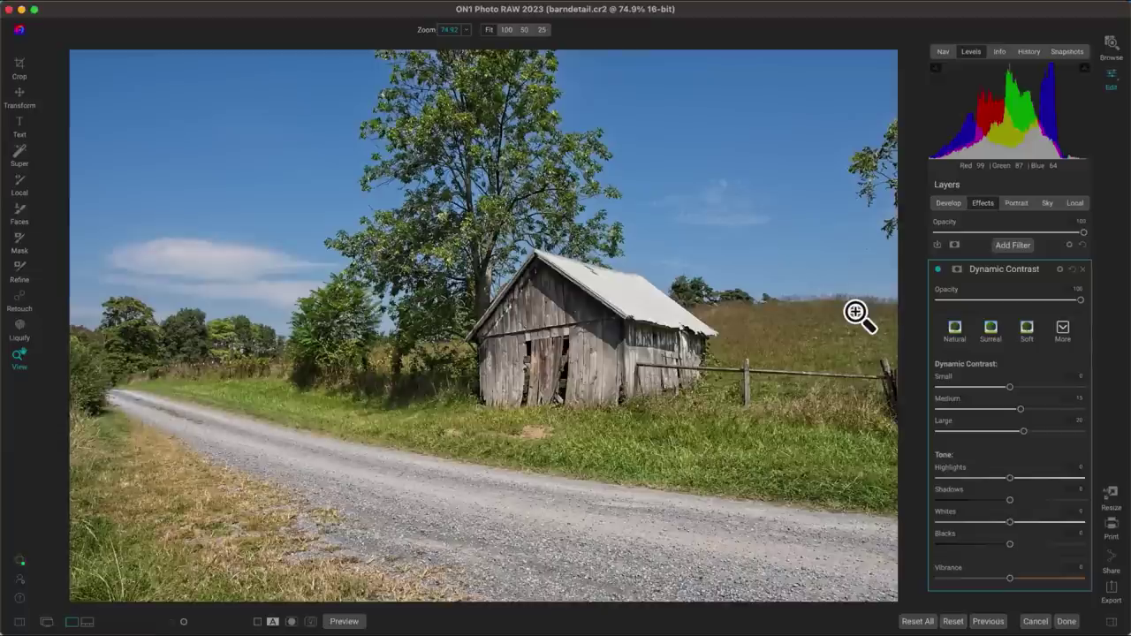
left_click(994, 334)
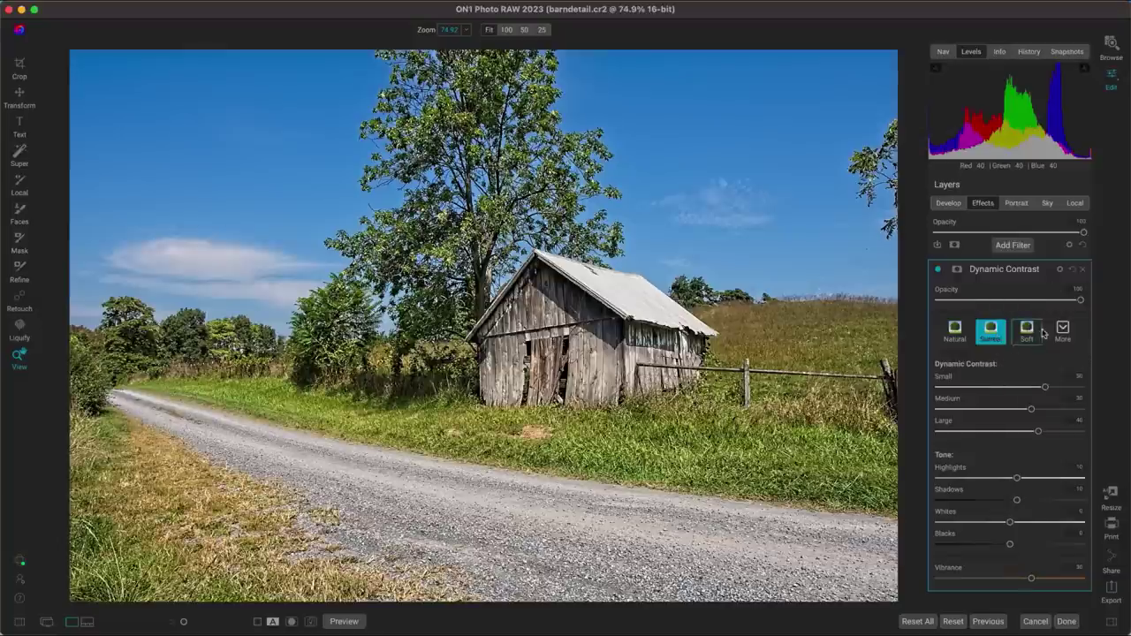
Step: Compare the barn photo with the Dynamic Contrast filter off and on
left_click(937, 269)
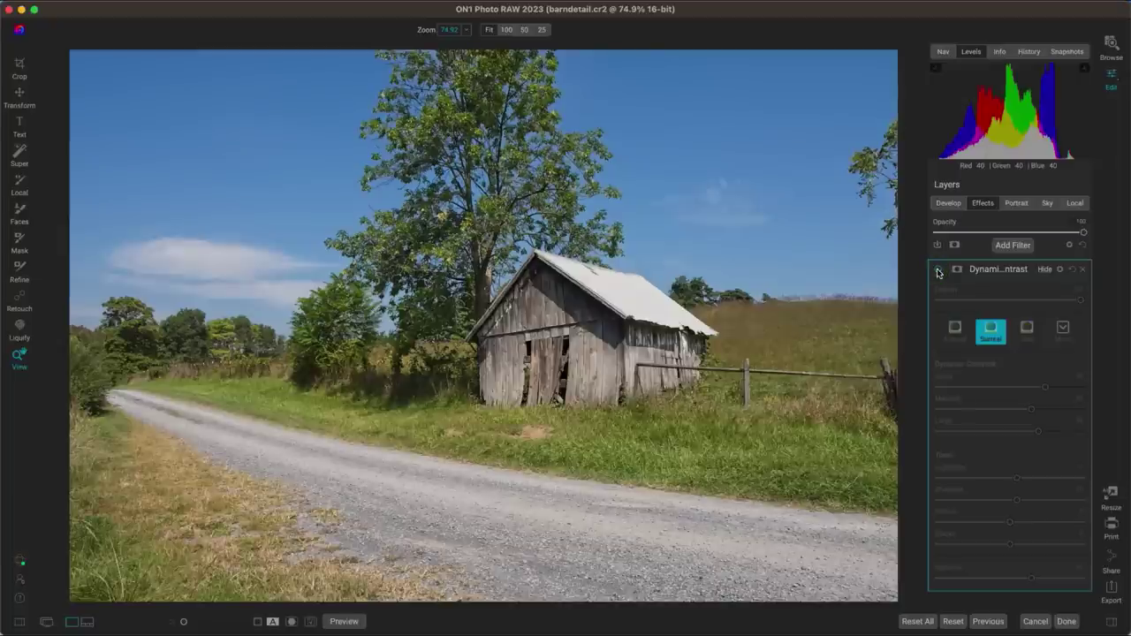
left_click(937, 269)
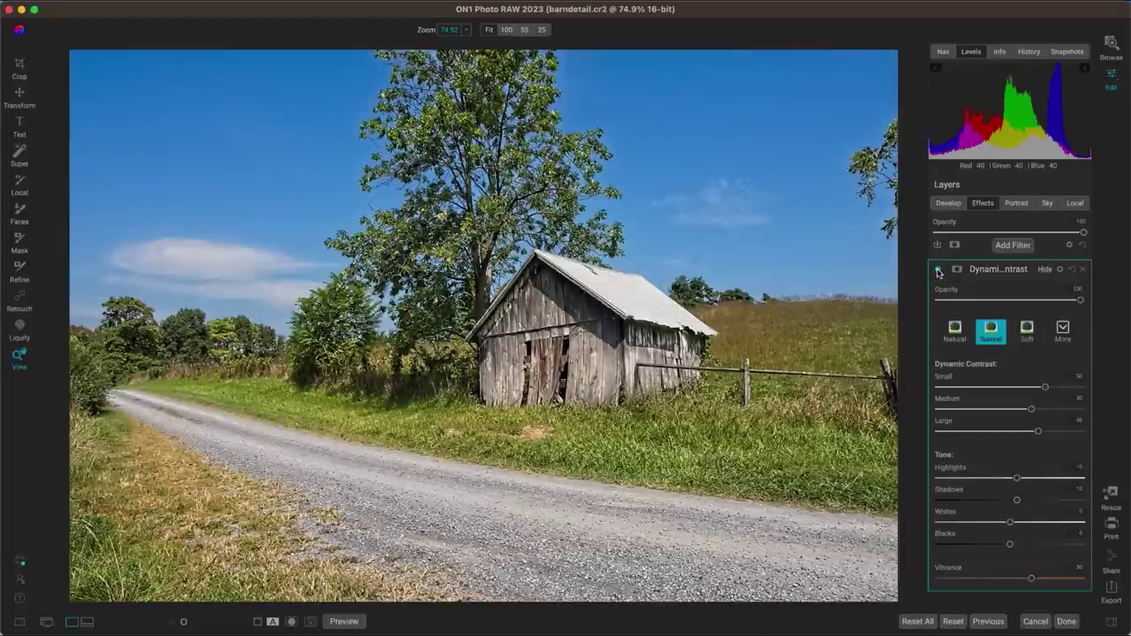
left_click(937, 270)
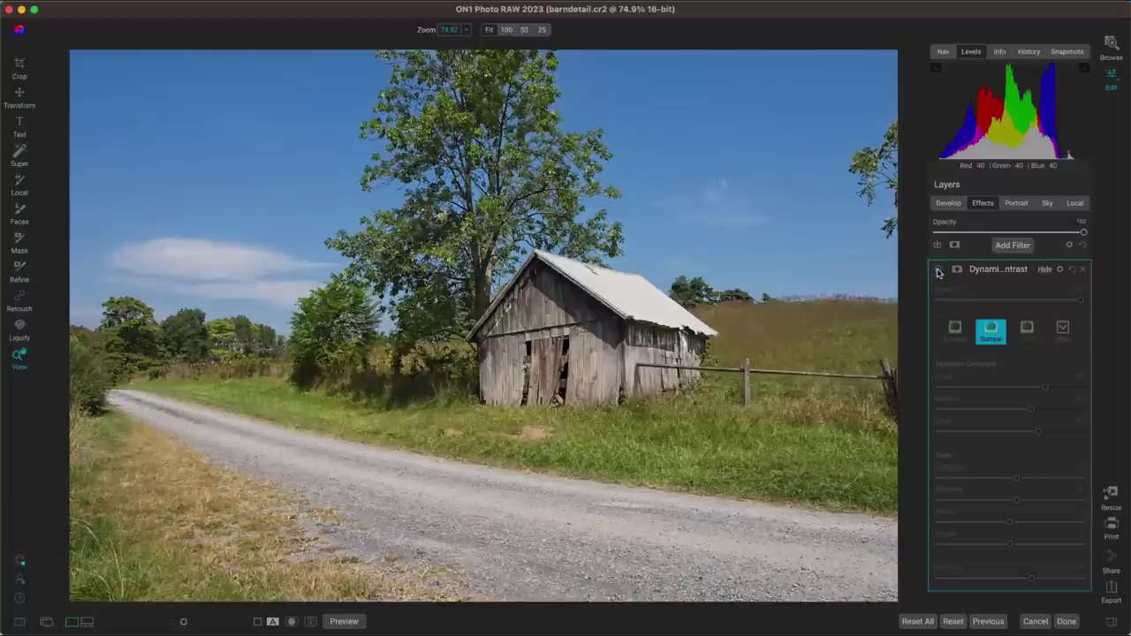
left_click(938, 270)
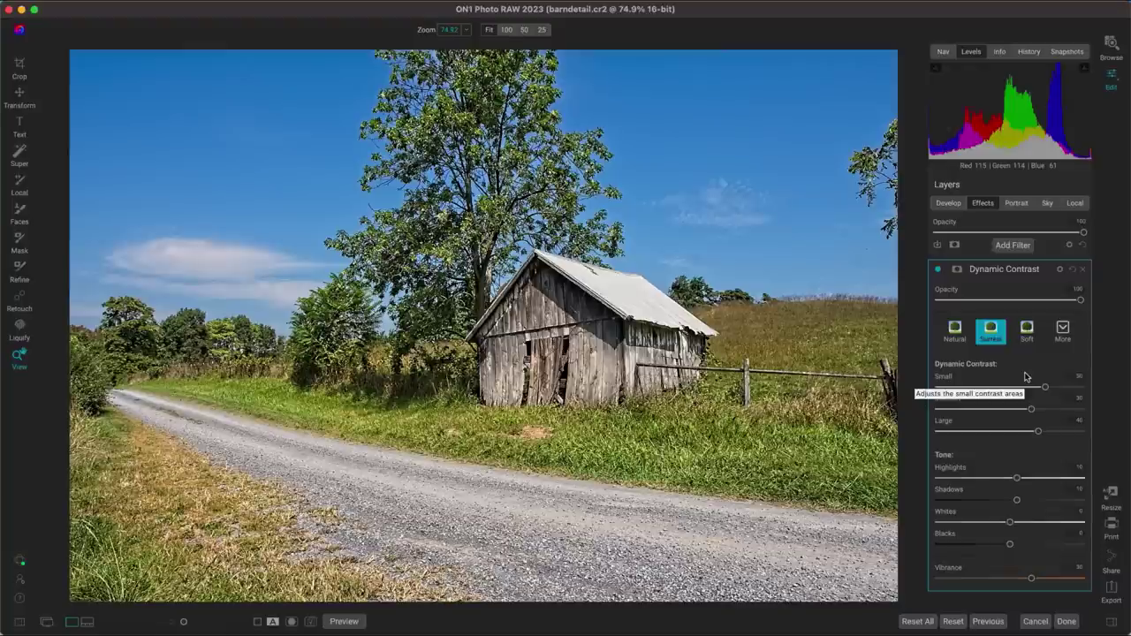
Step: Limit the Dynamic Contrast filter to the barn by painting in the Architecture region with Mask AI
left_click(957, 270)
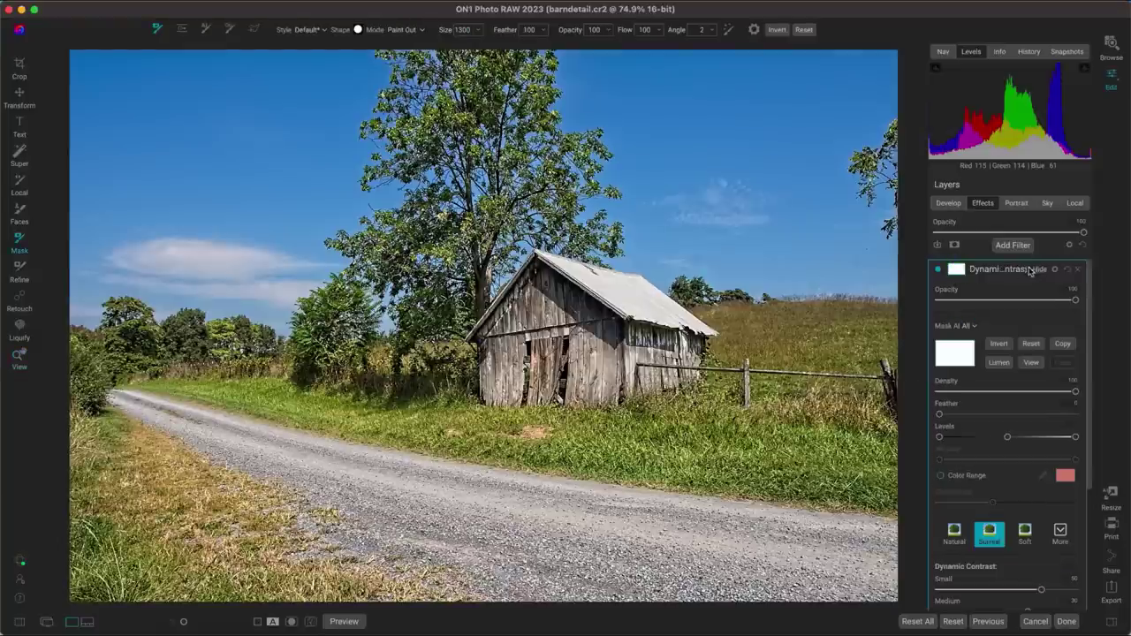
left_click(972, 327)
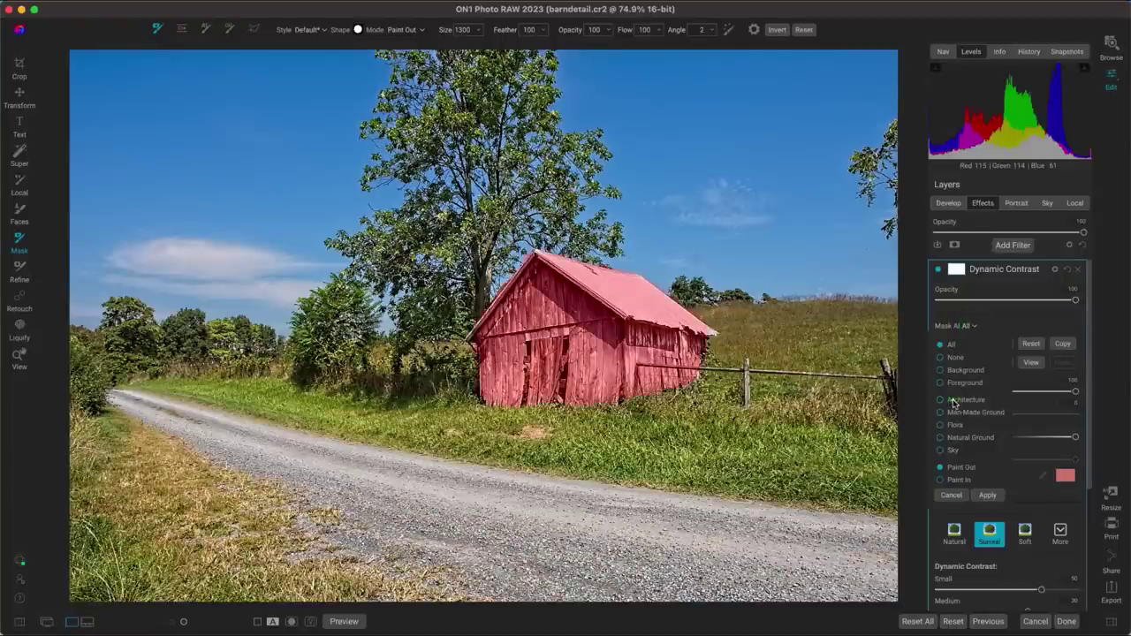
left_click(954, 402)
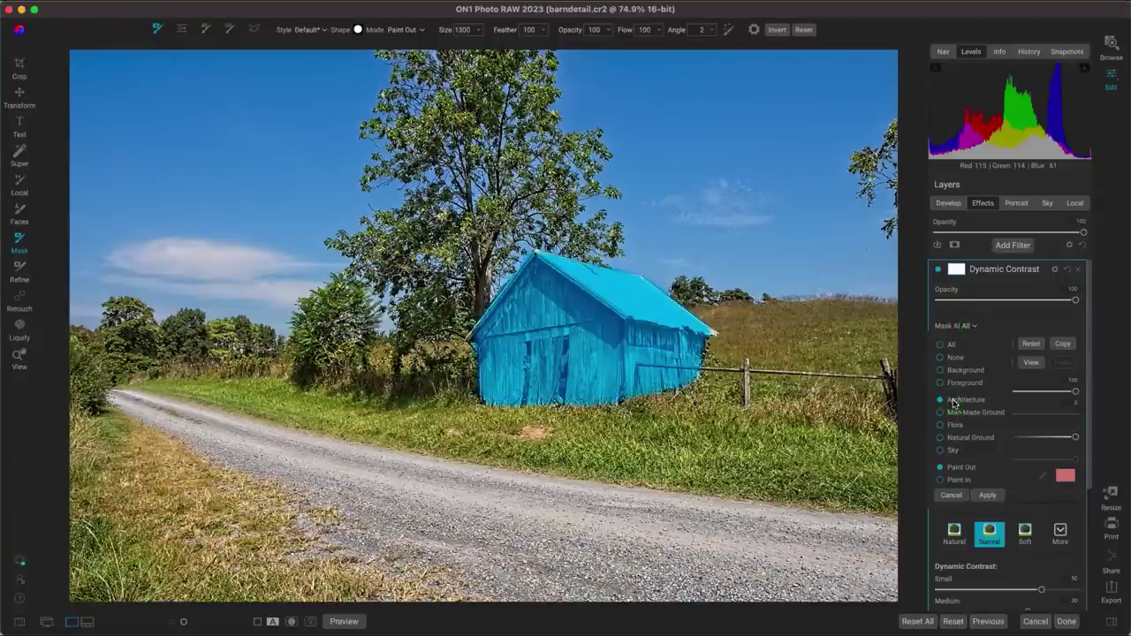
left_click(941, 480)
left_click(987, 496)
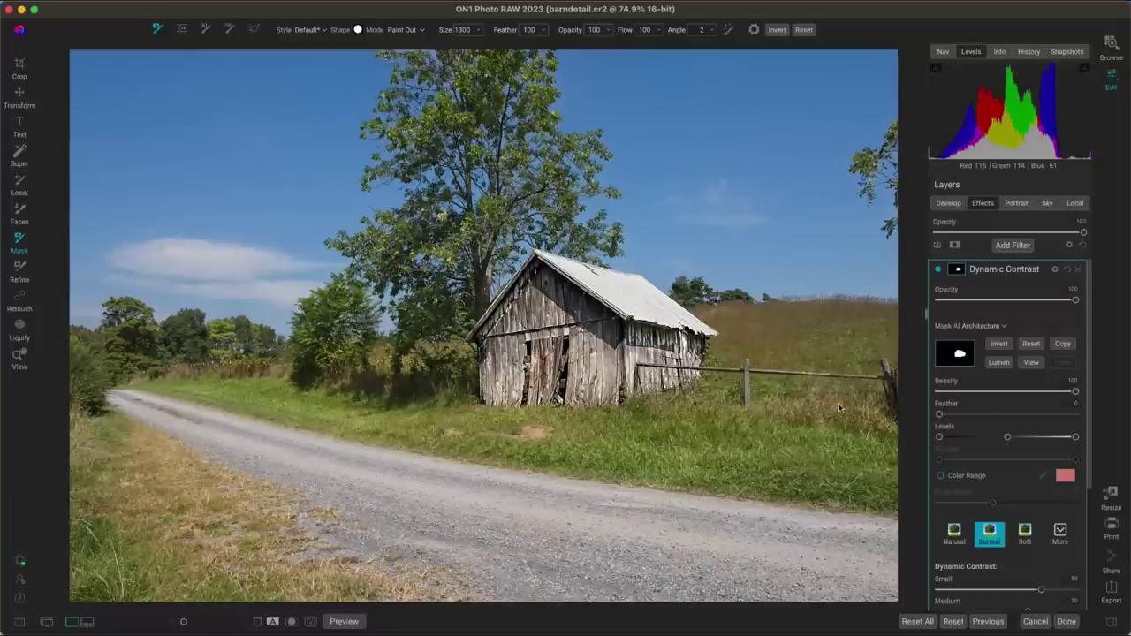
key("z")
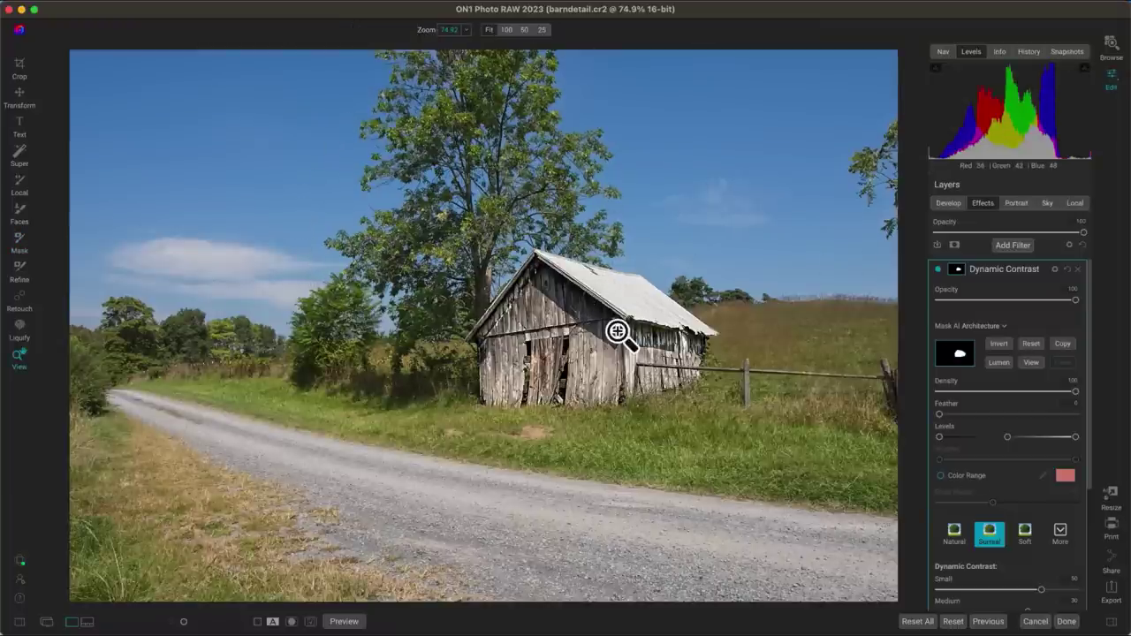
Step: Replace the Dynamic Contrast filter with its Surreal style applied only to the barn through Super Select, and compare the photo with it off and on
left_click(1077, 269)
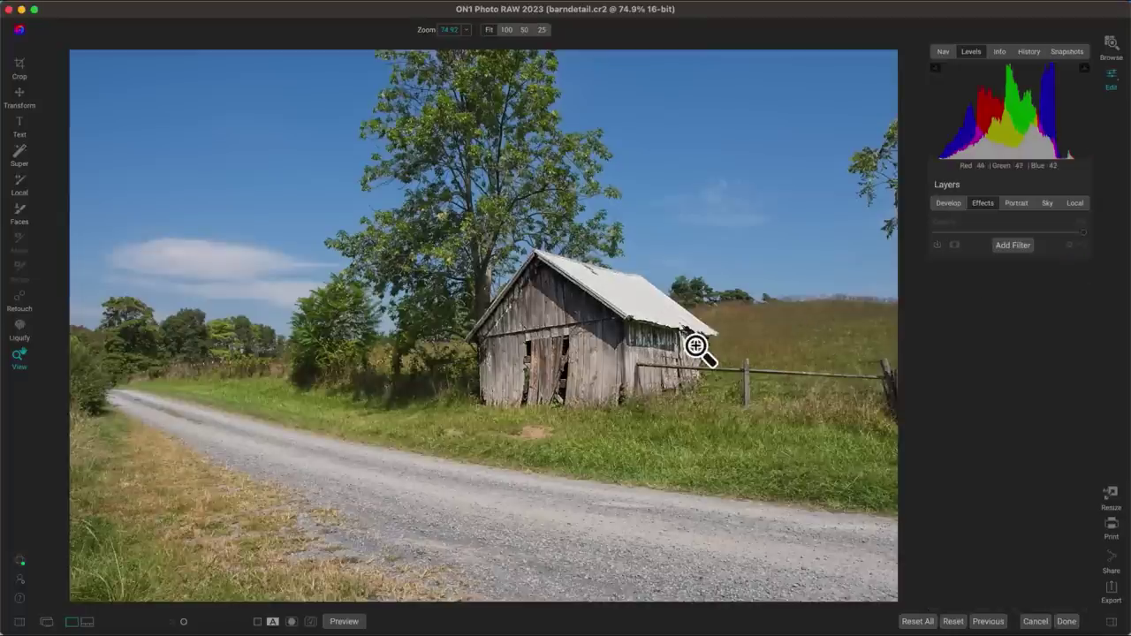
key("b")
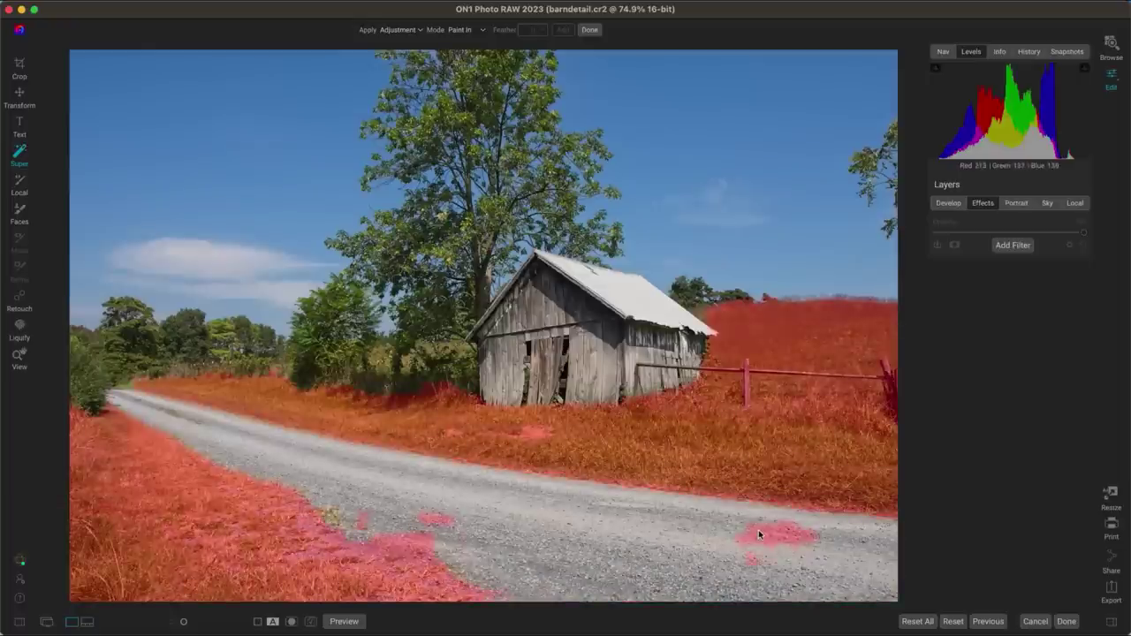
left_click(589, 354)
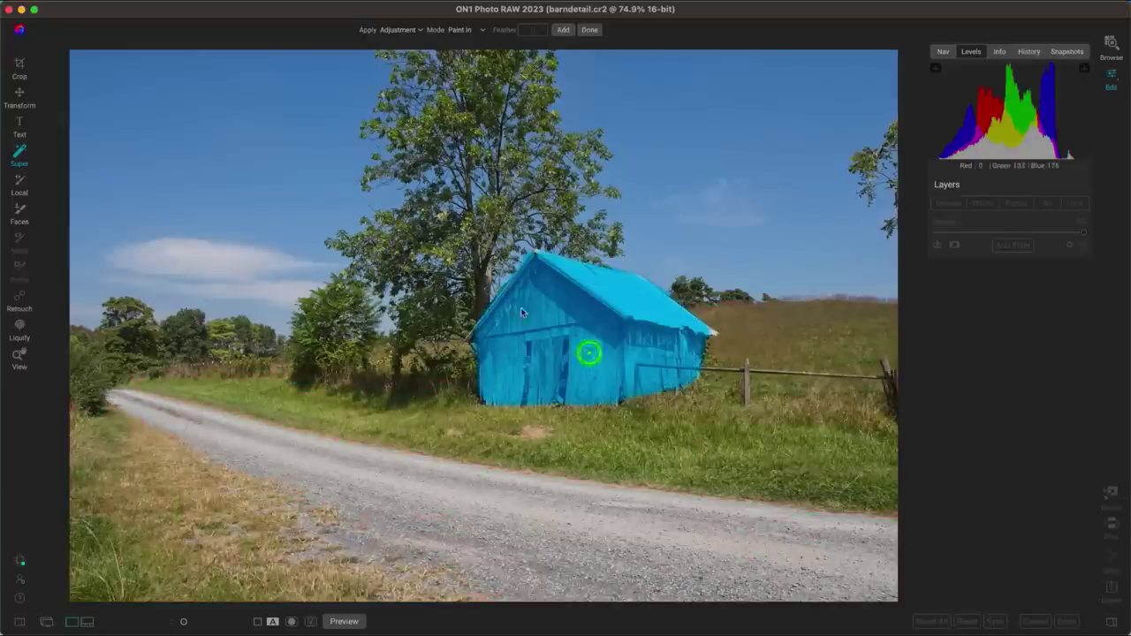
left_click(581, 314)
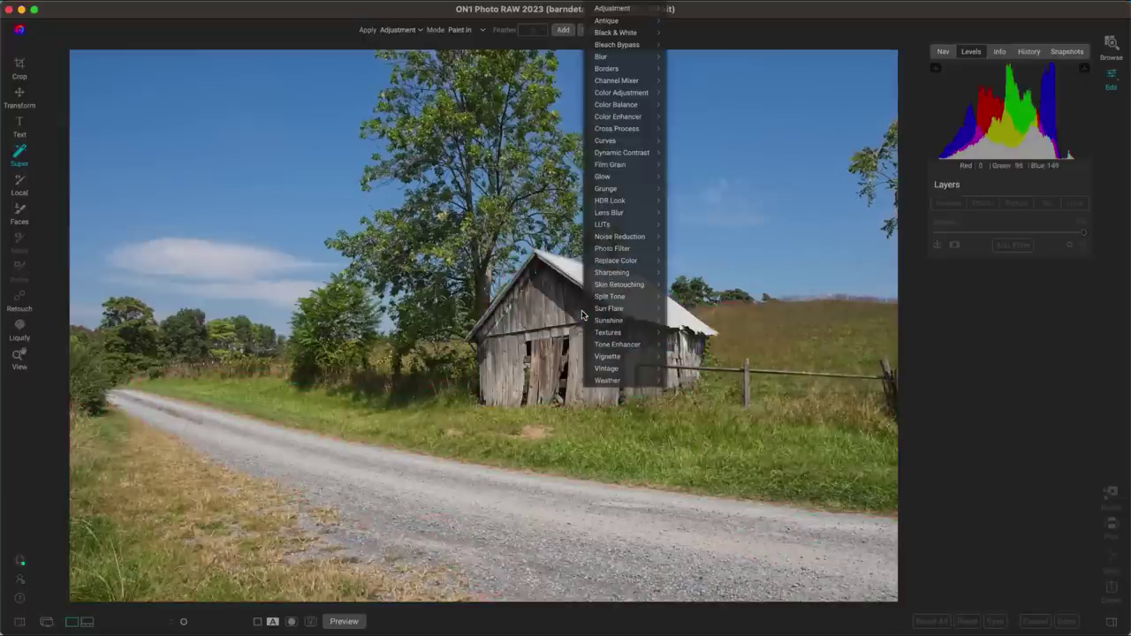
mouse_move(627, 153)
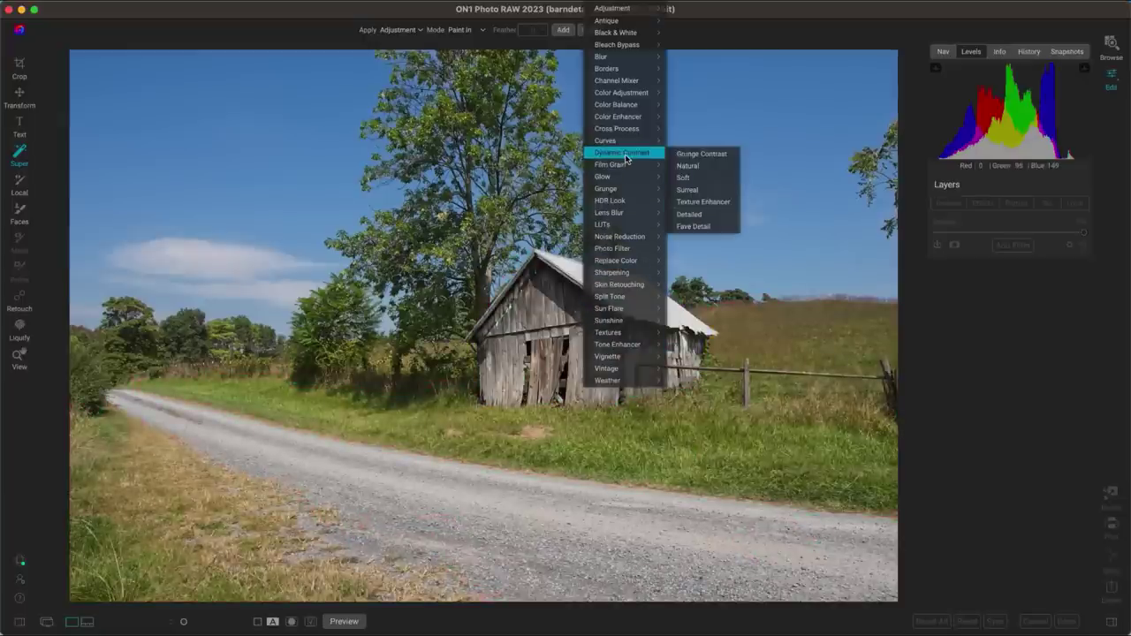
left_click(698, 191)
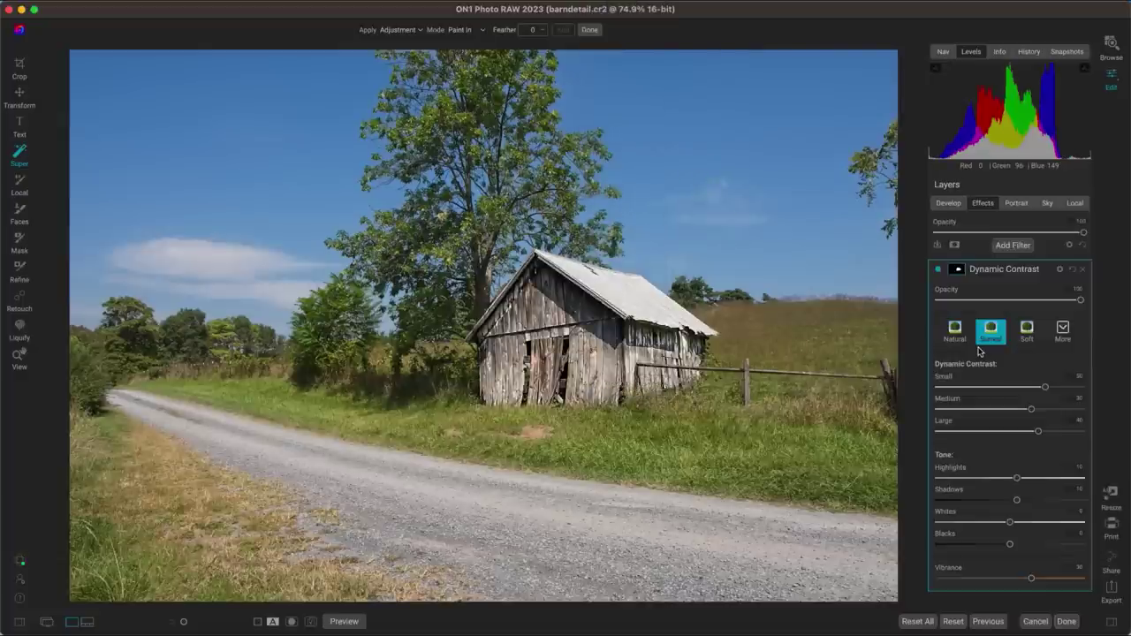
left_click(939, 269)
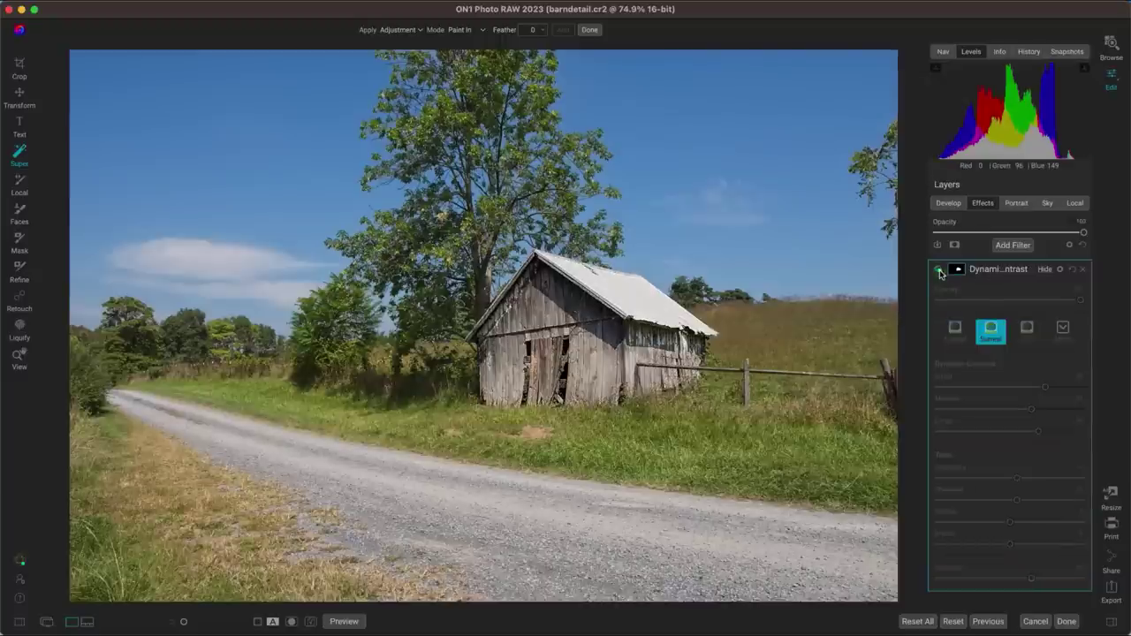
left_click(938, 270)
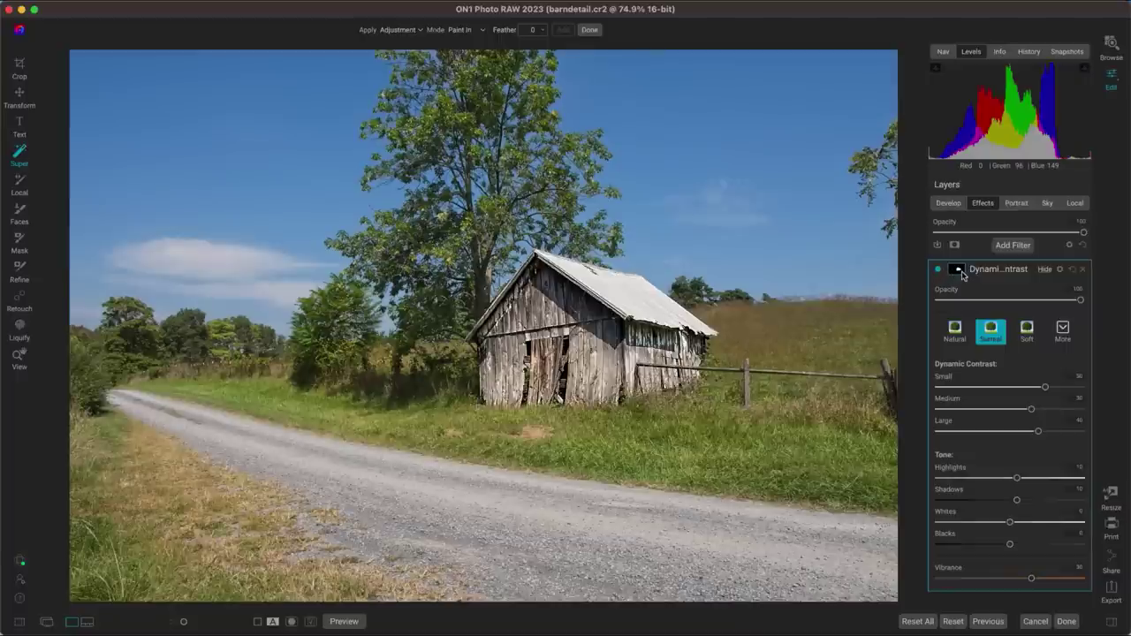
Step: Feather the barn's Dynamic Contrast mask to 28 while viewing the mask, and copy the mask
left_click(959, 270)
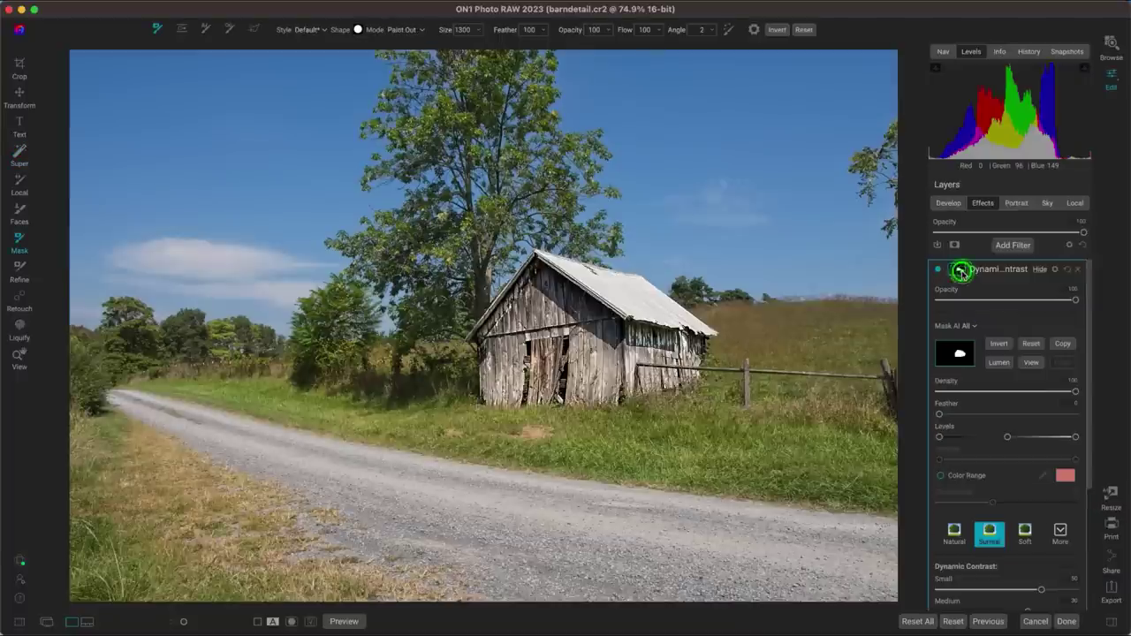
left_click(1031, 363)
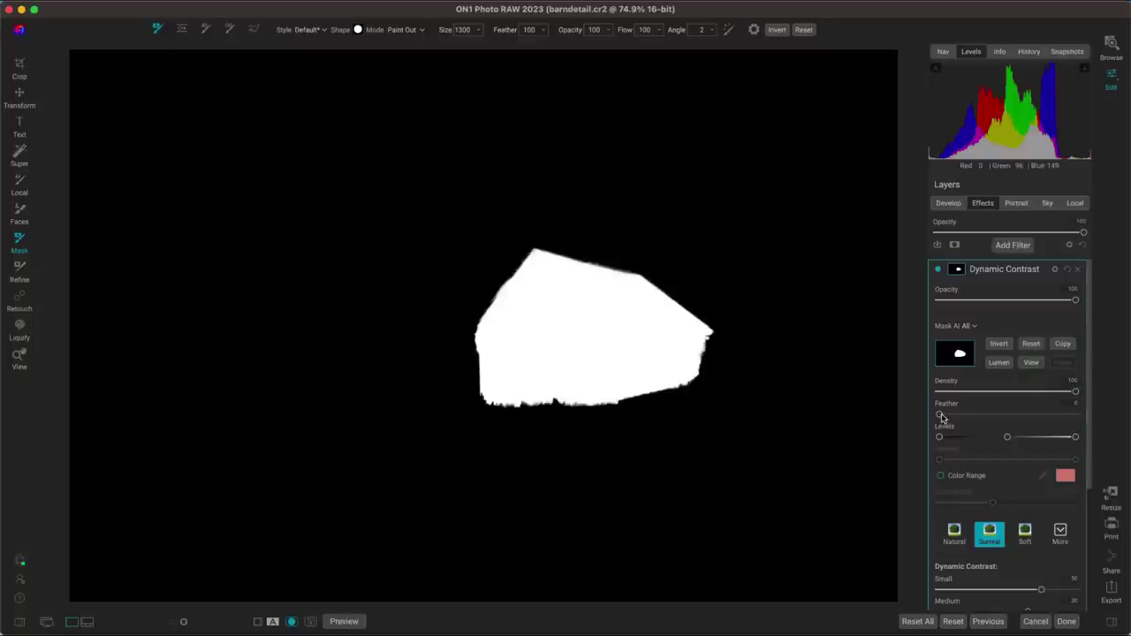
left_click_drag(940, 415, 978, 420)
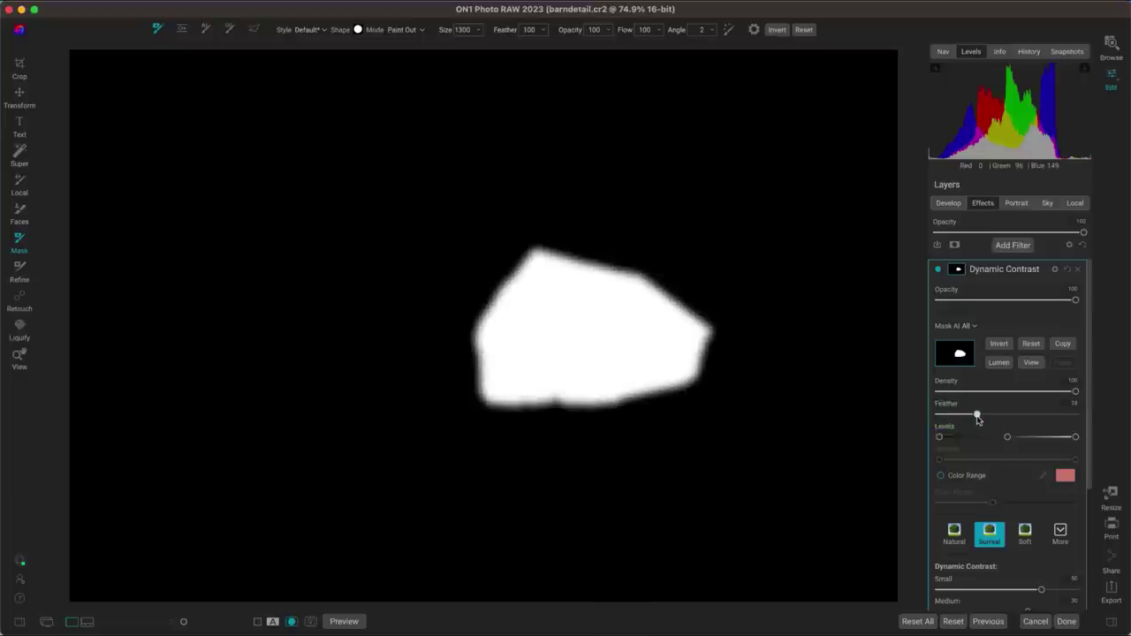
left_click(1032, 365)
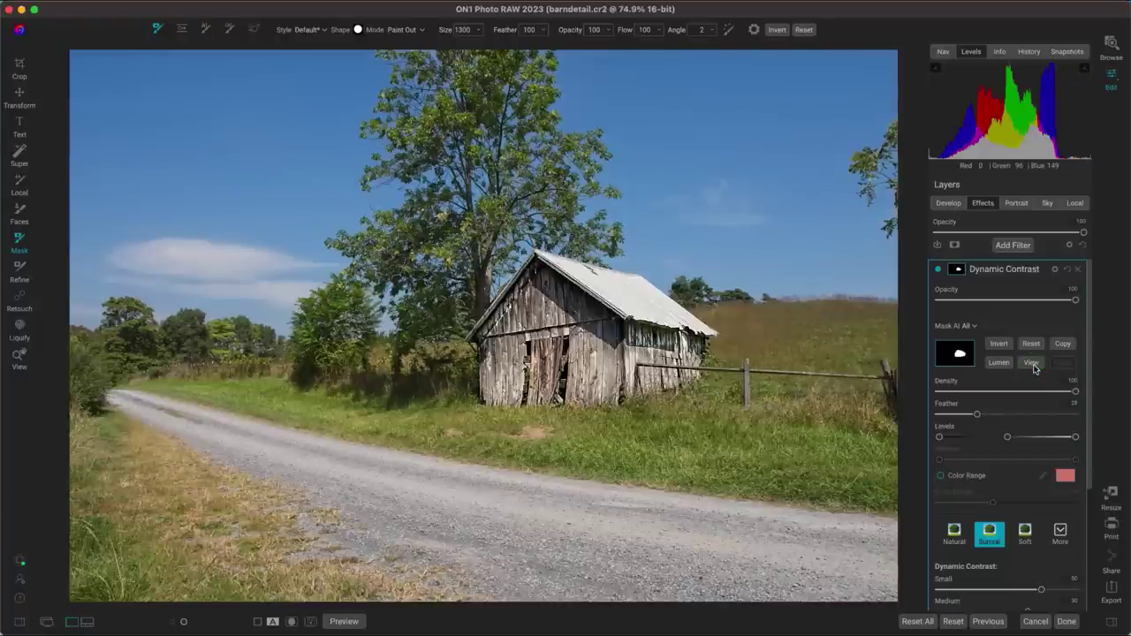
left_click(1064, 345)
Step: Add a Glow filter with the copied barn mask inverted to protect the barn, and check the mask view
left_click(1015, 248)
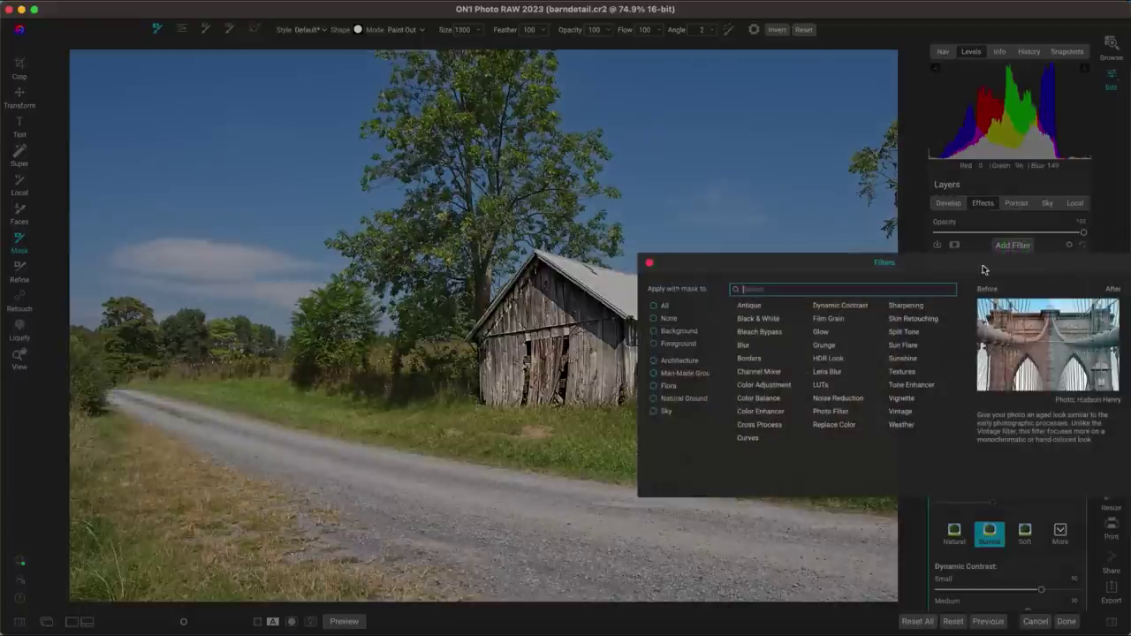
left_click(826, 334)
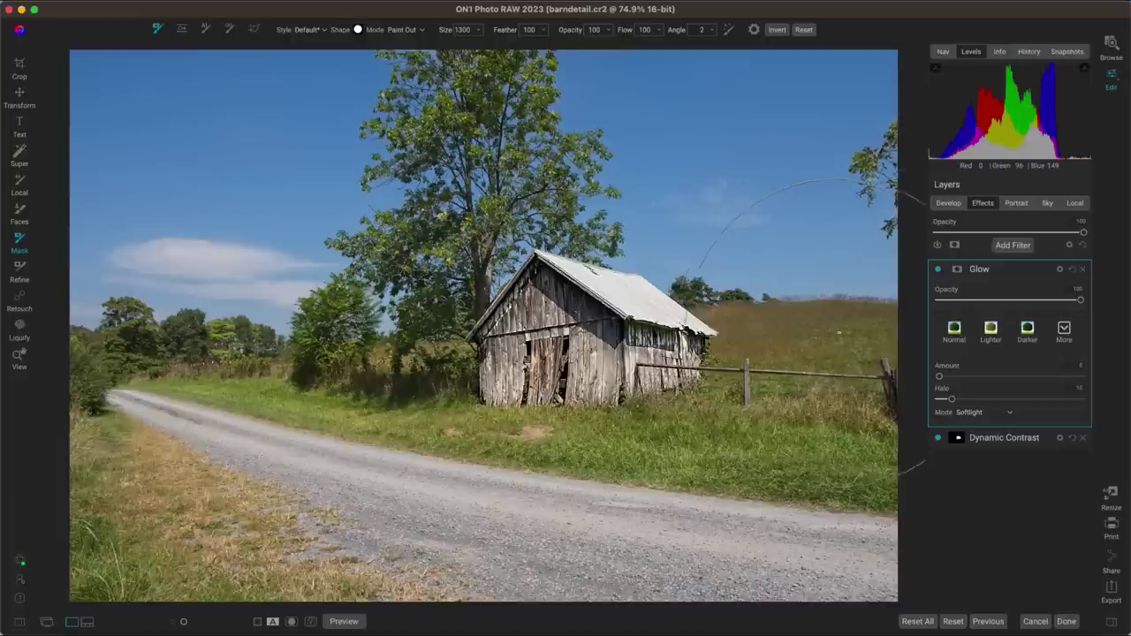
key("z")
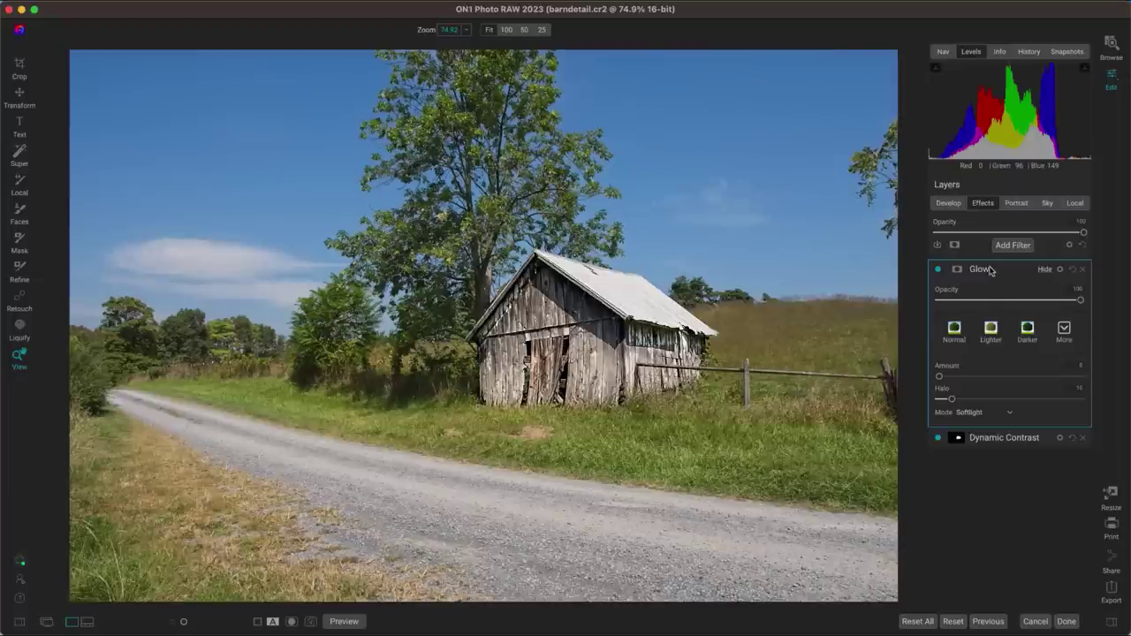
left_click(959, 271)
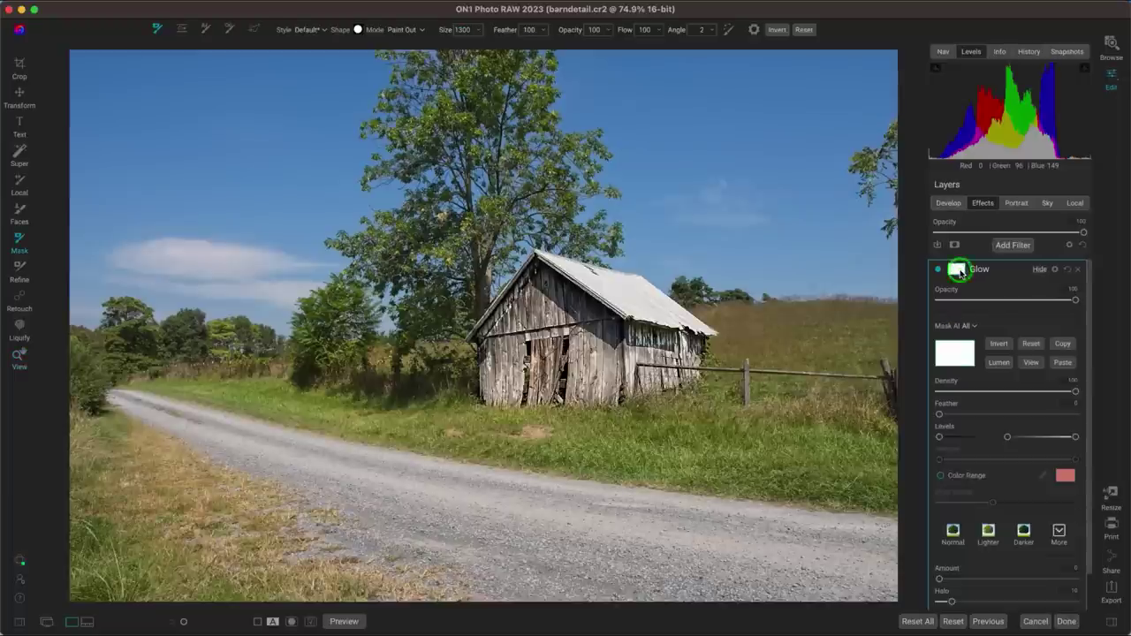
left_click(1063, 362)
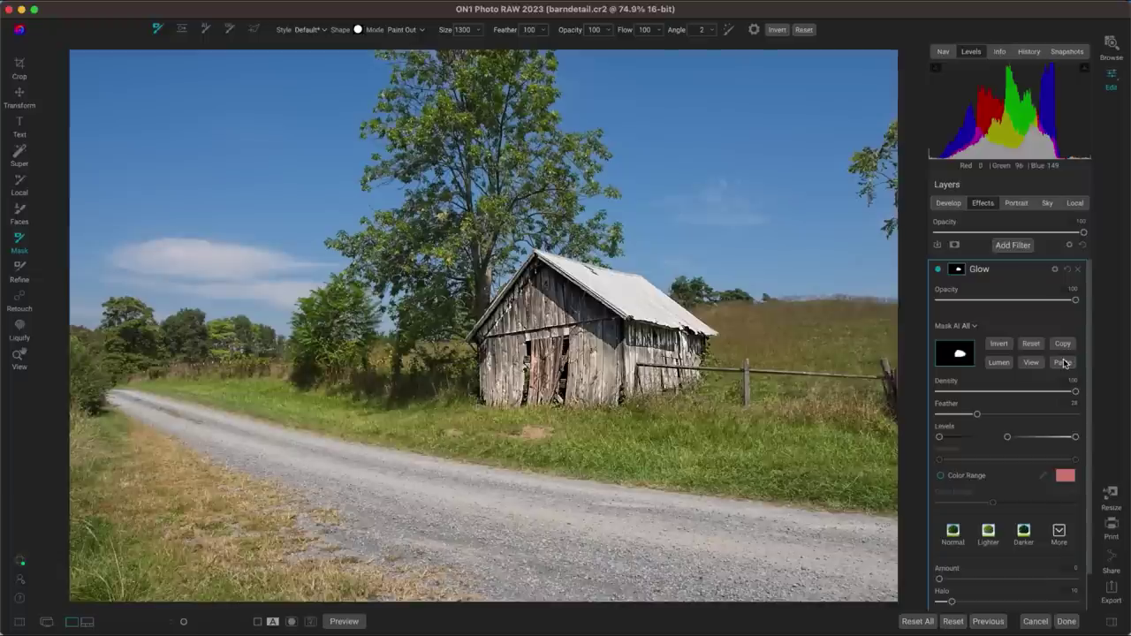
left_click(1001, 344)
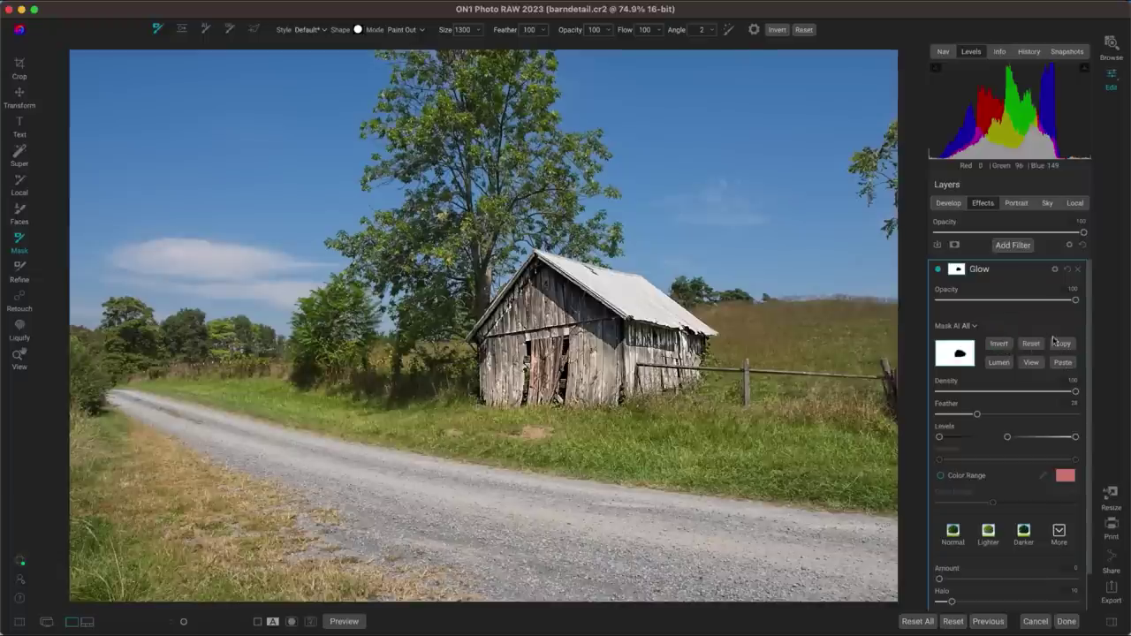
left_click(1034, 363)
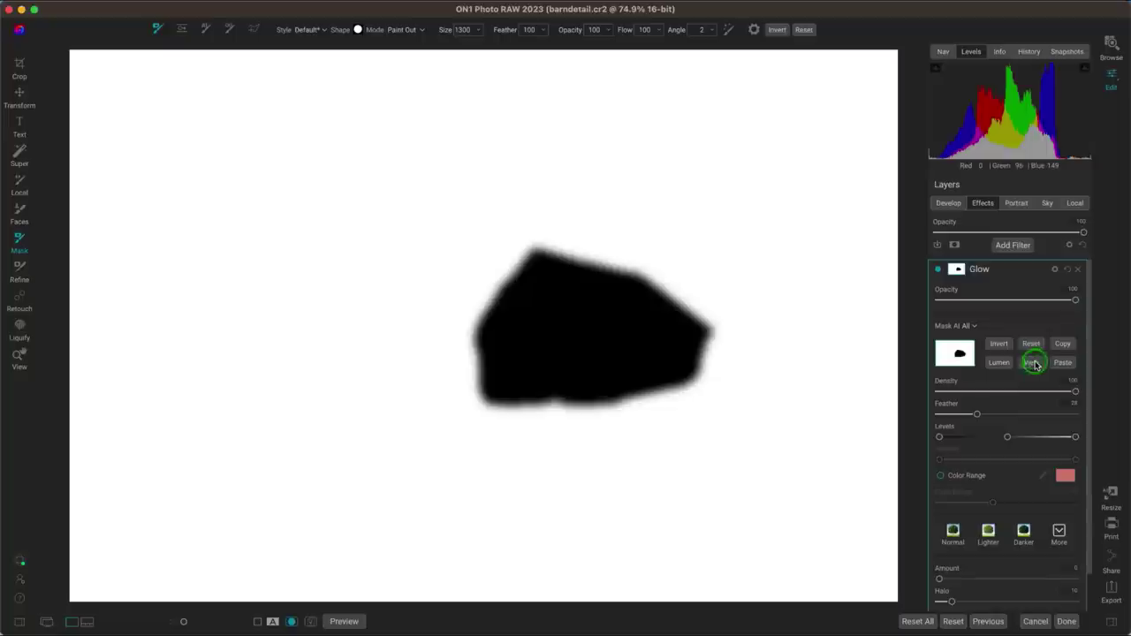
left_click(1034, 363)
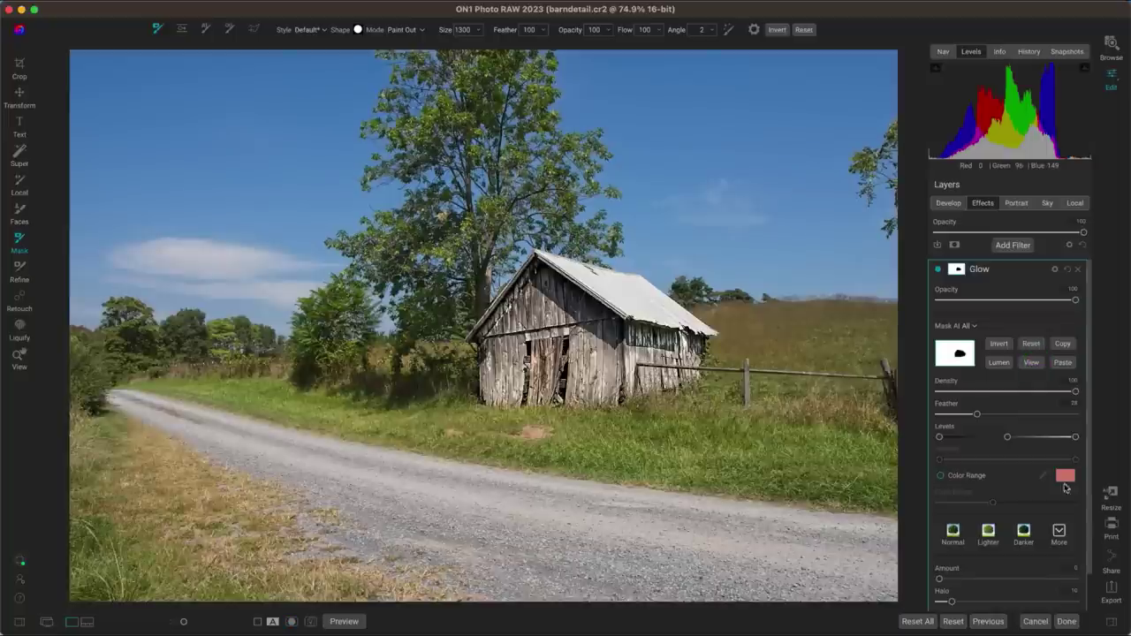
Step: Preview the Glow filter's styles on the photo one after another and apply Charge More - Strong
left_click(1058, 531)
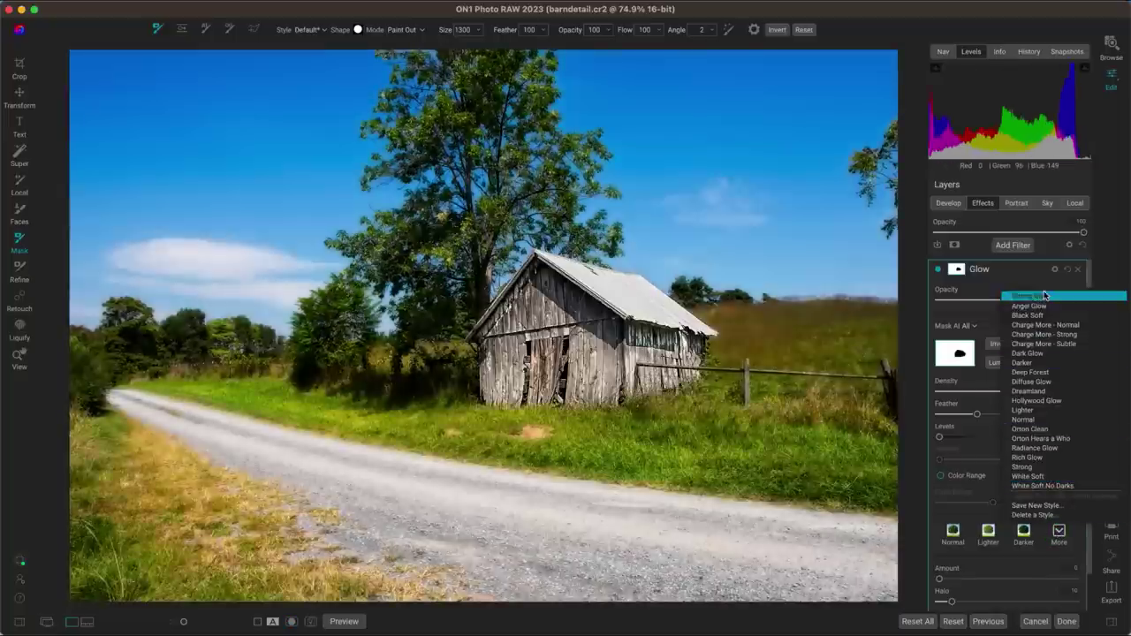
key("Down")
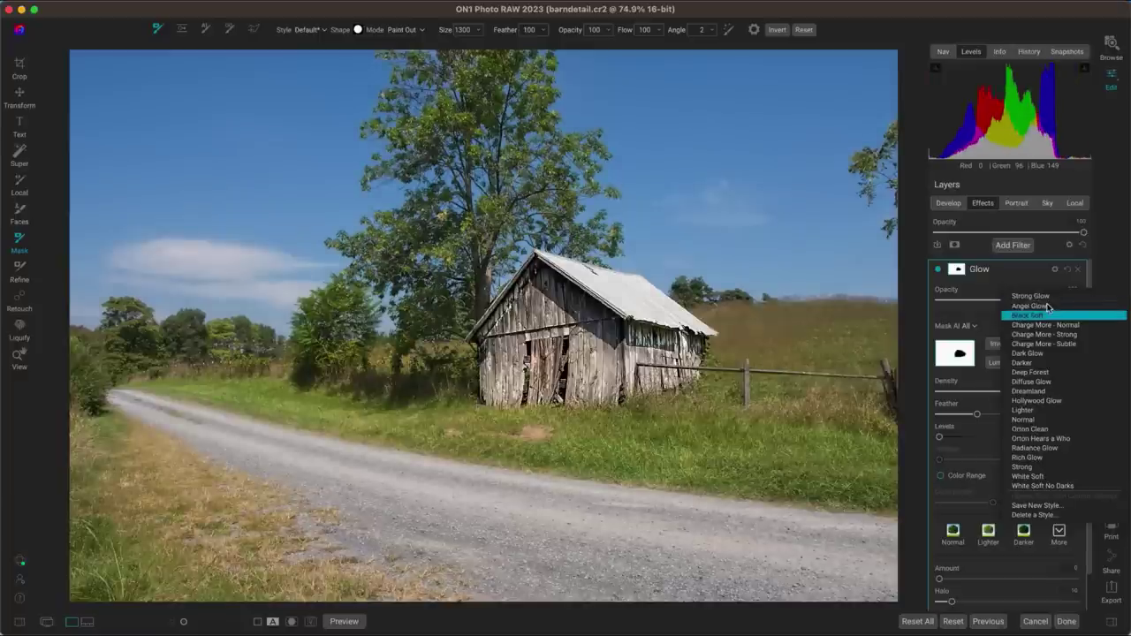
key("Down")
key("Down")
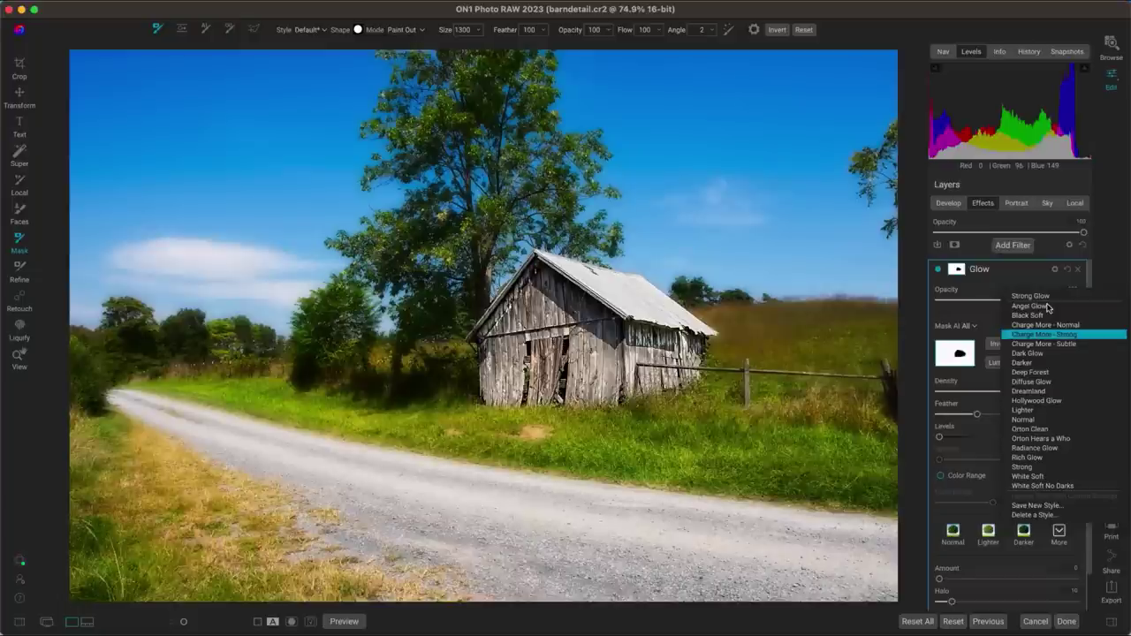
key("Down")
key("Down")
key("Down")
key("Down")
key("Down")
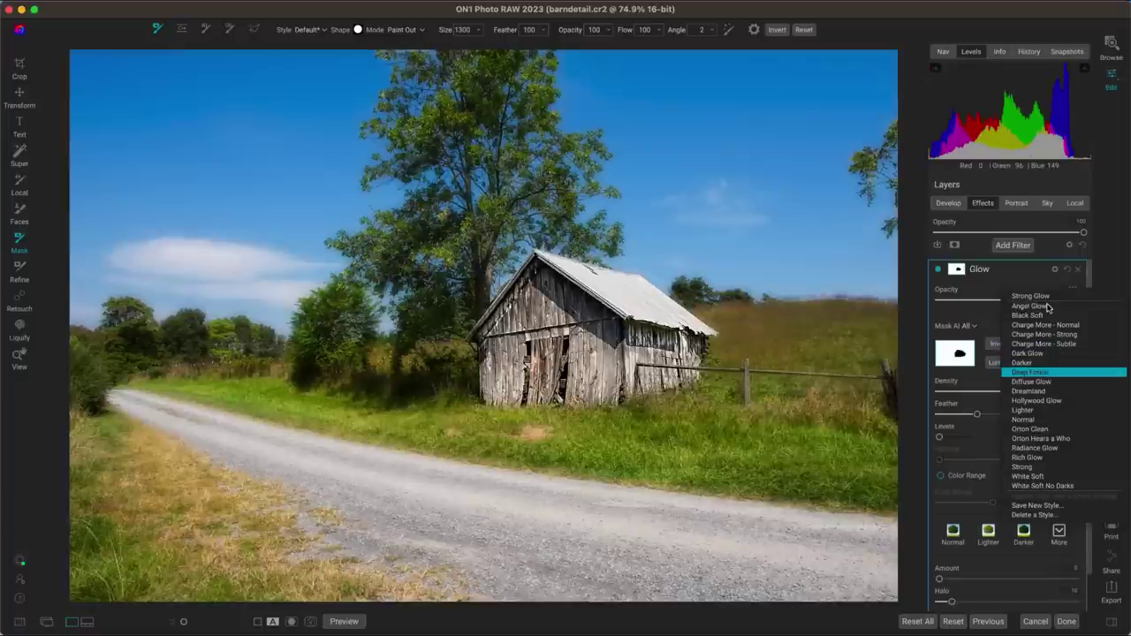
key("Down")
key("Down")
key("Down")
key("Down")
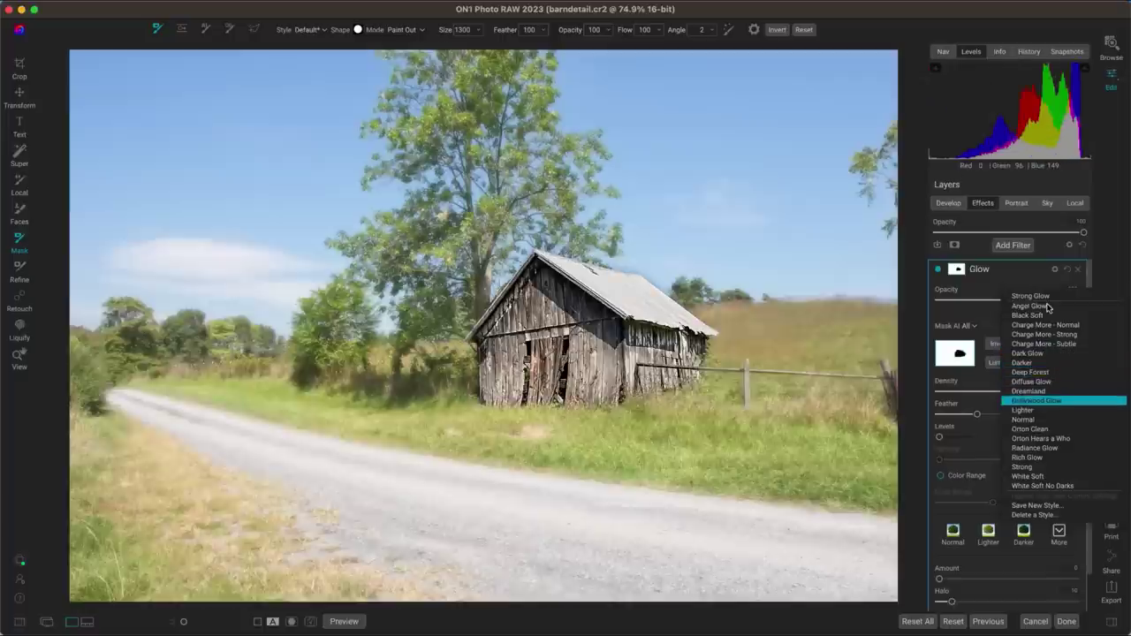
key("Down")
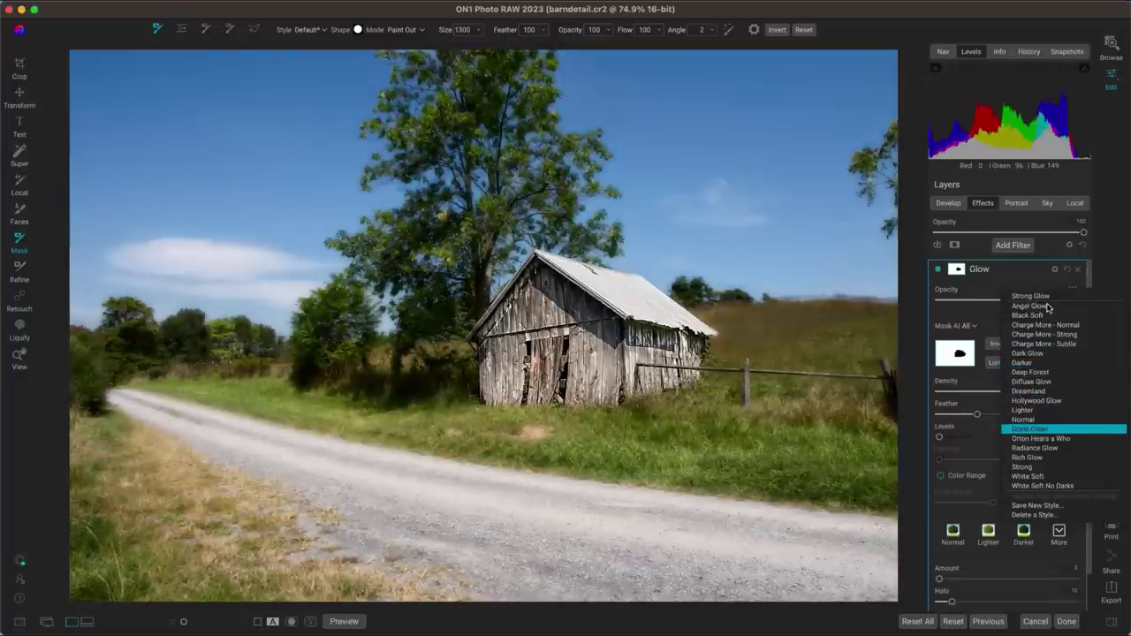
key("Down")
key("Down")
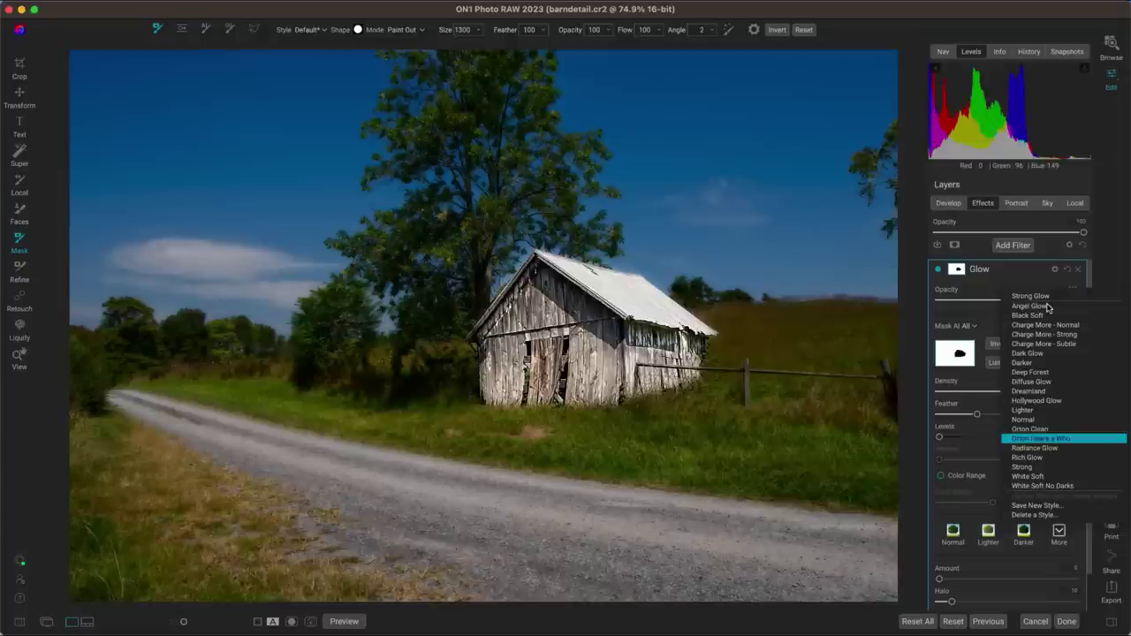
key("Down")
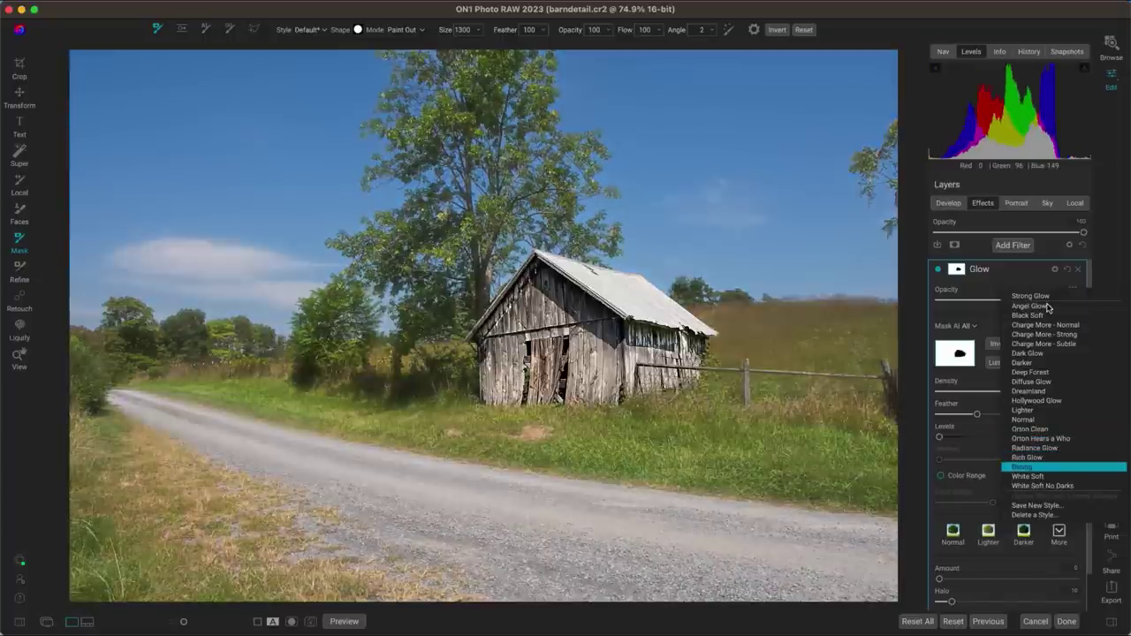
key("Up")
key("Up")
key("Up")
key("Up")
key("Up")
key("Up")
key("Up")
key("Up")
key("Up")
key("Up")
key("Up")
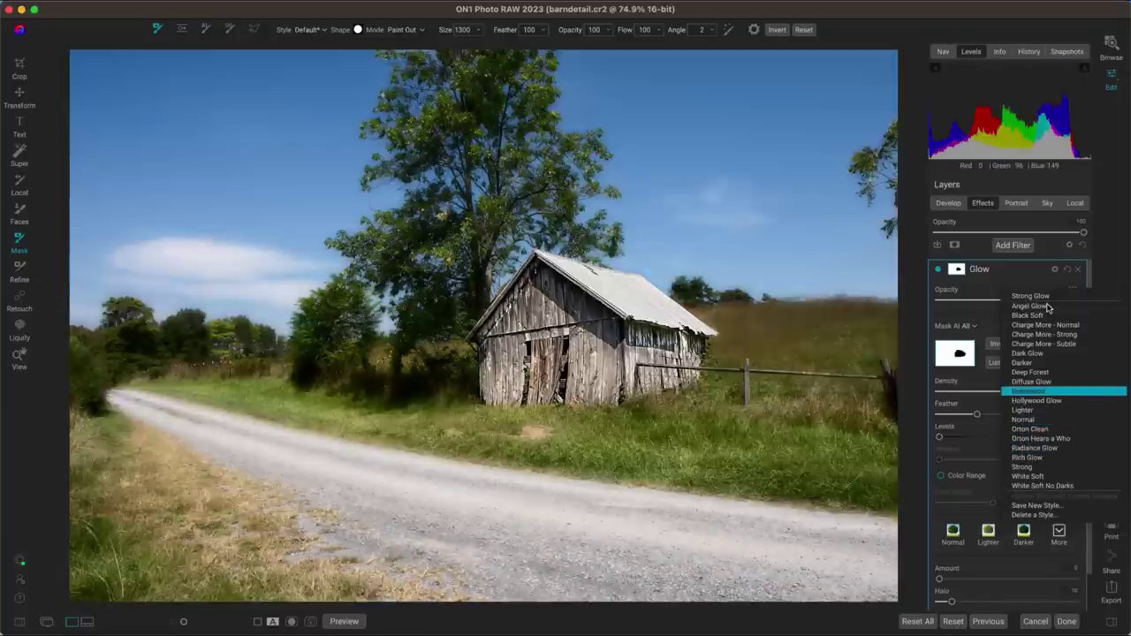
key("Up")
key("Up")
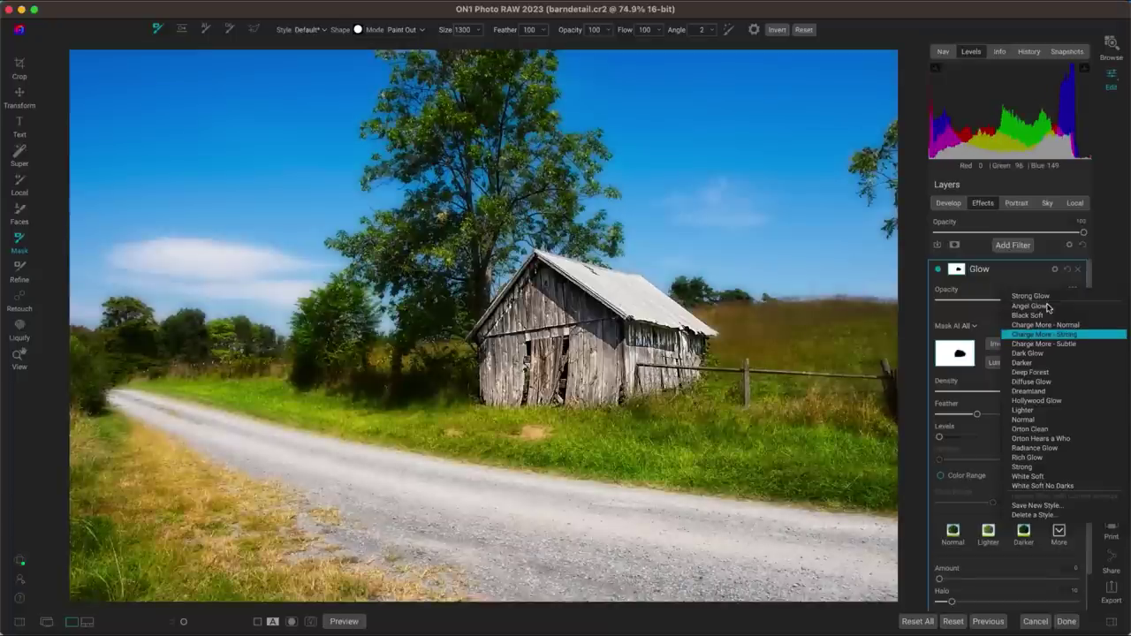
key("Return")
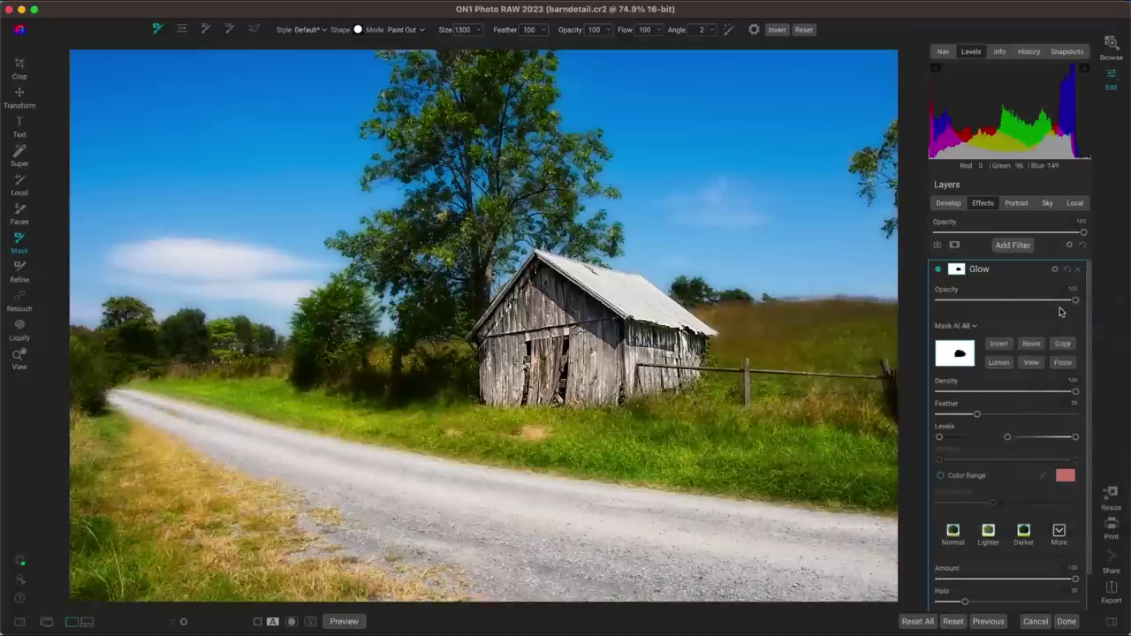
Step: Hide the Glow mask options, try the filter's opacity and amount and the overall Effects opacity, and compare the photo before and after
mouse_move(1076, 303)
left_mouse_down()
mouse_move(980, 309)
mouse_move(1090, 314)
left_mouse_up()
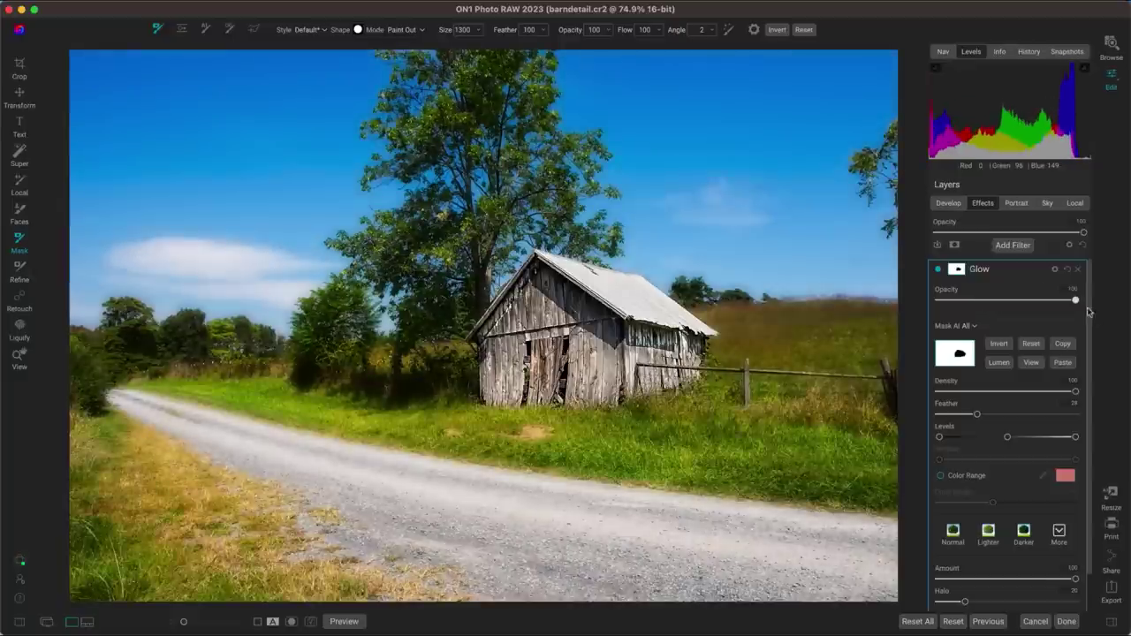
left_click(961, 271)
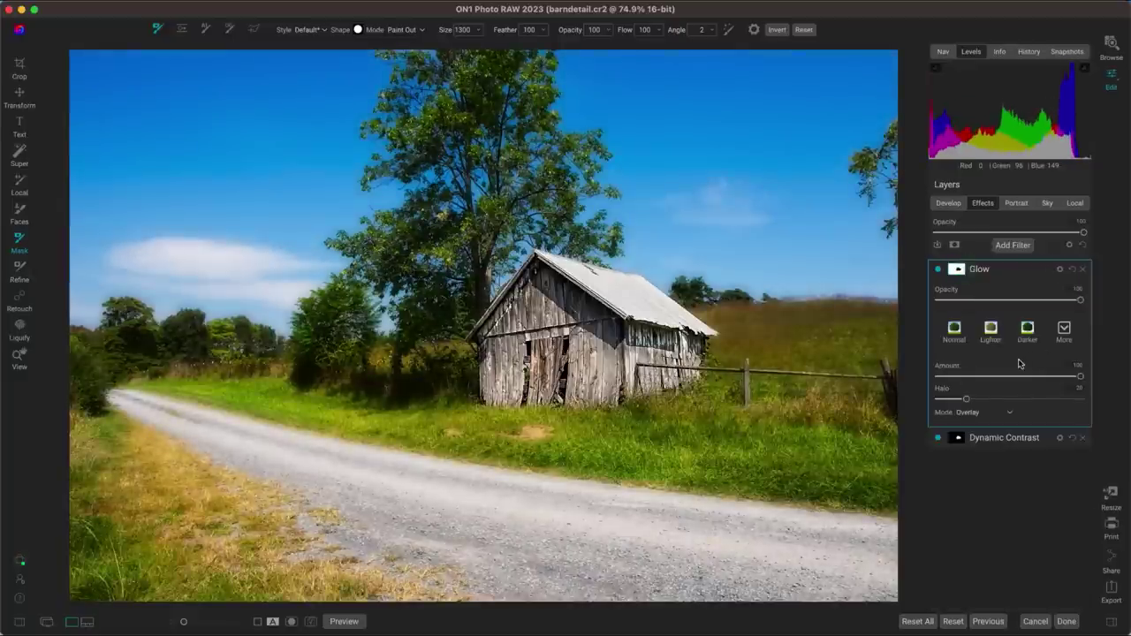
left_click_drag(1080, 377, 1103, 382)
left_click_drag(1084, 234, 1111, 245)
key("backslash")
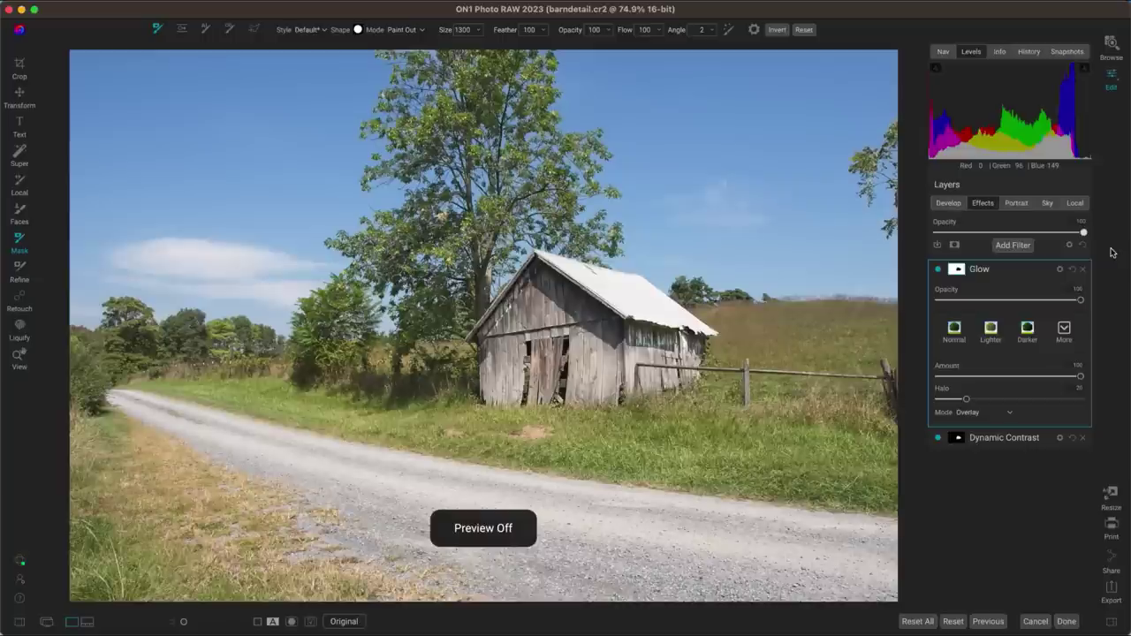
key("backslash")
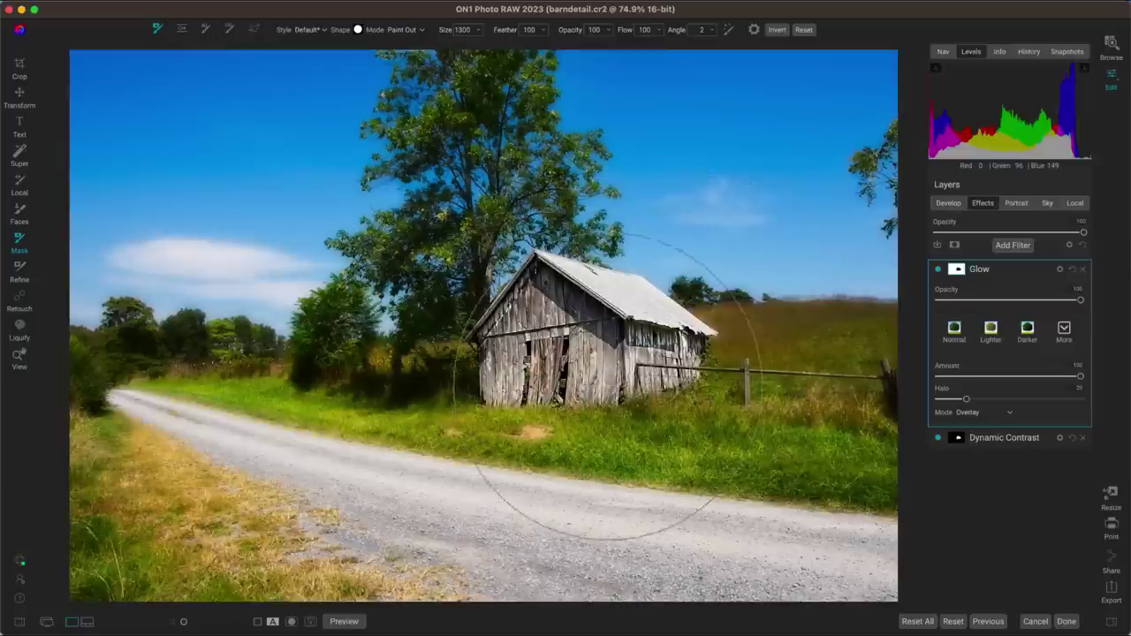
key("z")
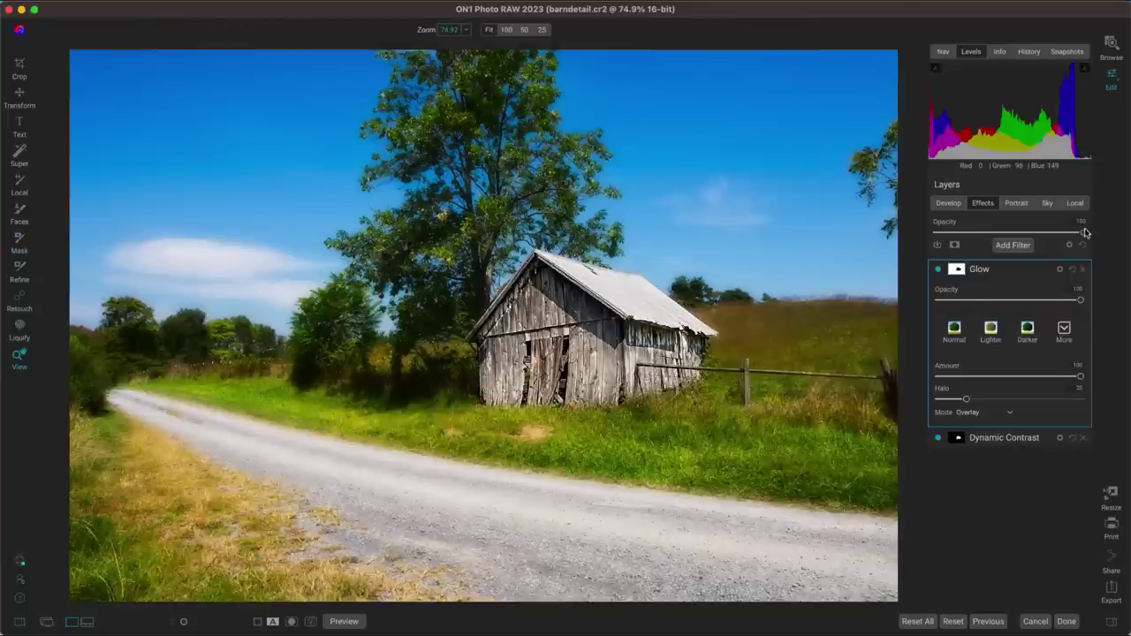
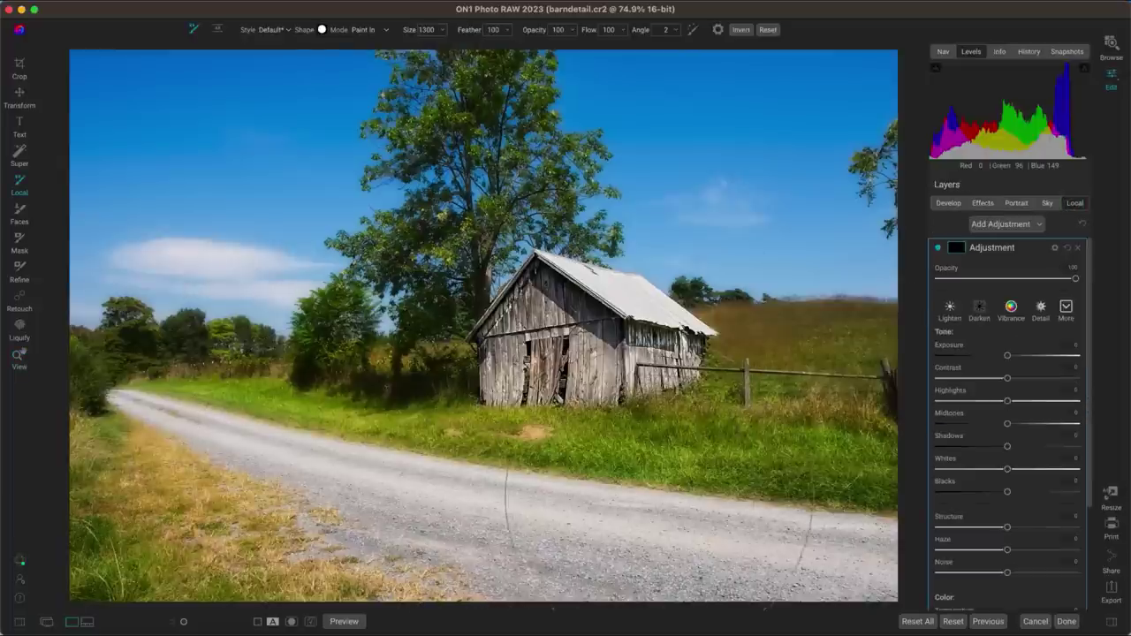
Step: Set the local adjustment to the Darken style with a brush size of 1000, and rename it Burn road
left_click(979, 310)
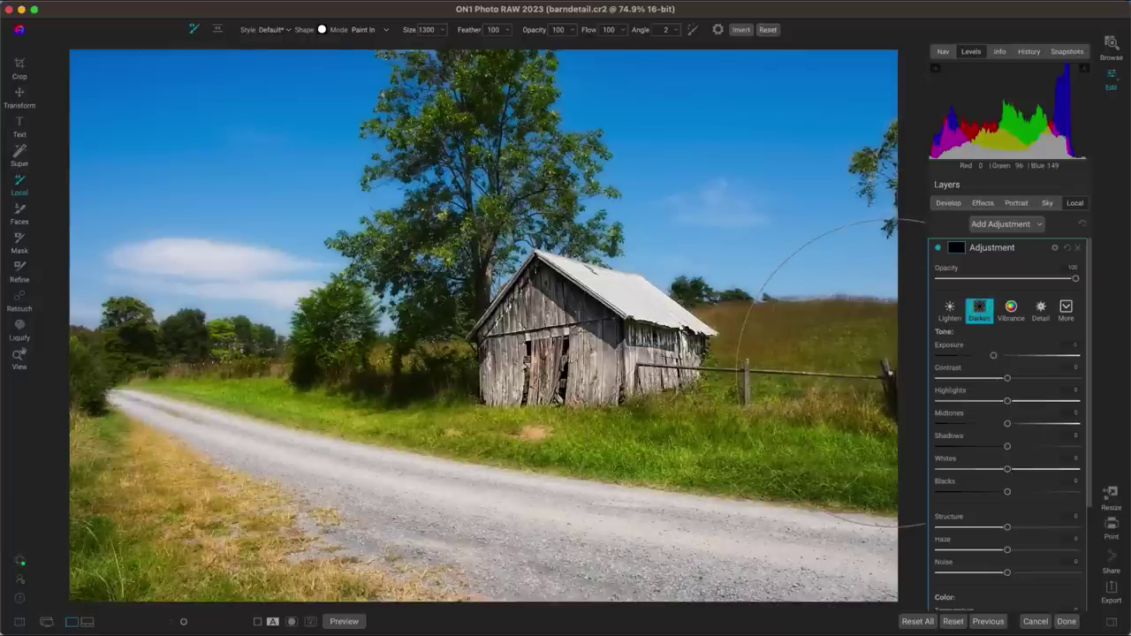
key("bracketleft")
key("bracketleft")
key("bracketleft")
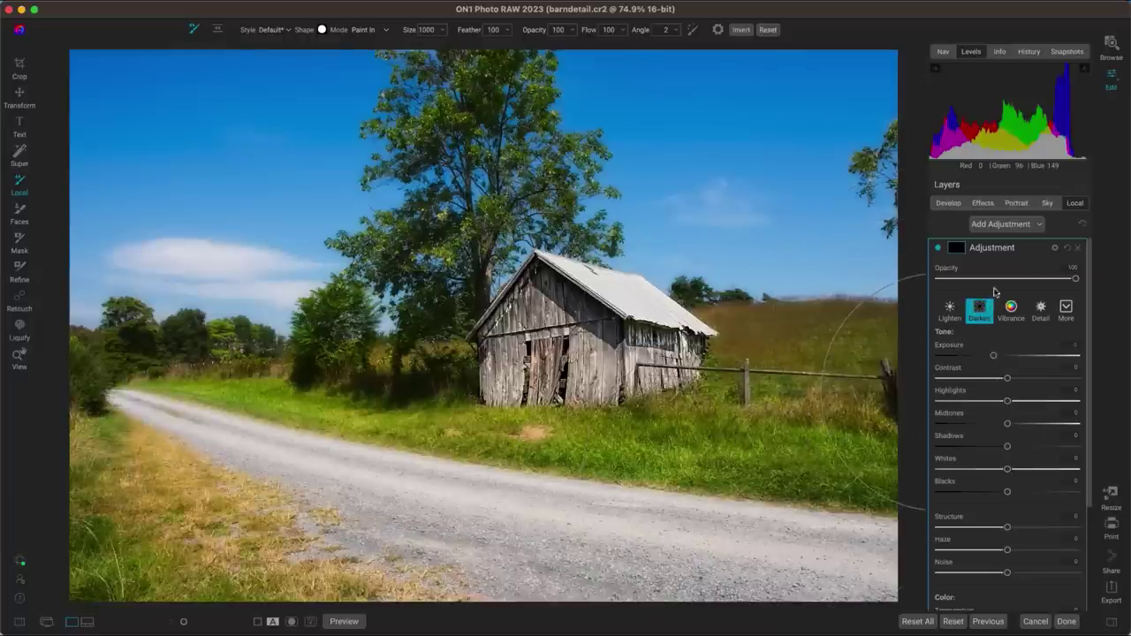
double_click(991, 250)
type("Burn road")
key("Return")
Step: Paint the Burn road adjustment over the road and foreground grass, and set its midtones to 13 and contrast to 34
mouse_move(817, 499)
left_mouse_down()
mouse_move(822, 550)
mouse_move(536, 557)
mouse_move(408, 549)
mouse_move(121, 457)
left_mouse_up()
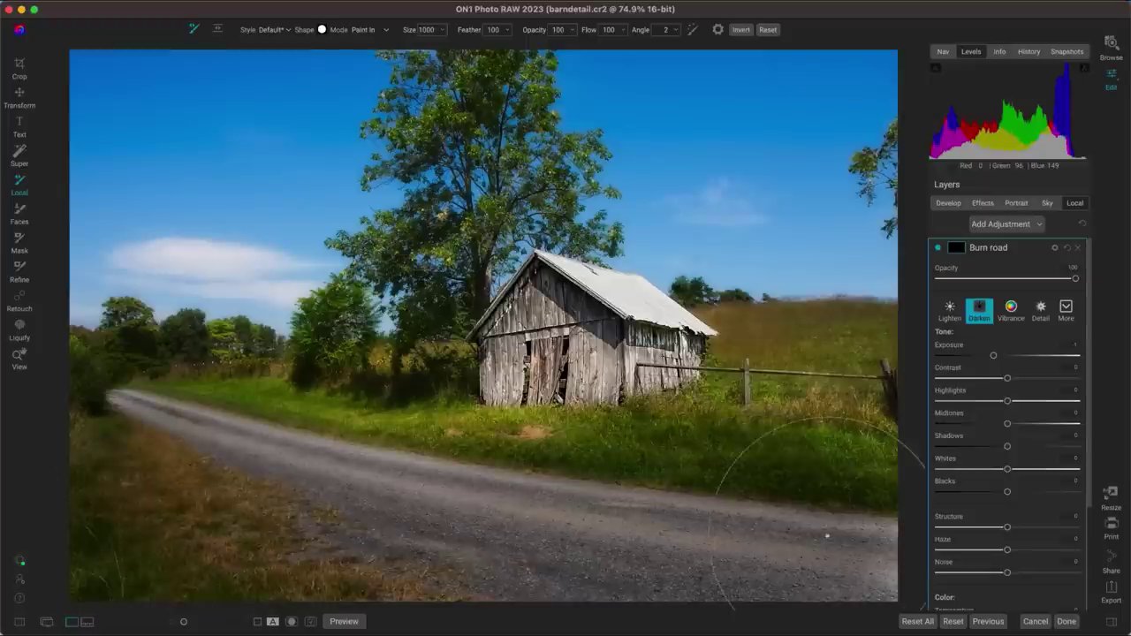
mouse_move(846, 559)
left_mouse_down()
mouse_move(709, 569)
mouse_move(334, 512)
mouse_move(191, 469)
mouse_move(539, 508)
mouse_move(852, 524)
mouse_move(803, 531)
mouse_move(799, 396)
mouse_move(832, 385)
mouse_move(893, 432)
mouse_move(690, 532)
mouse_move(243, 549)
mouse_move(204, 478)
mouse_move(293, 460)
mouse_move(390, 490)
mouse_move(587, 505)
left_mouse_up()
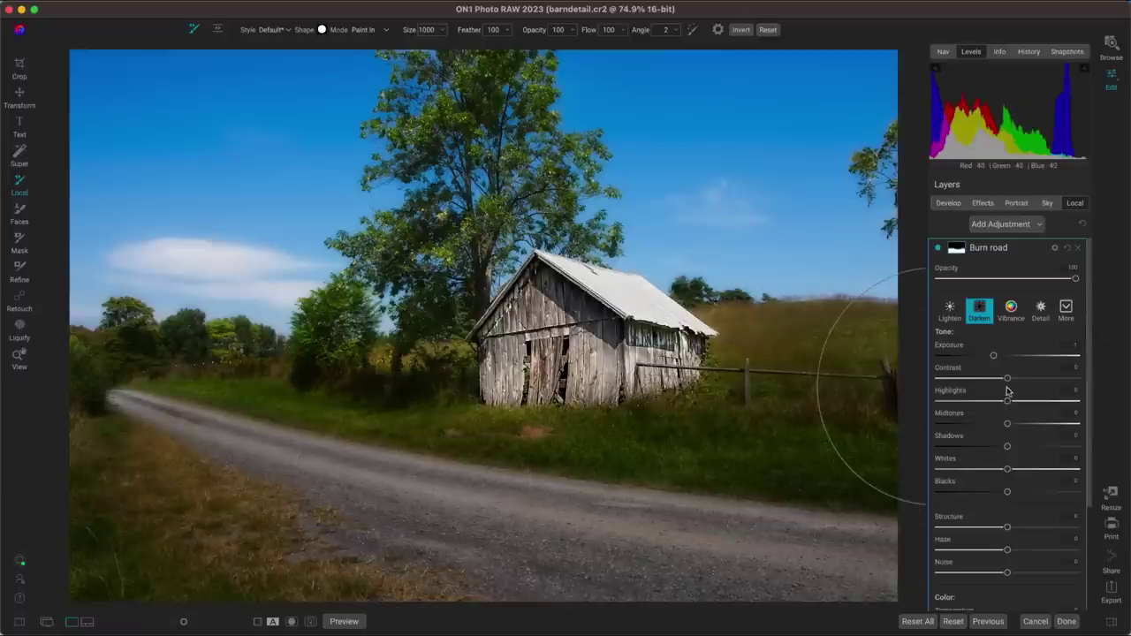
left_click_drag(1008, 427, 1016, 425)
left_click_drag(1007, 378, 1030, 379)
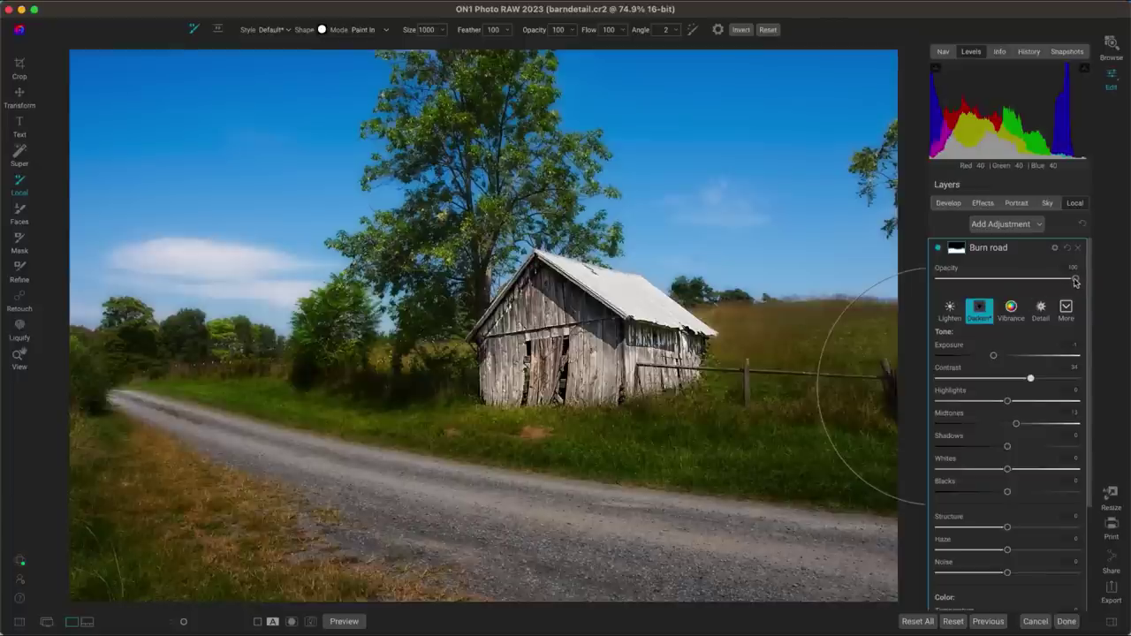
Step: Reduce the Burn road adjustment's opacity to 57 and compare the photo with the preview off and on
mouse_move(1068, 281)
left_mouse_down()
mouse_move(977, 280)
mouse_move(1015, 284)
left_mouse_up()
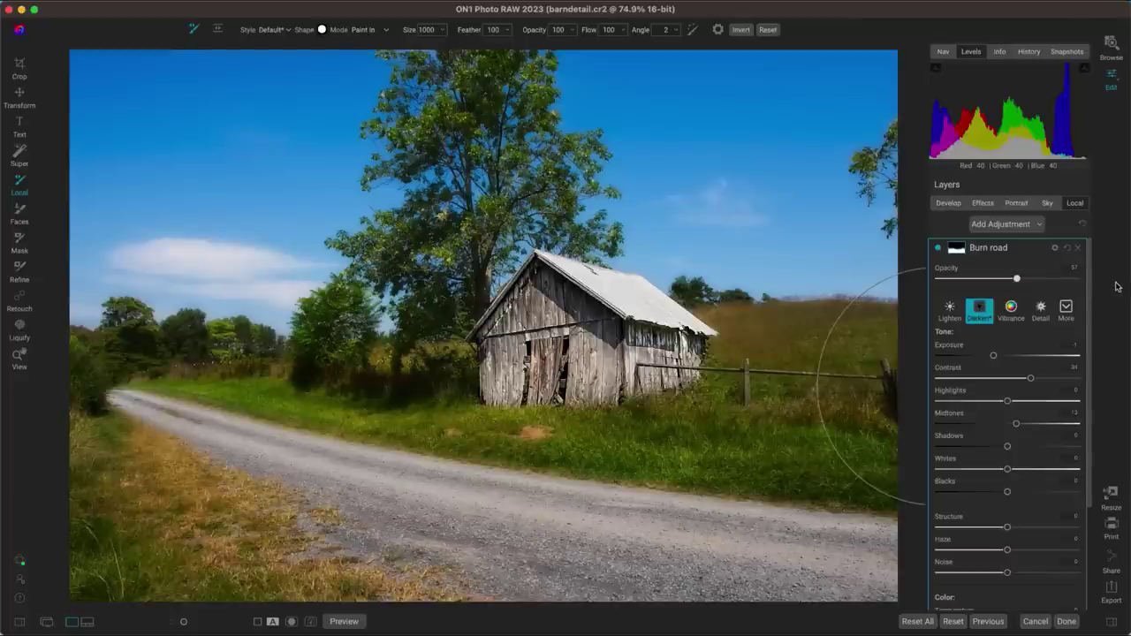
key("super+p")
key("super+p")
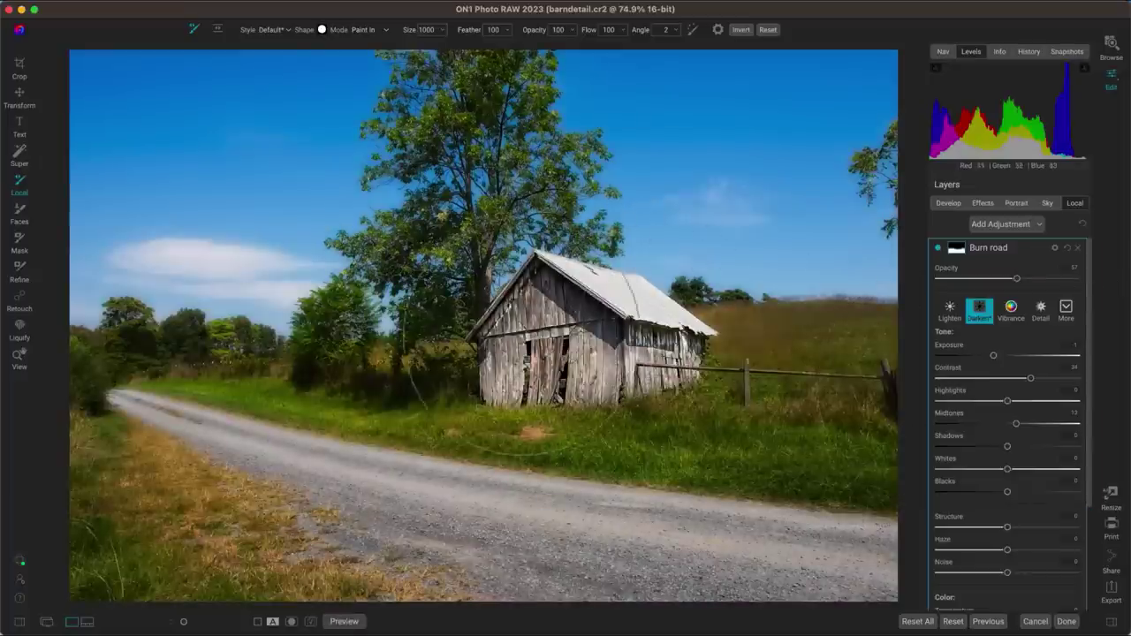
key("z")
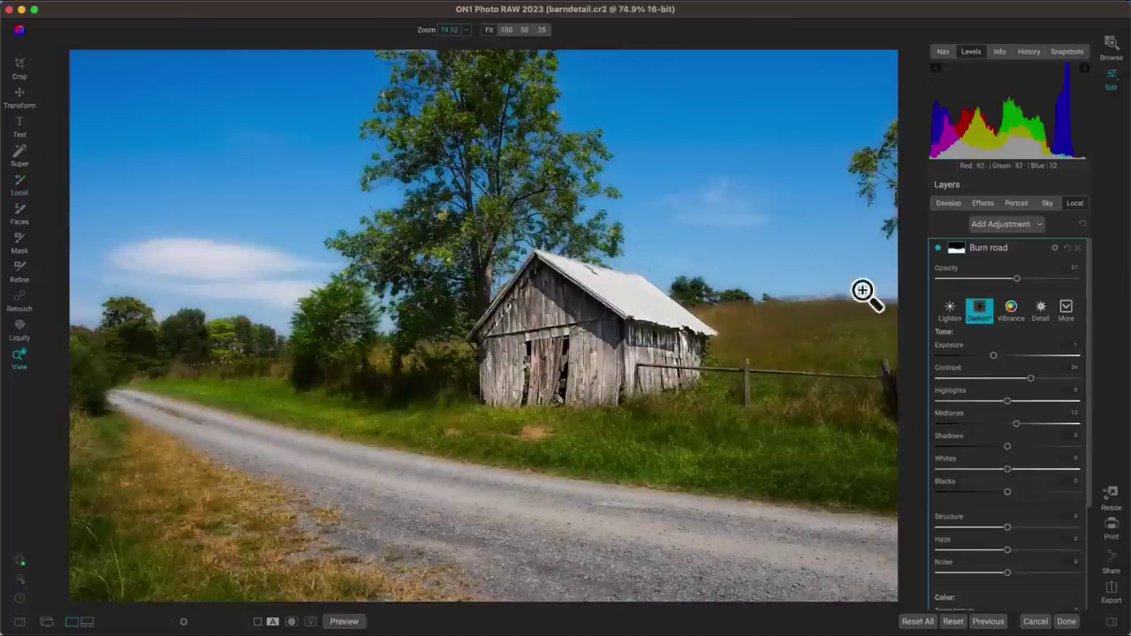
Step: Reduce the opacity of the barn's Dynamic Contrast filter to 79 and compare the photo with all edits off and on
left_click(982, 203)
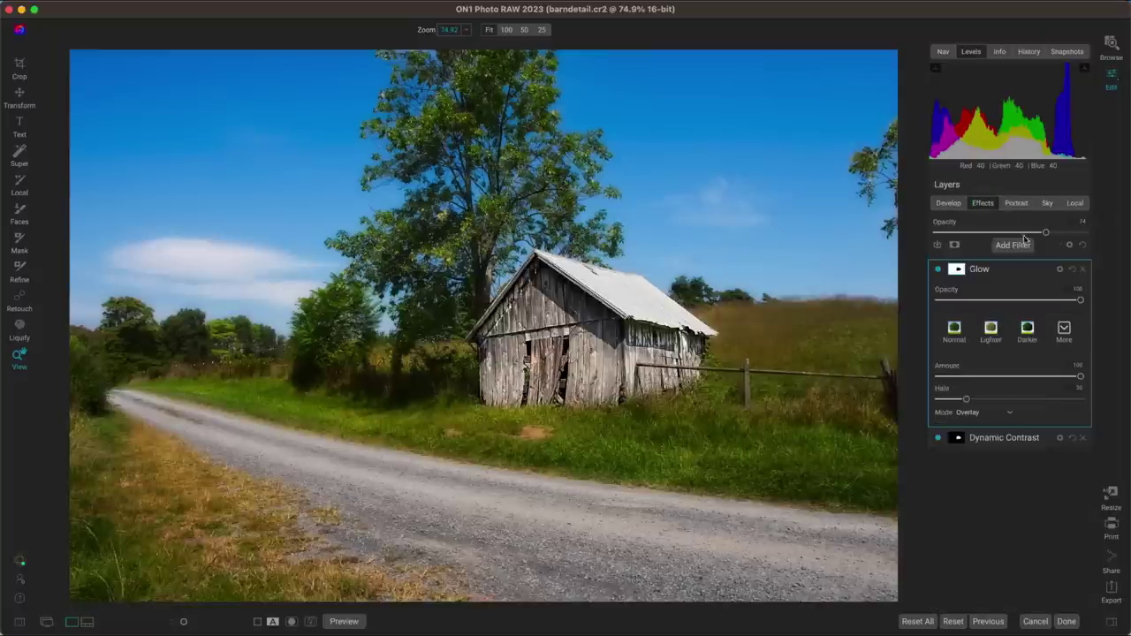
left_click(1048, 437)
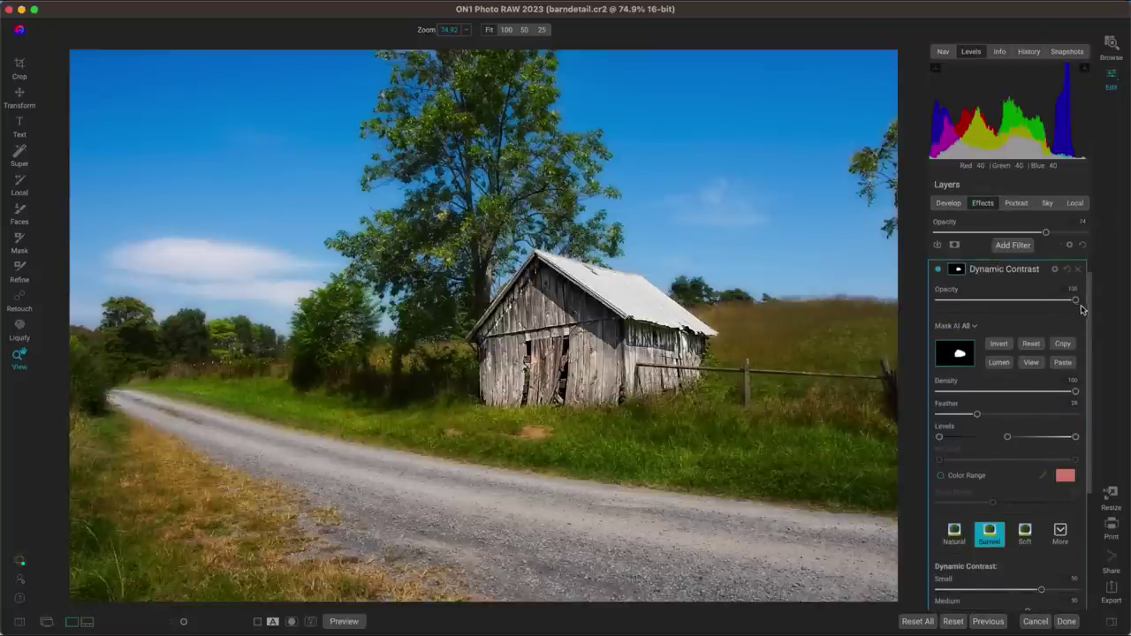
left_click_drag(1075, 300, 1047, 314)
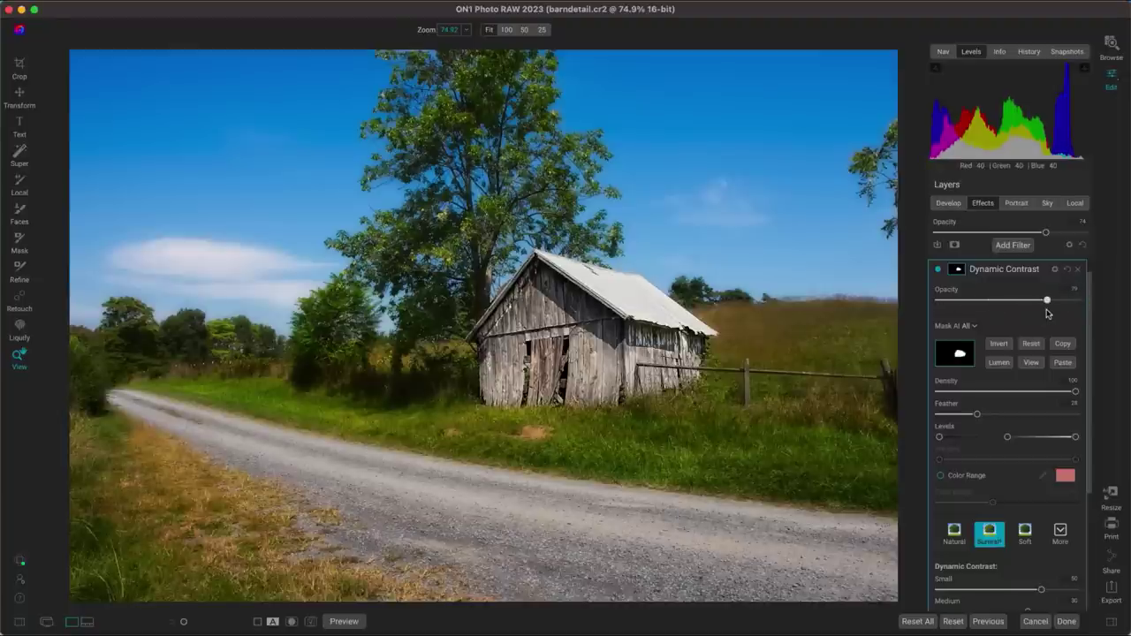
key("super+p")
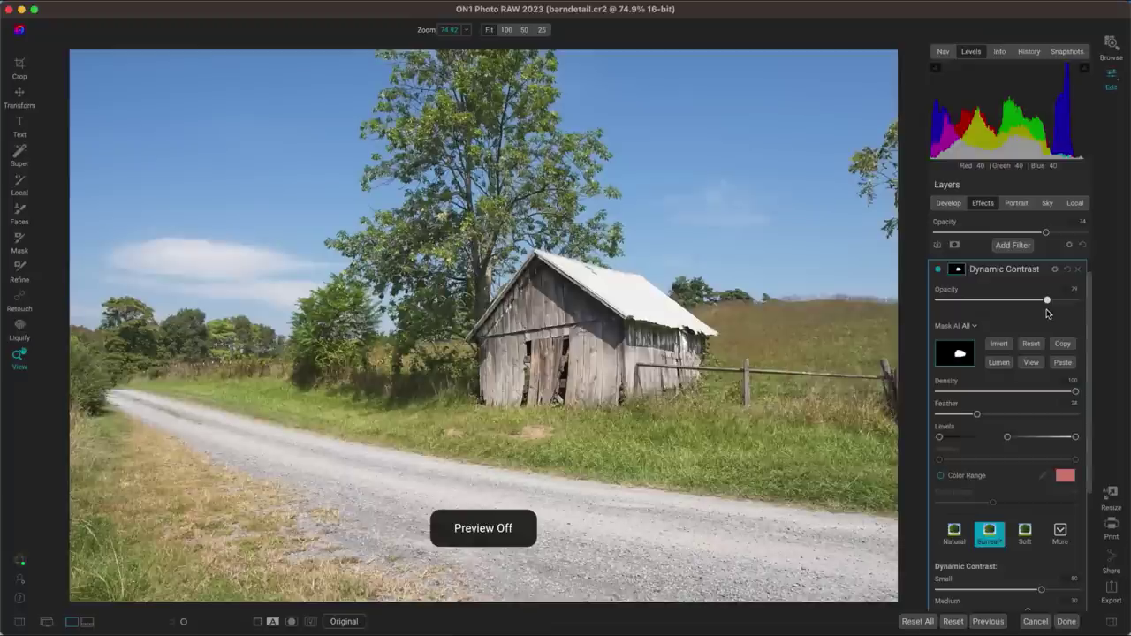
key("super+p")
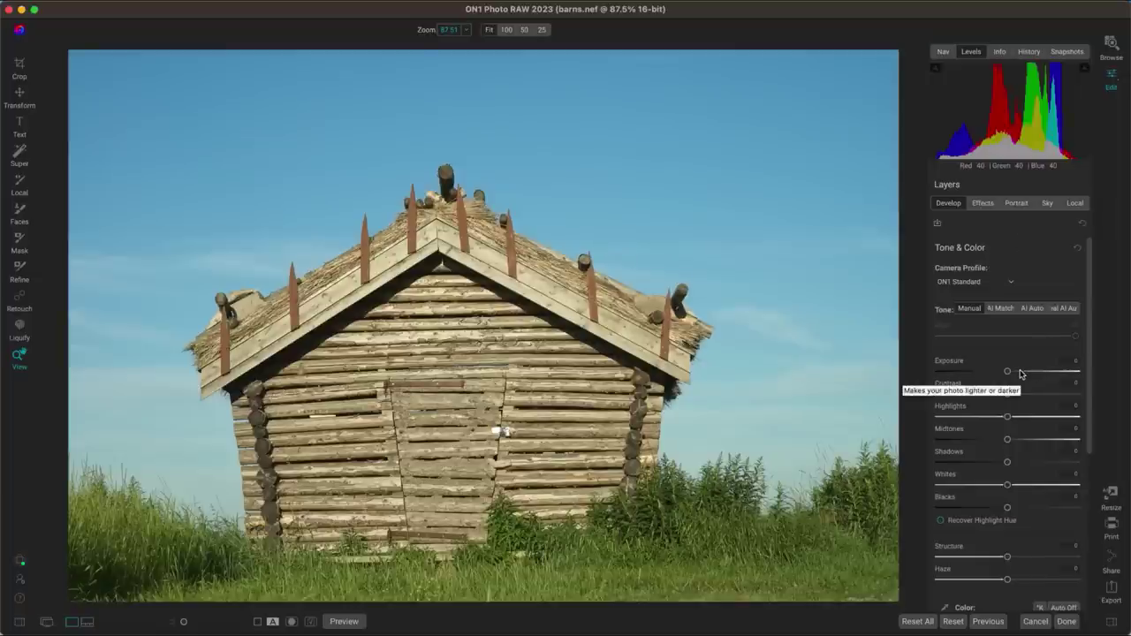
Step: Set the log barn photo's exposure to -0.85, midtones to 22 and whites to 7, and compare it before and after
left_click_drag(1008, 373, 993, 376)
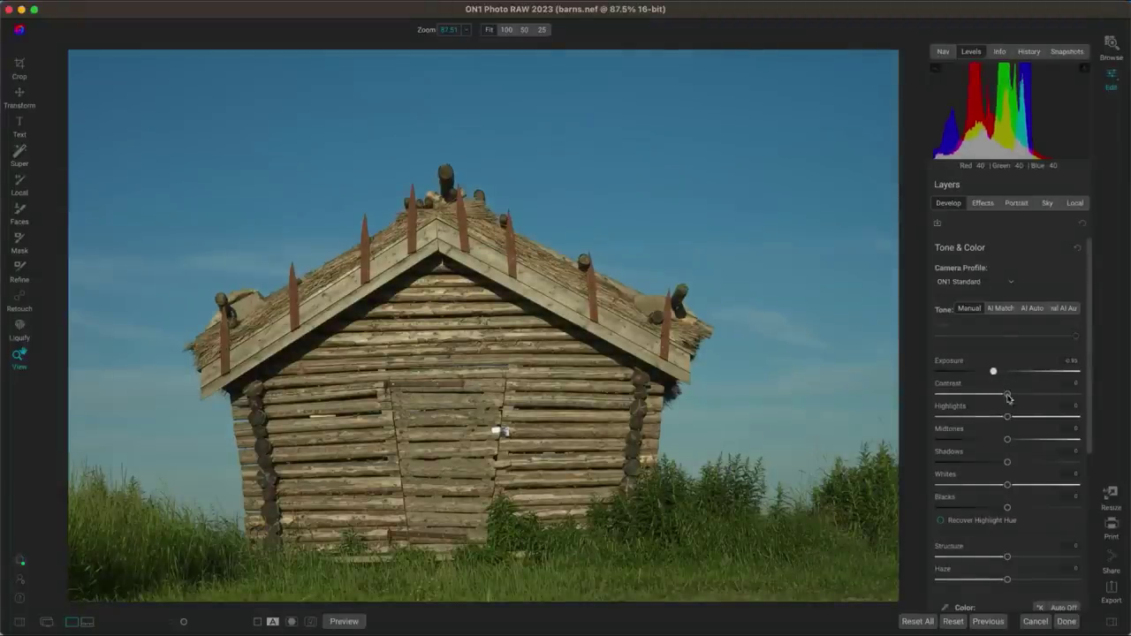
left_click_drag(1009, 441, 1023, 442)
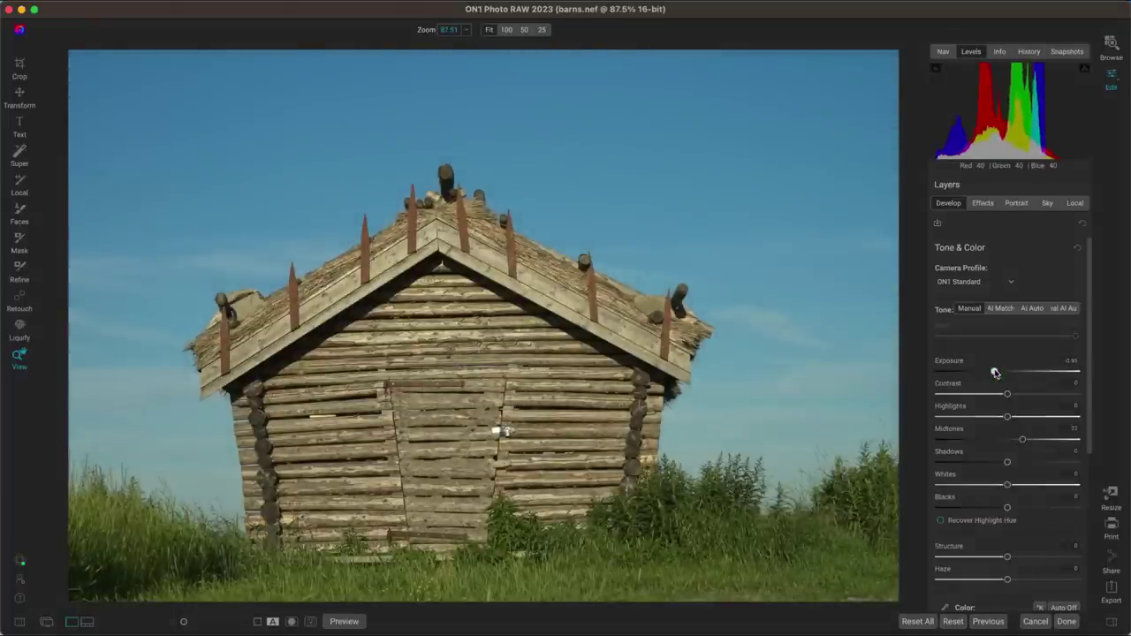
left_click_drag(996, 373, 996, 372)
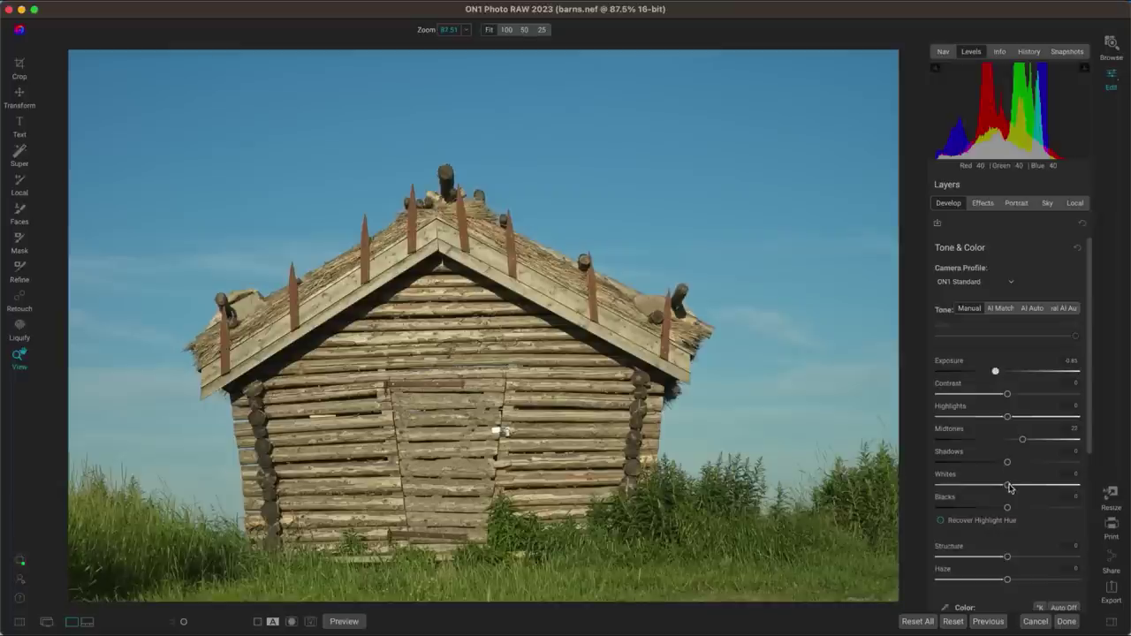
left_click_drag(1007, 484, 1012, 486)
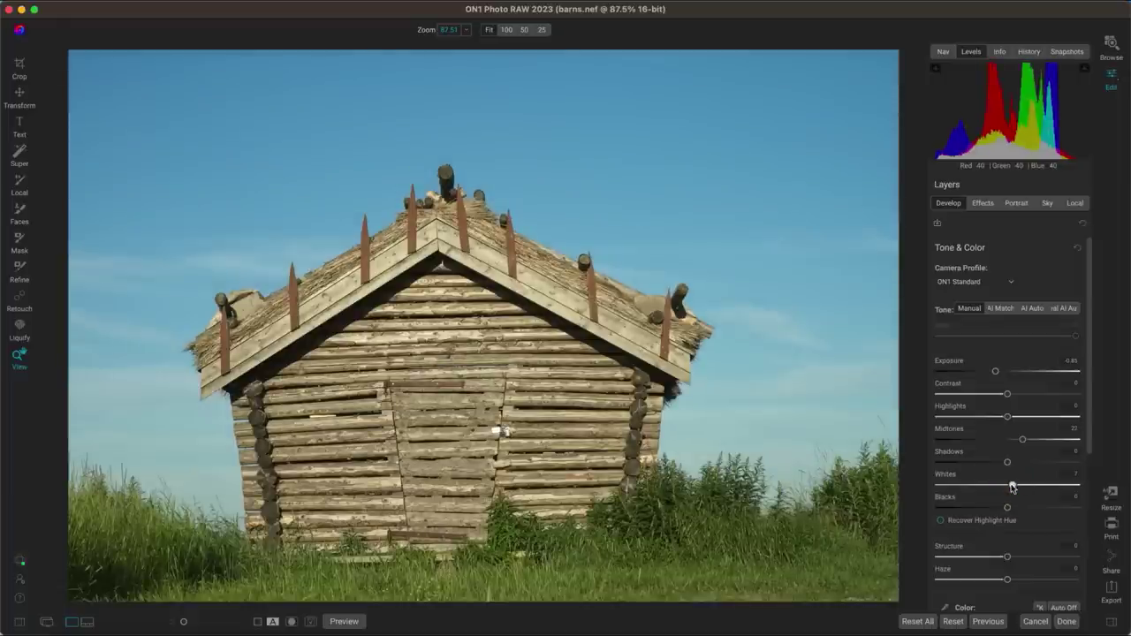
key("backslash")
key("backslash")
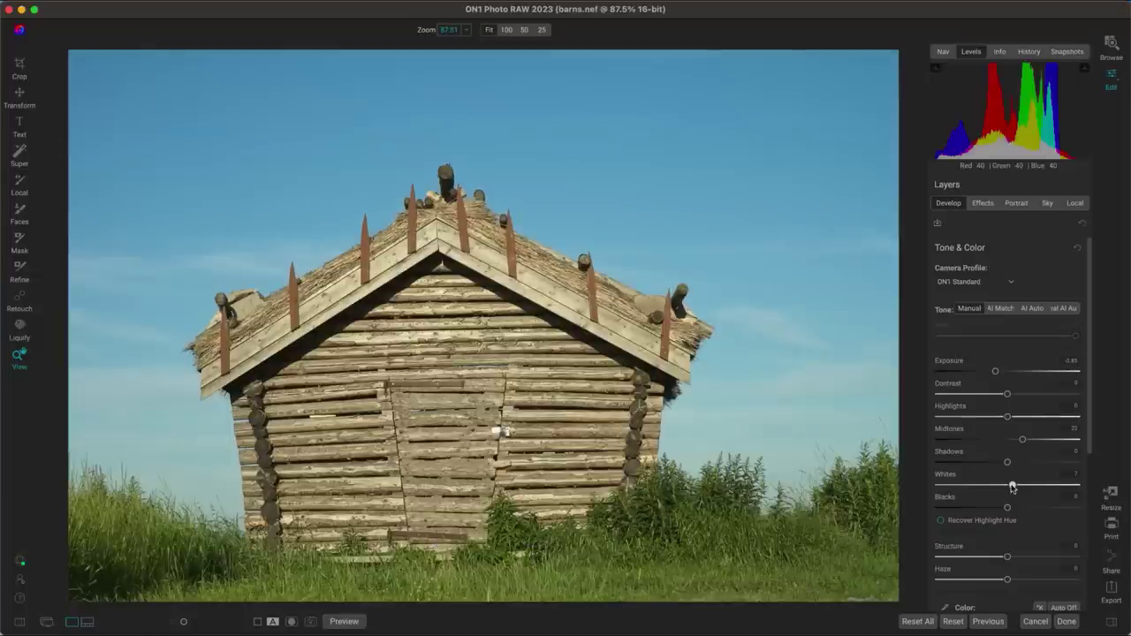
Step: Compare the photo before and after the tone edits, and inspect the Sky Swap AI mask in black and white
key("backslash")
key("backslash")
left_click(1047, 203)
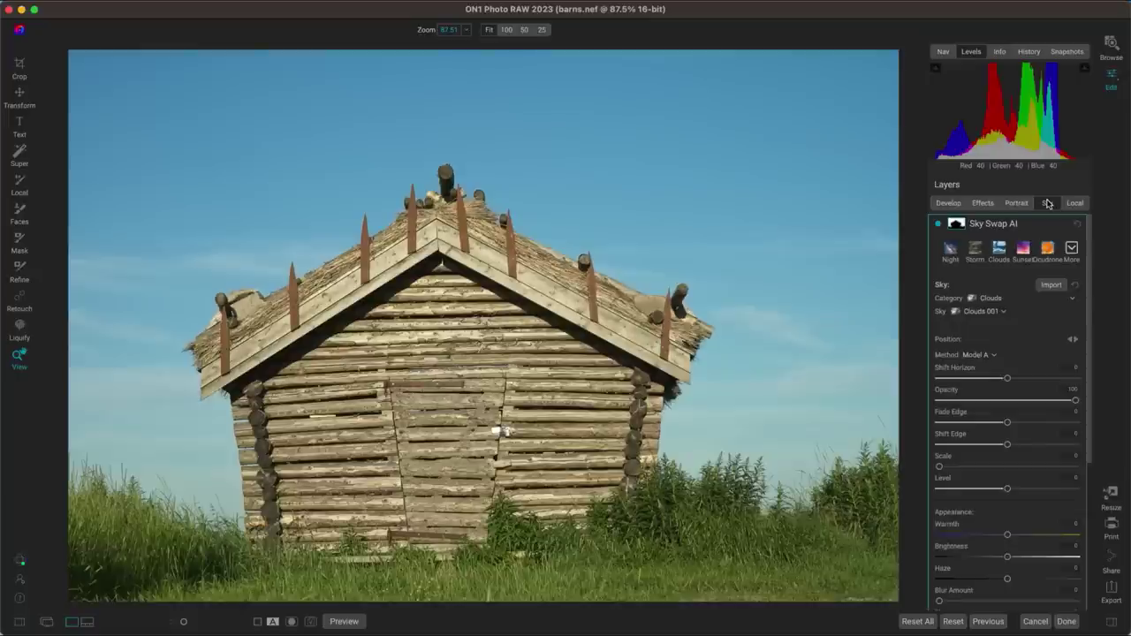
left_click(963, 224)
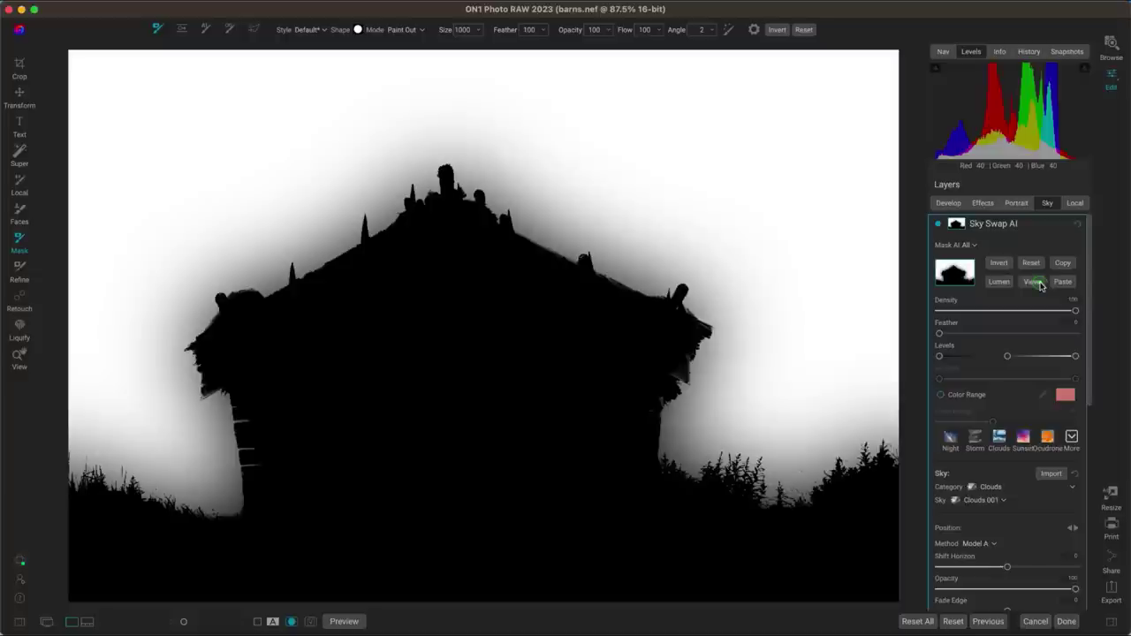
left_click(1034, 282)
left_click(1034, 283)
left_click(963, 223)
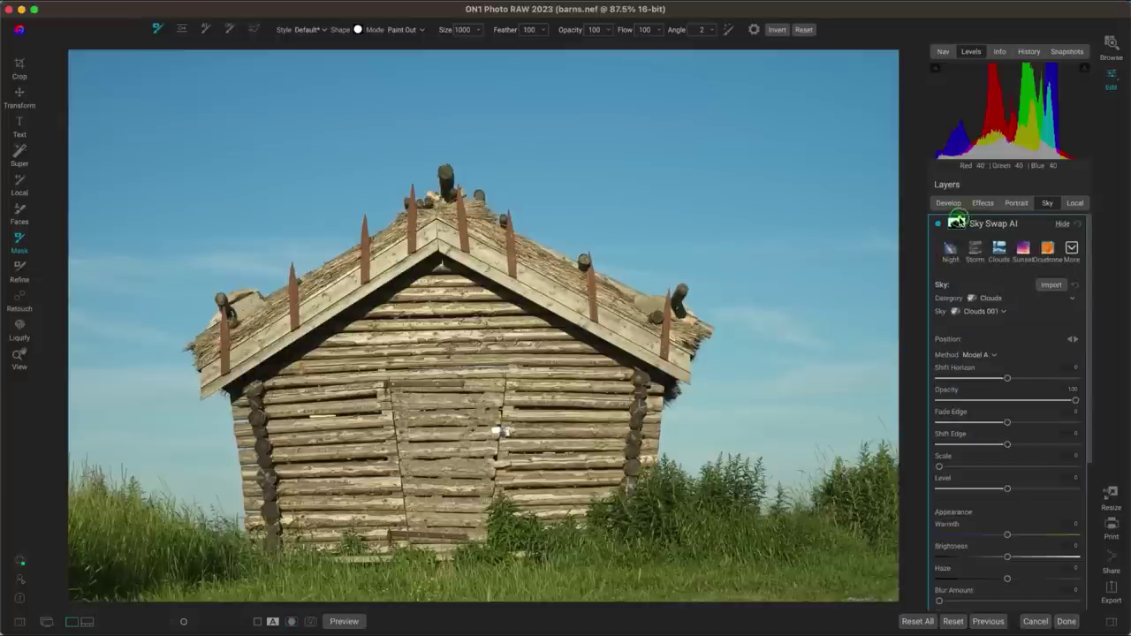
Step: Preview the OcuDrone sky categories in Sky Swap AI and replace the barn's sky with OcuDrone Marshmallow
left_click(999, 300)
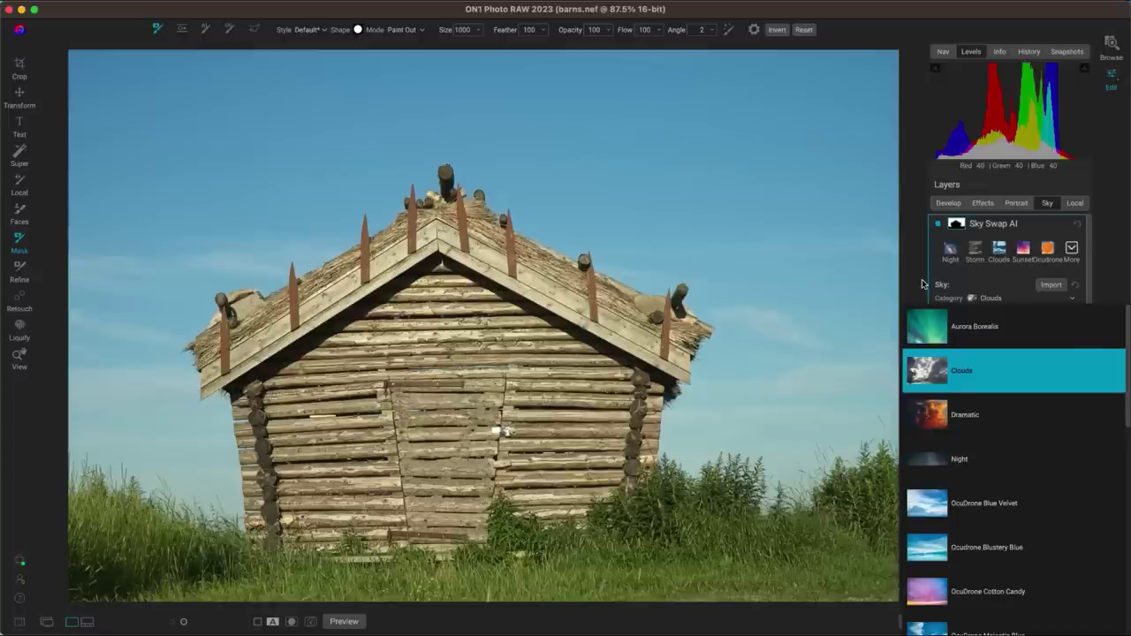
scroll(941, 327, "down", 5)
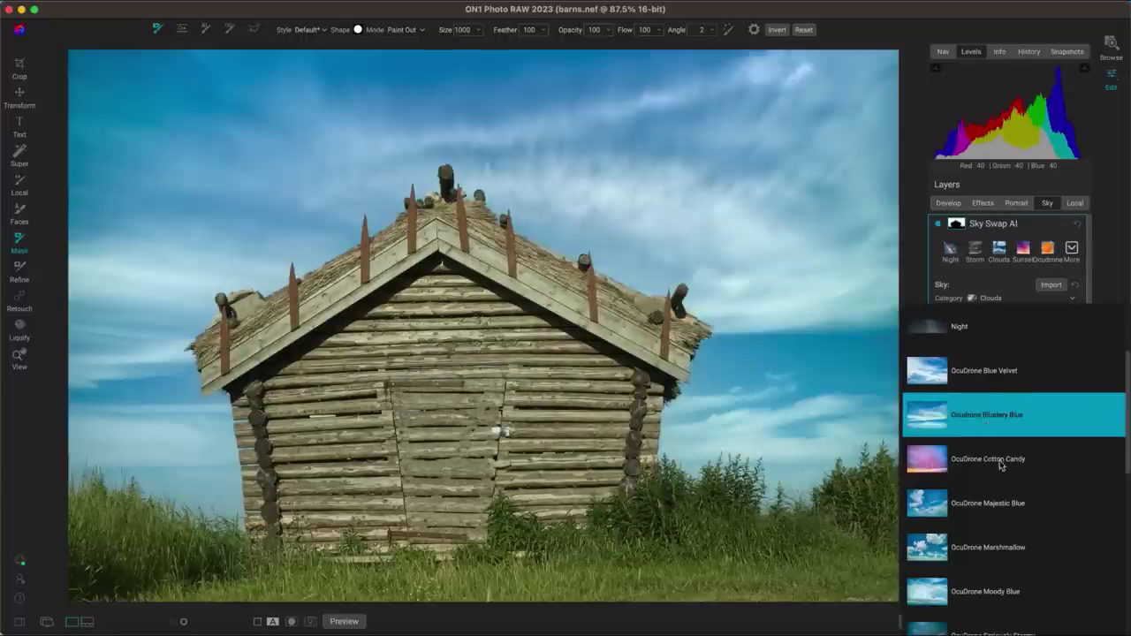
left_click(998, 498)
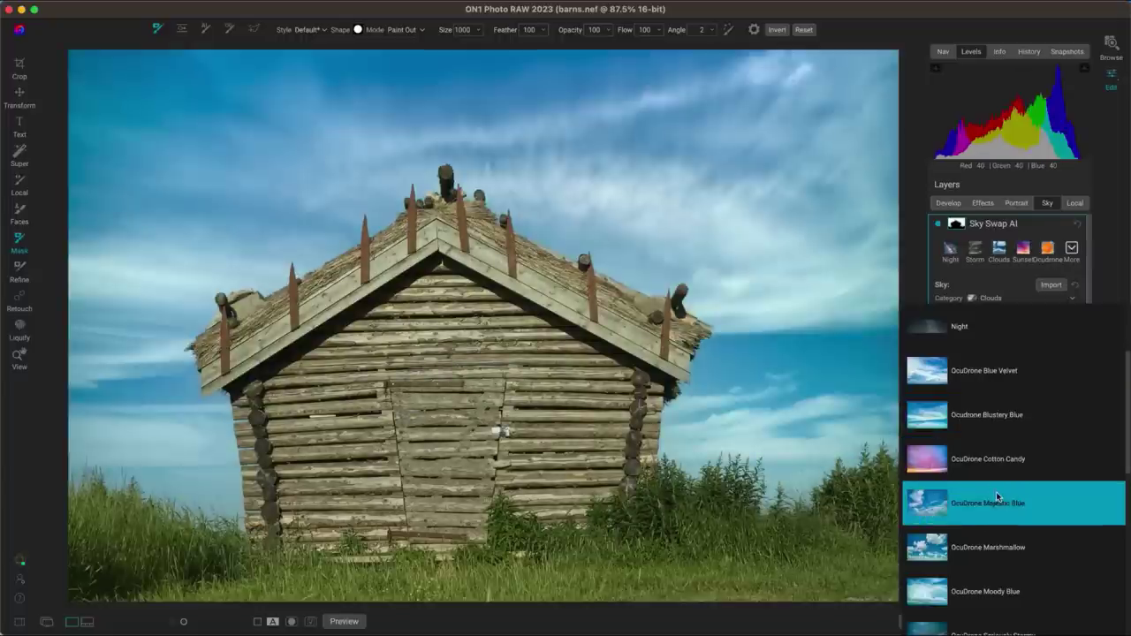
left_click(993, 546)
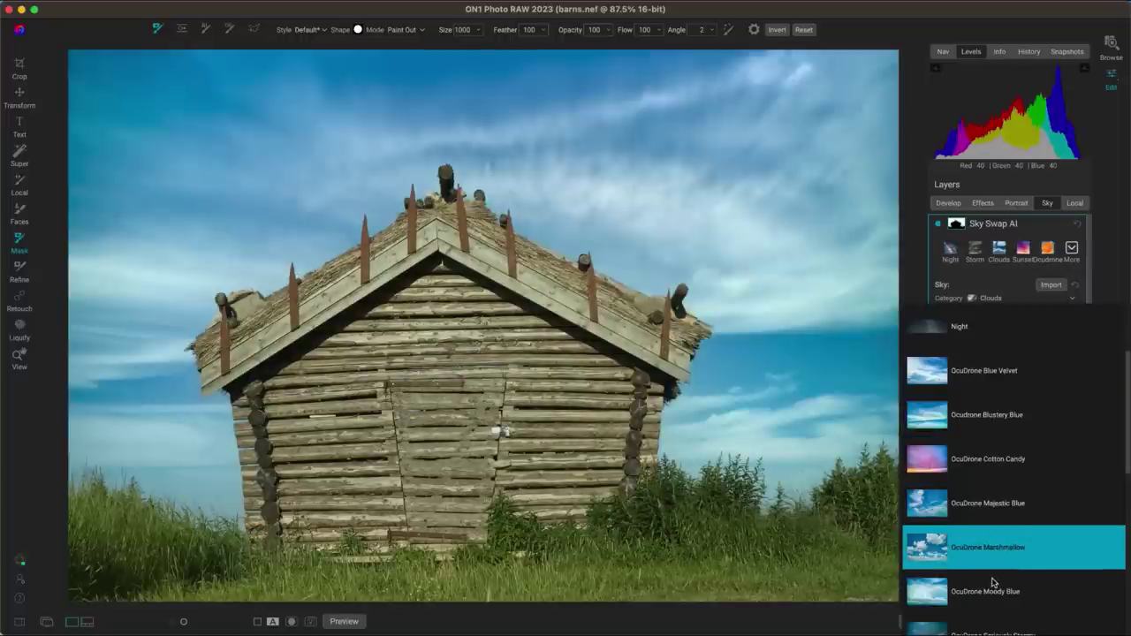
left_click(993, 583)
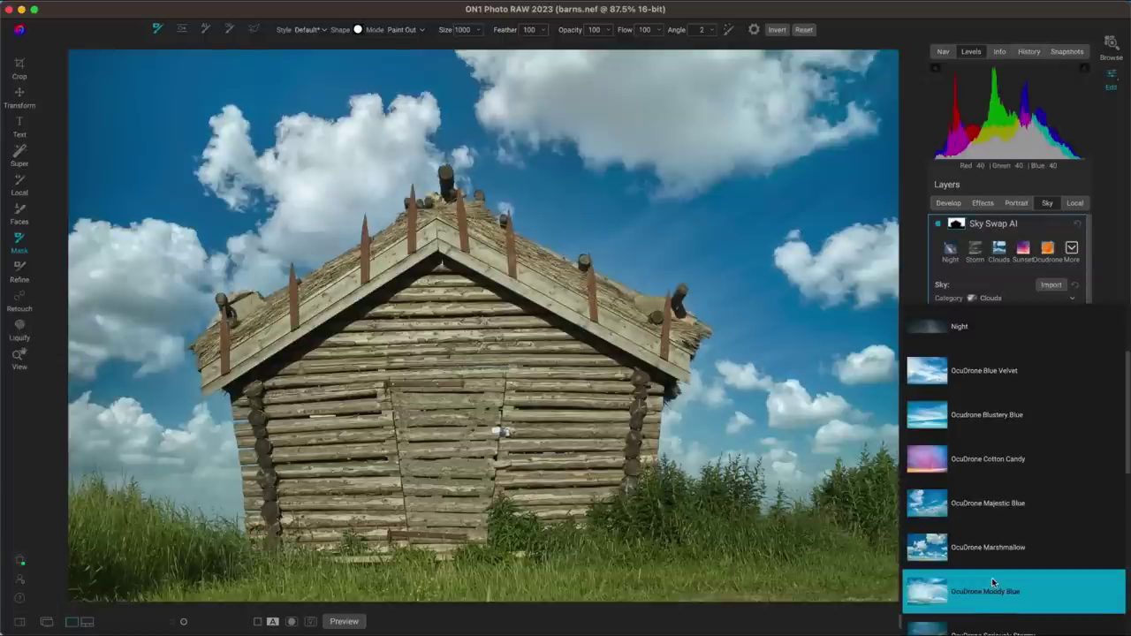
left_click(994, 562)
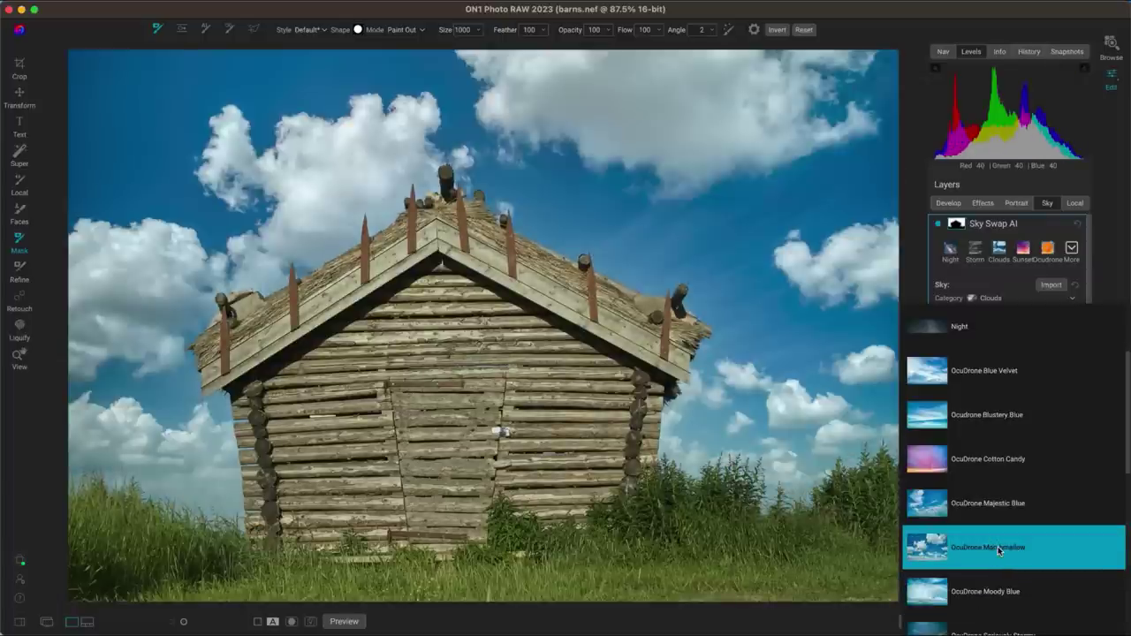
left_click(995, 517)
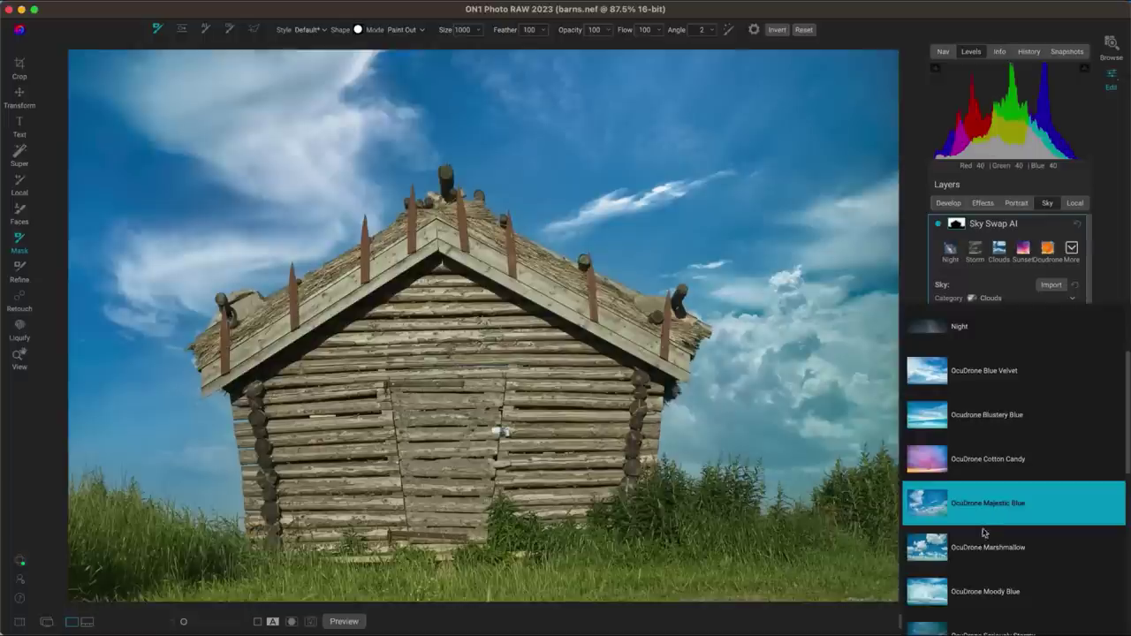
left_click(987, 545)
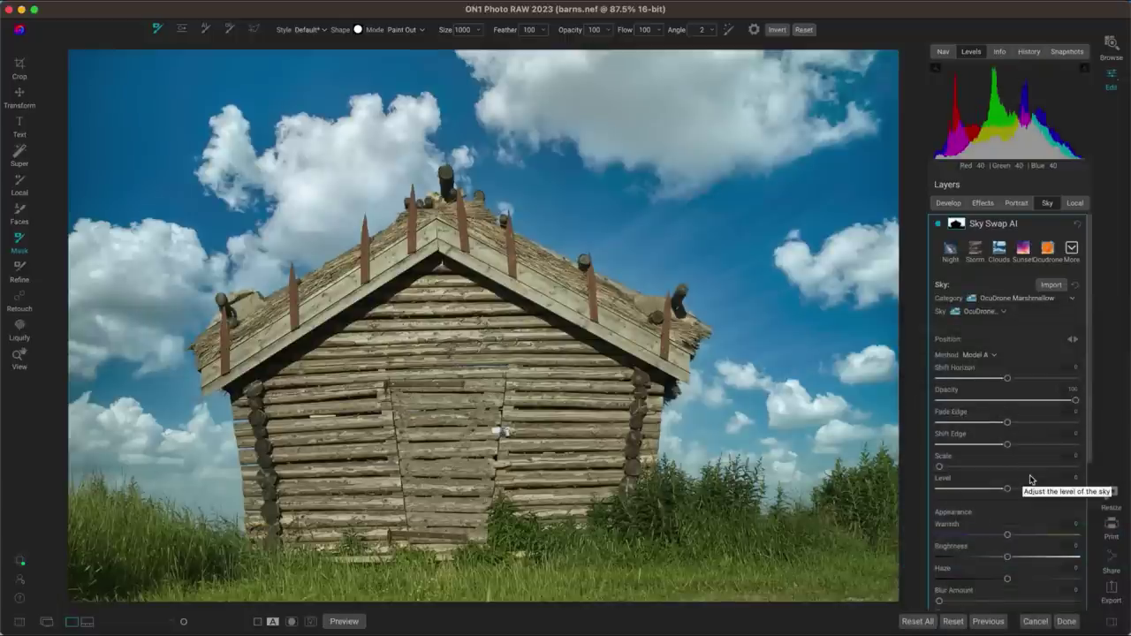
Step: Set the swapped sky's brightness to 75 and its warmth to 34
scroll(1030, 480, "down", 1)
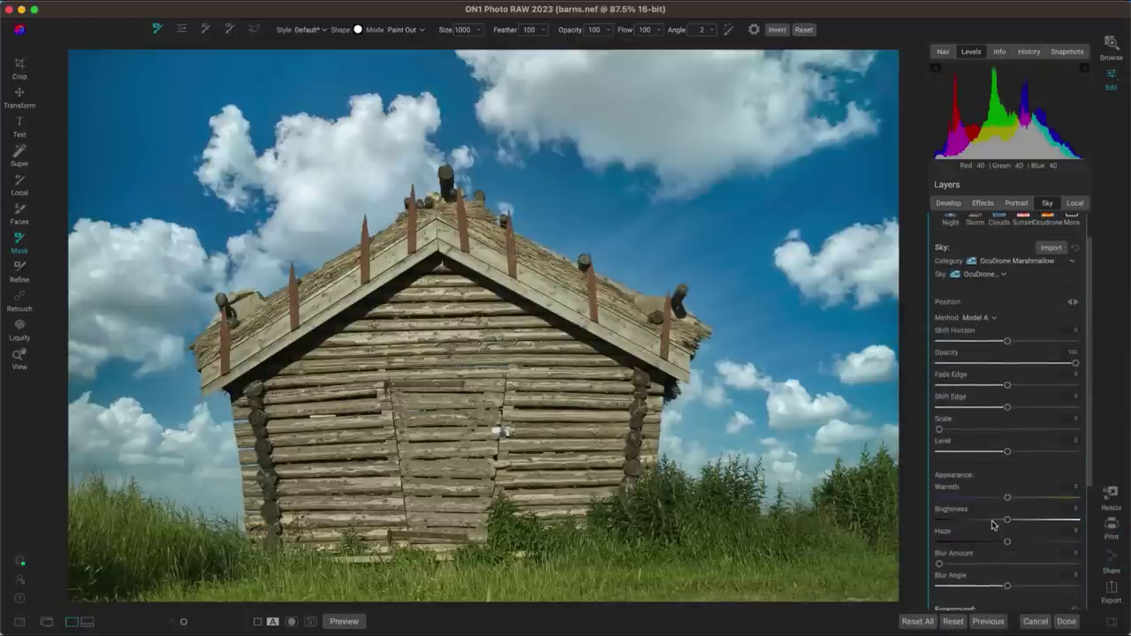
left_click_drag(1023, 523, 1068, 521)
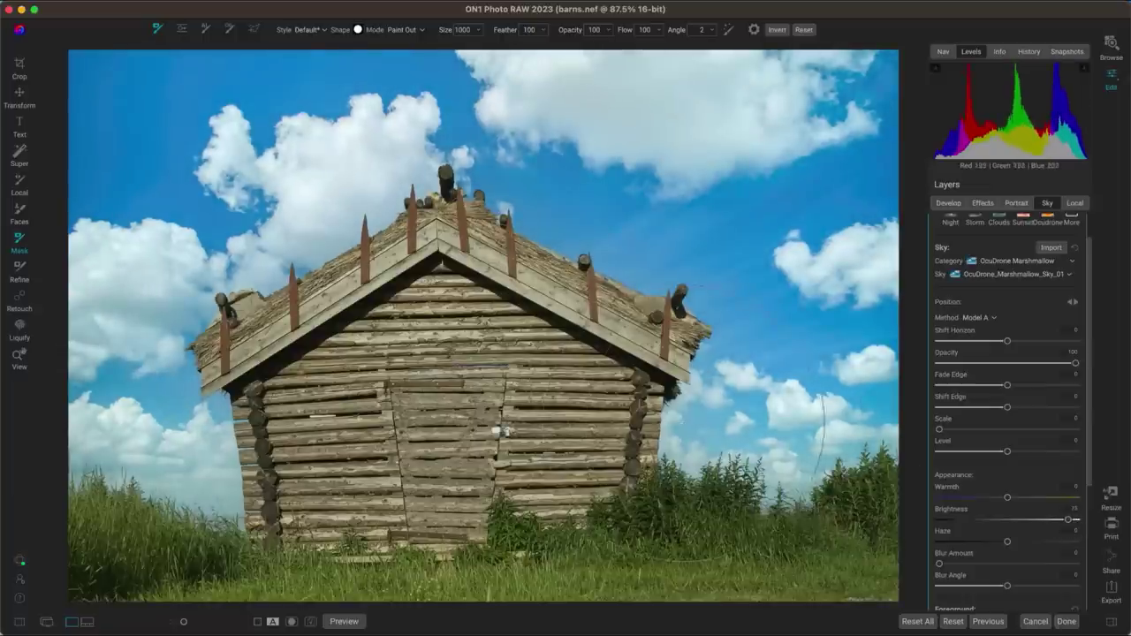
key("z")
left_click_drag(1009, 500, 1048, 506)
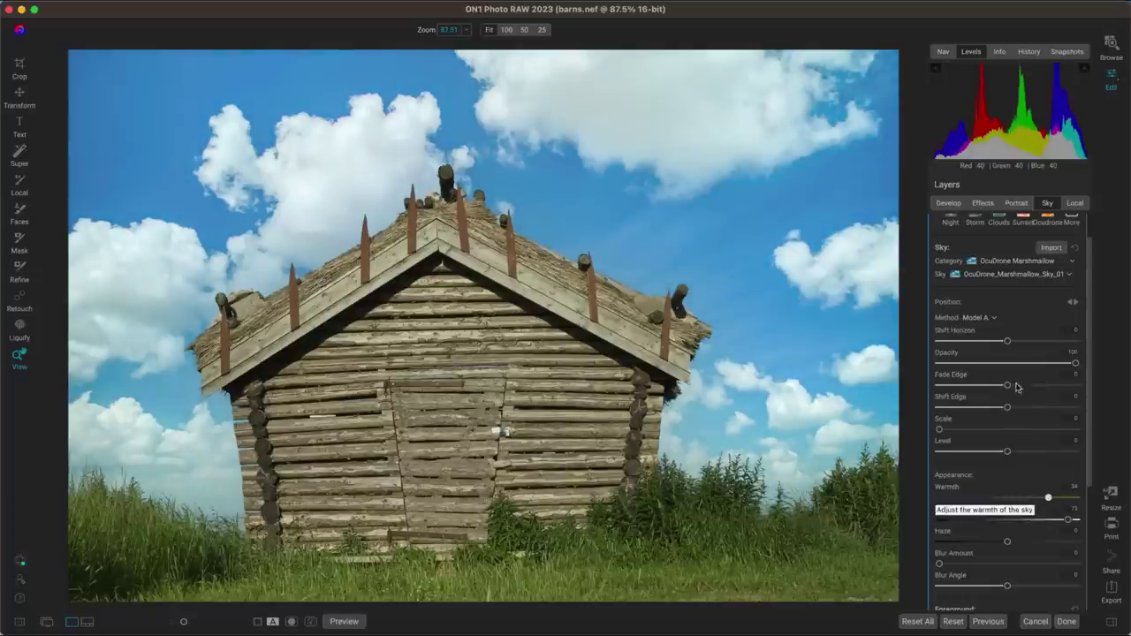
Step: Switch the sky to OcuDrone_Marshmallow_Sky_02, flip it horizontally, and compare the photo with Sky Swap AI off and on
left_click(1059, 275)
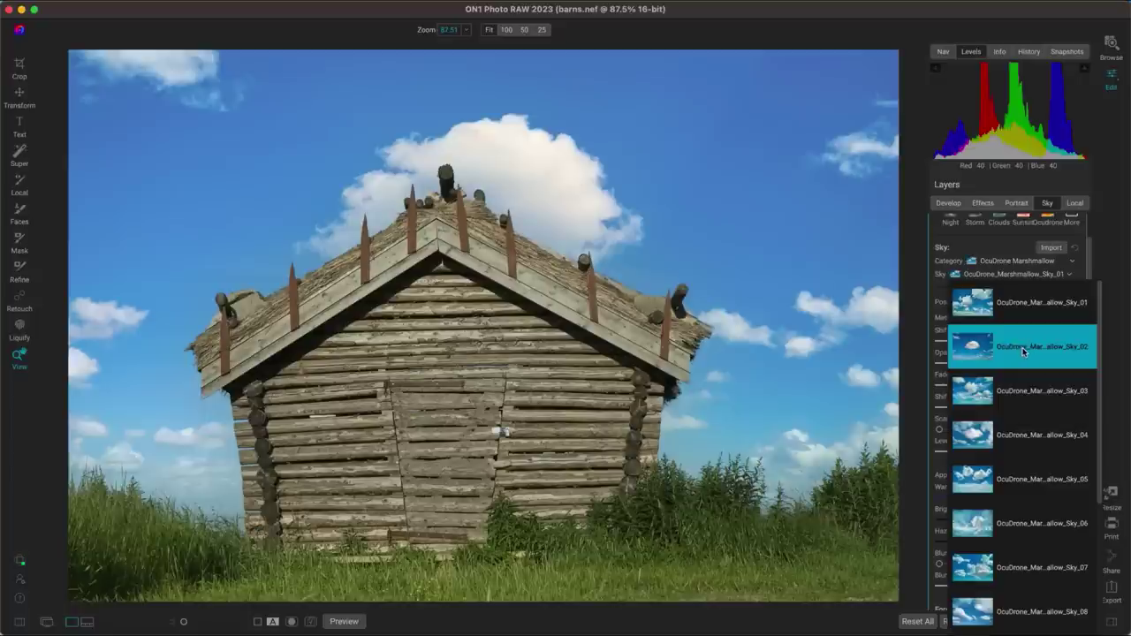
left_click(1021, 350)
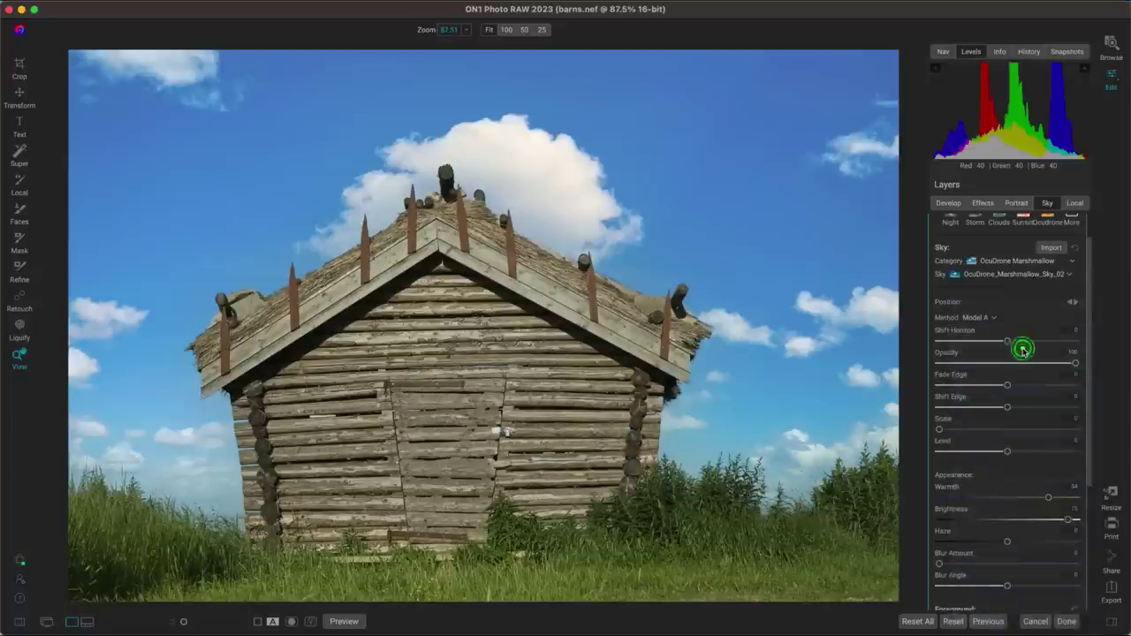
left_click(1071, 305)
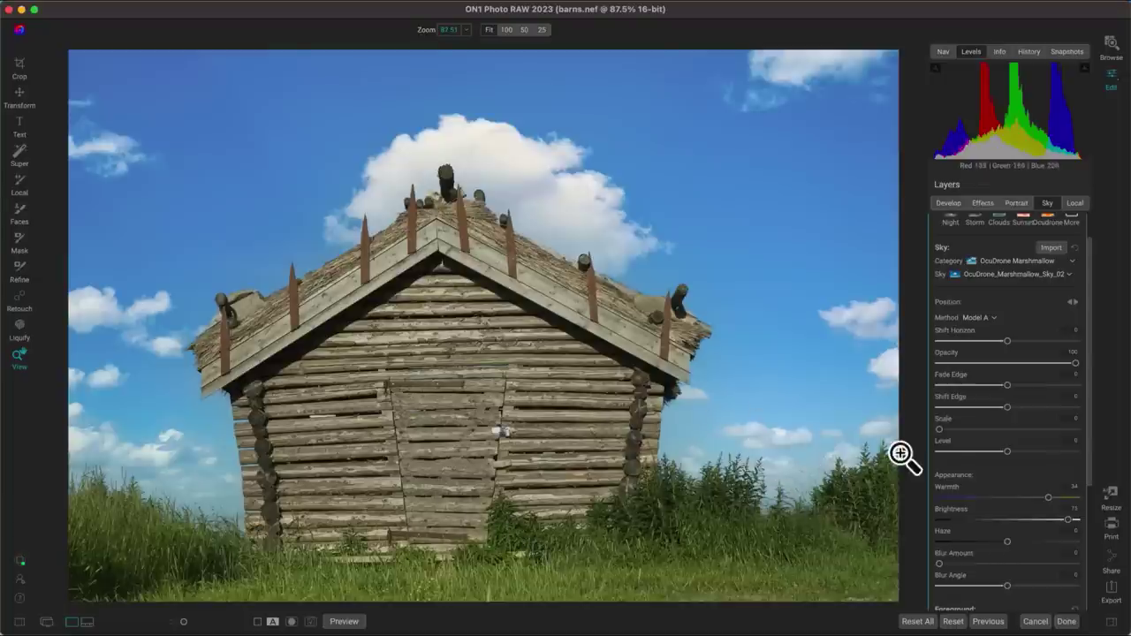
scroll(1015, 303, "up", 2)
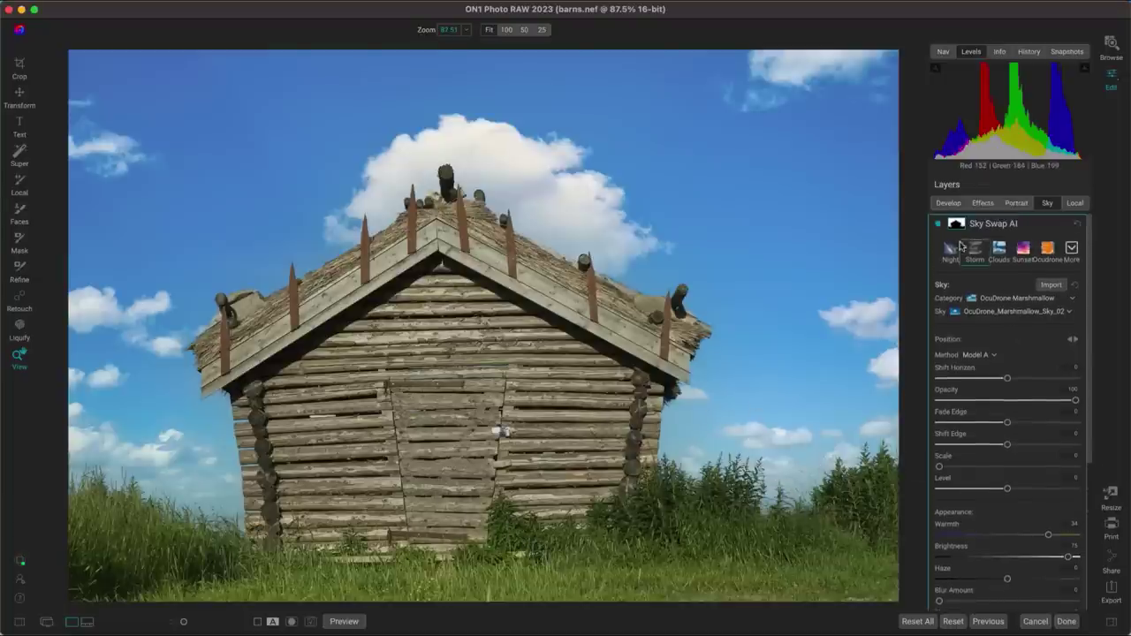
left_click(938, 224)
left_click(938, 225)
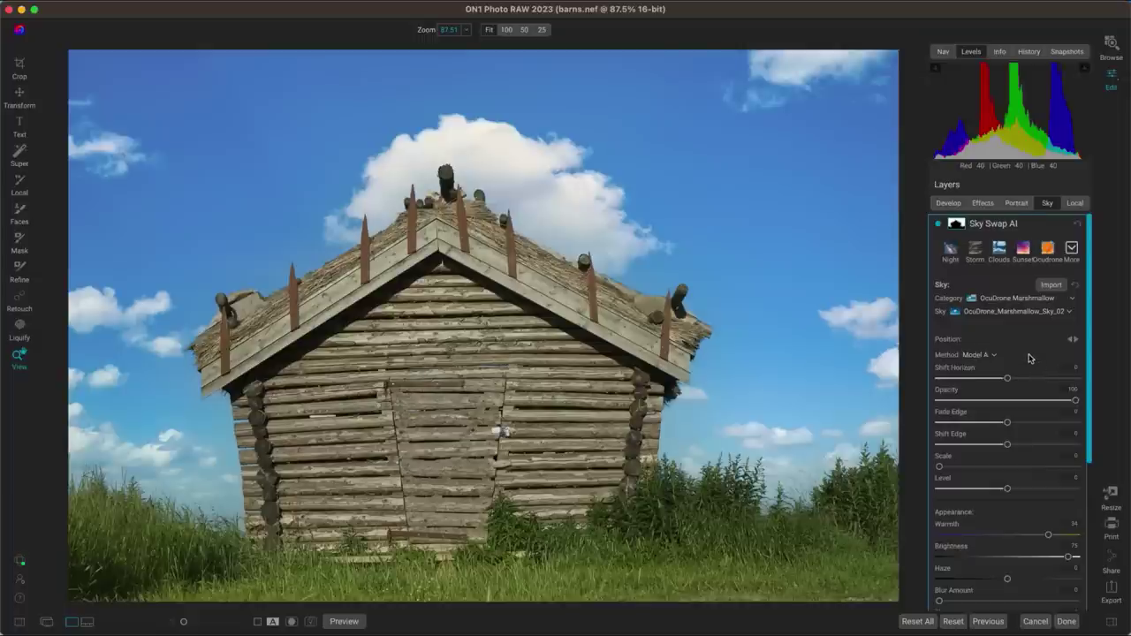
Step: Add a LUTs filter and apply its black-and-white Halide style to the barn photo
left_click(983, 205)
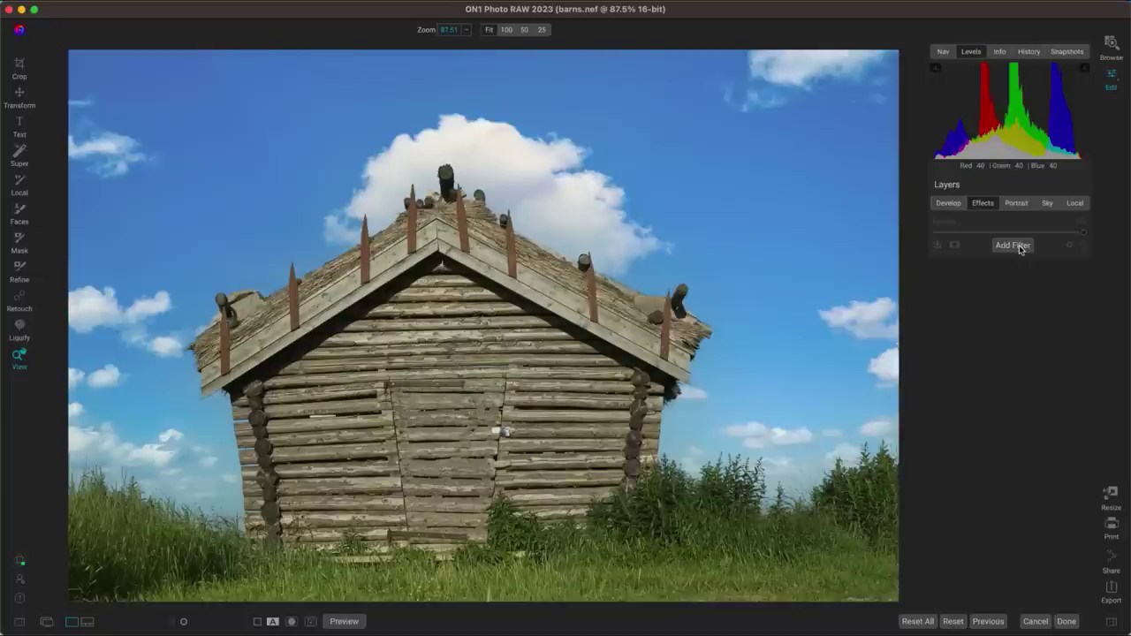
left_click(1014, 245)
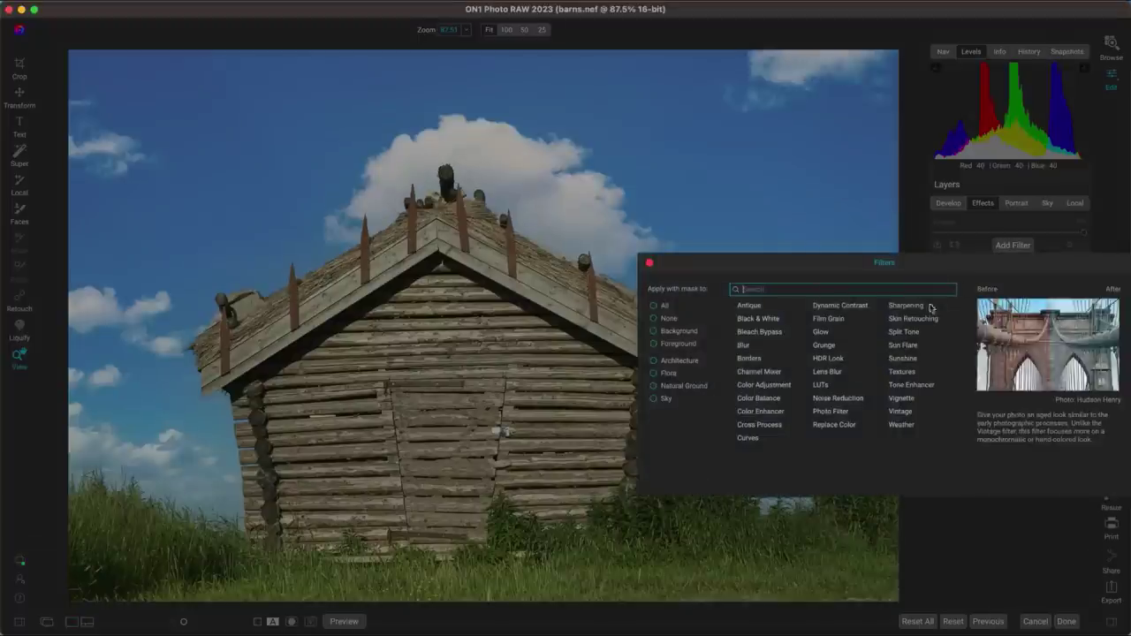
left_click(821, 385)
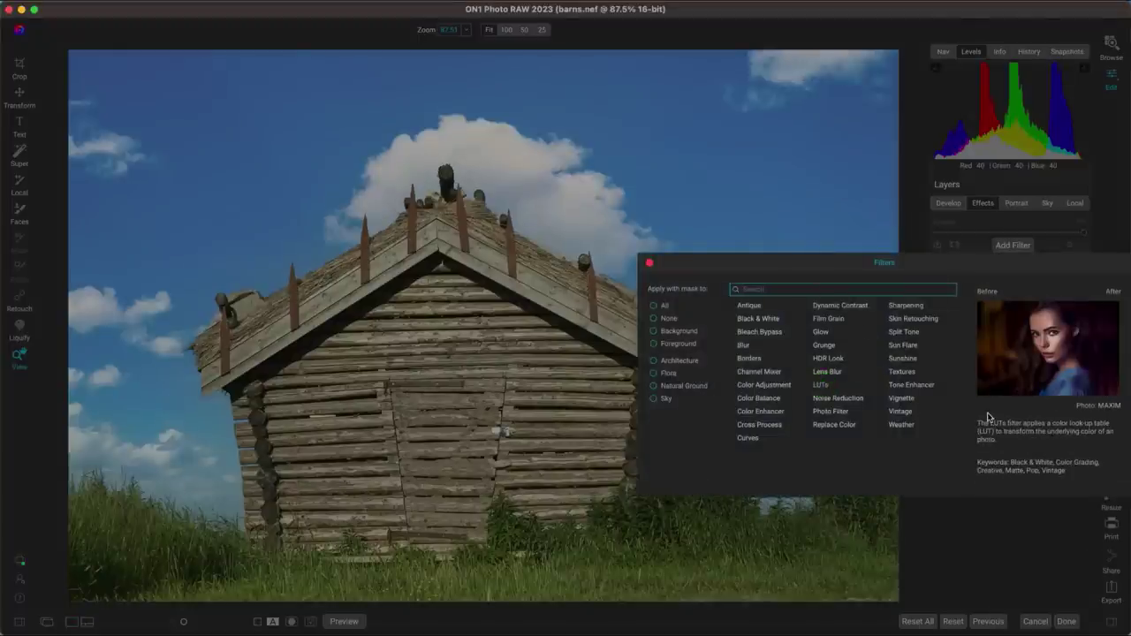
left_click(1069, 336)
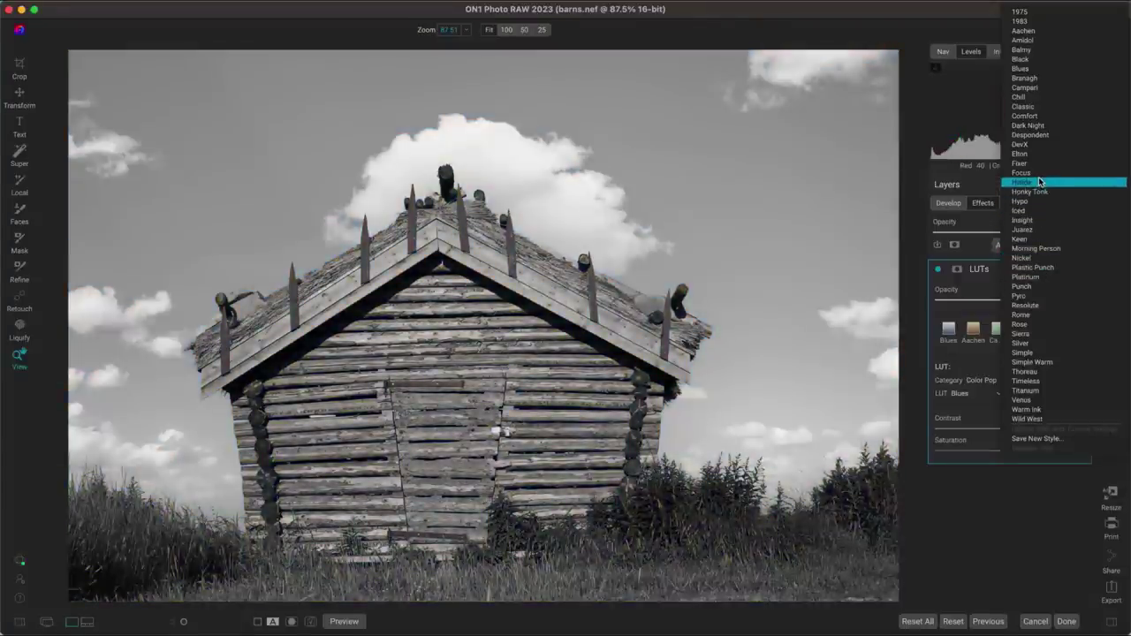
left_click(1040, 182)
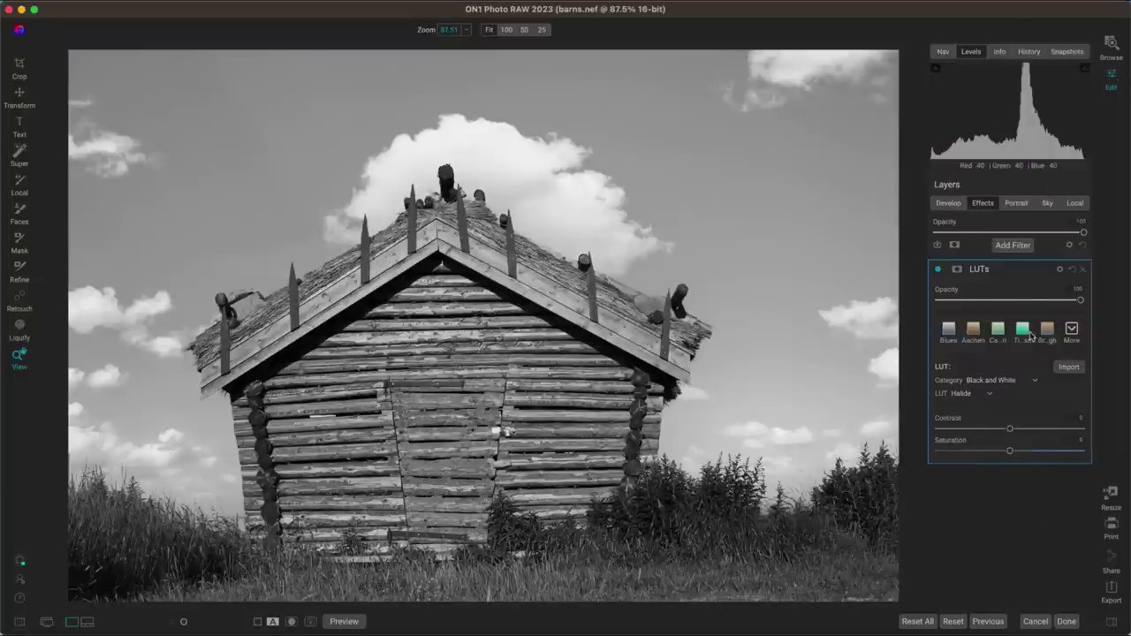
Step: Add a Vignette filter with the Big Softy style and compare the photo with the preview off and on
left_click(1012, 247)
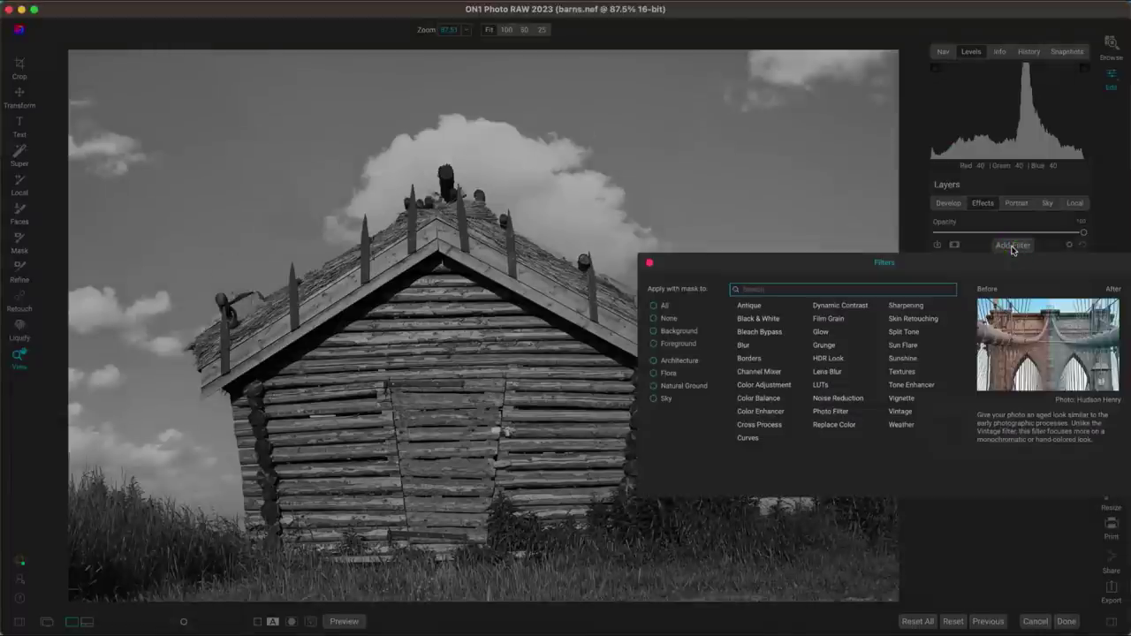
left_click(898, 400)
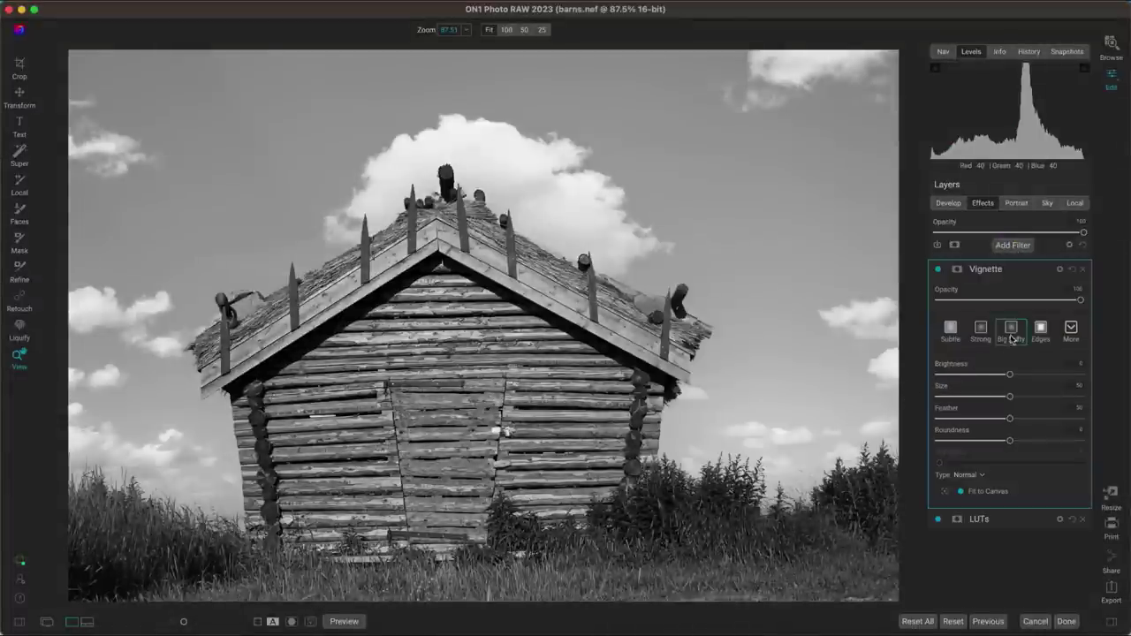
left_click(1008, 338)
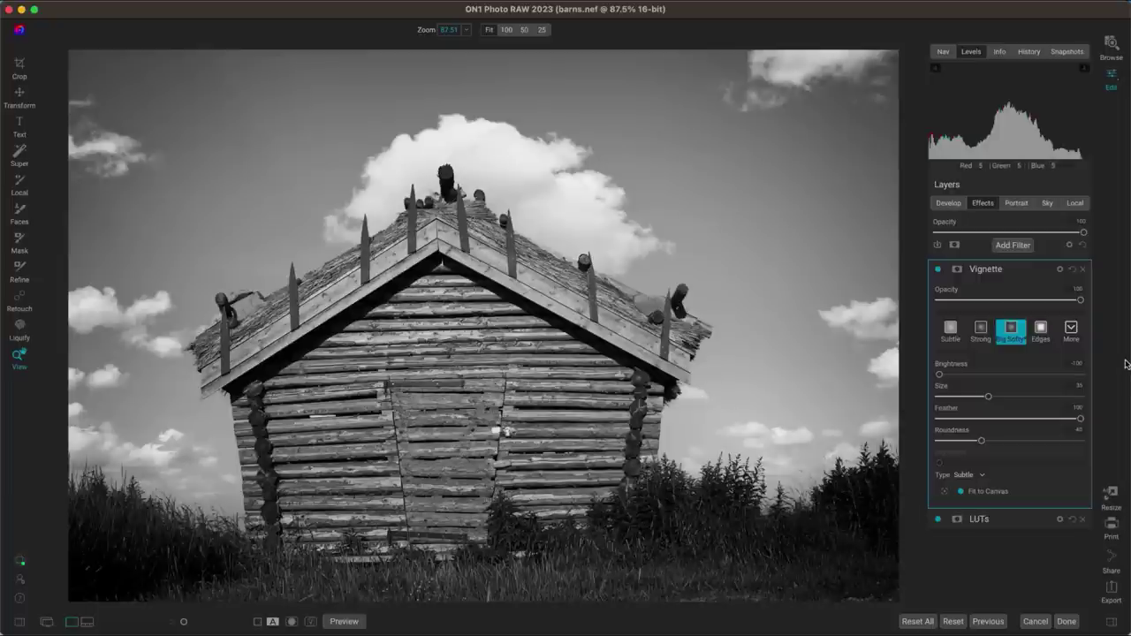
key("super+p")
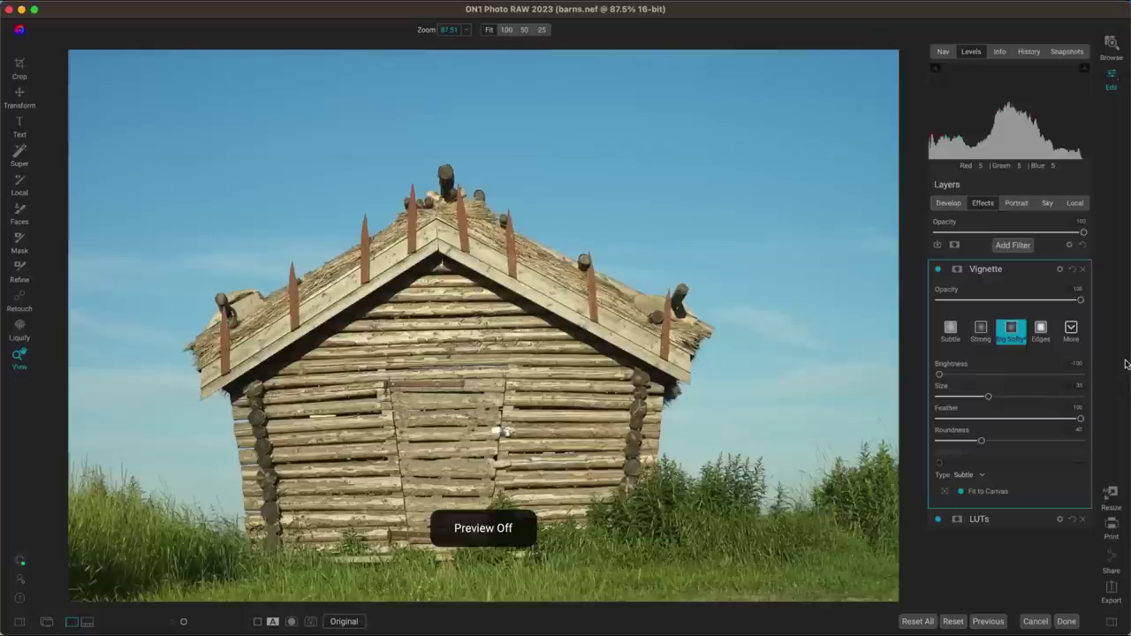
key("super+p")
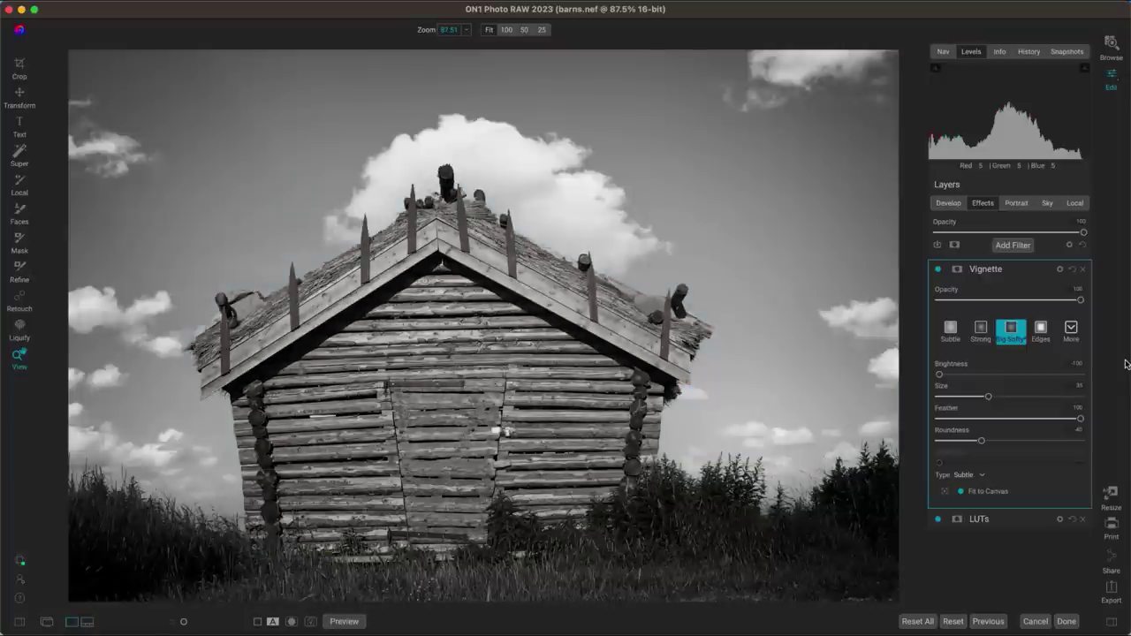